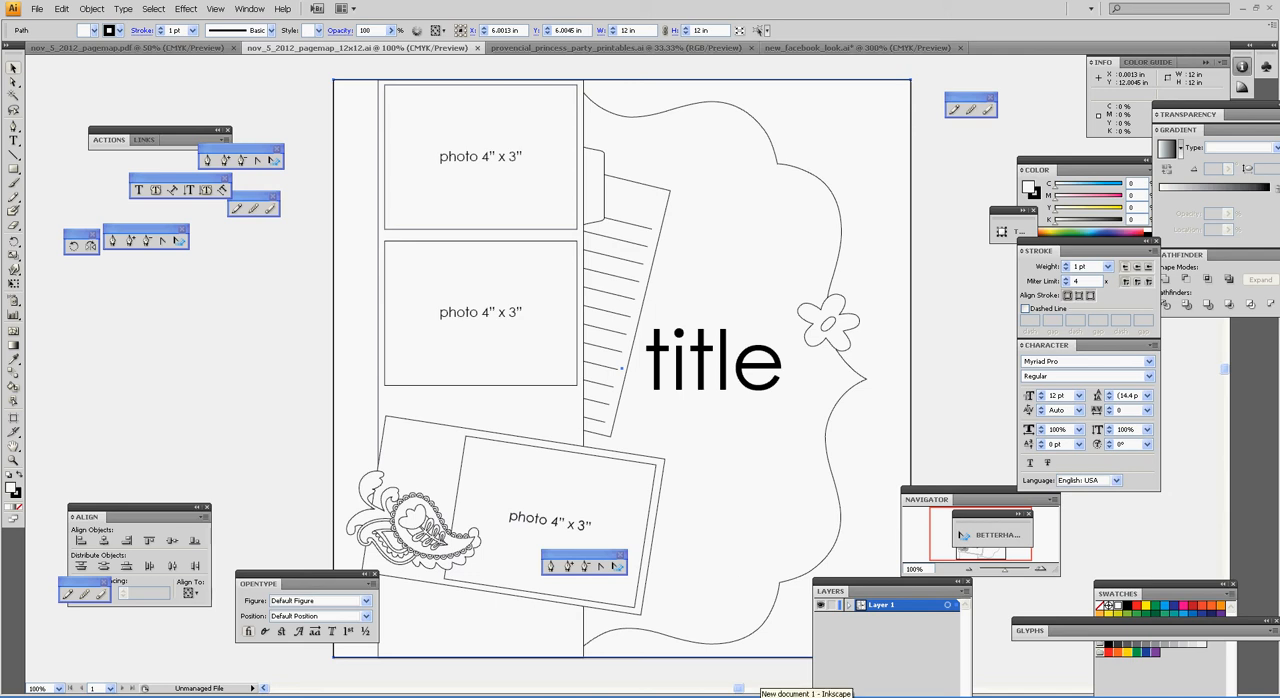
Step: Switch to Inkscape and create a new blank document
left_click(740, 690)
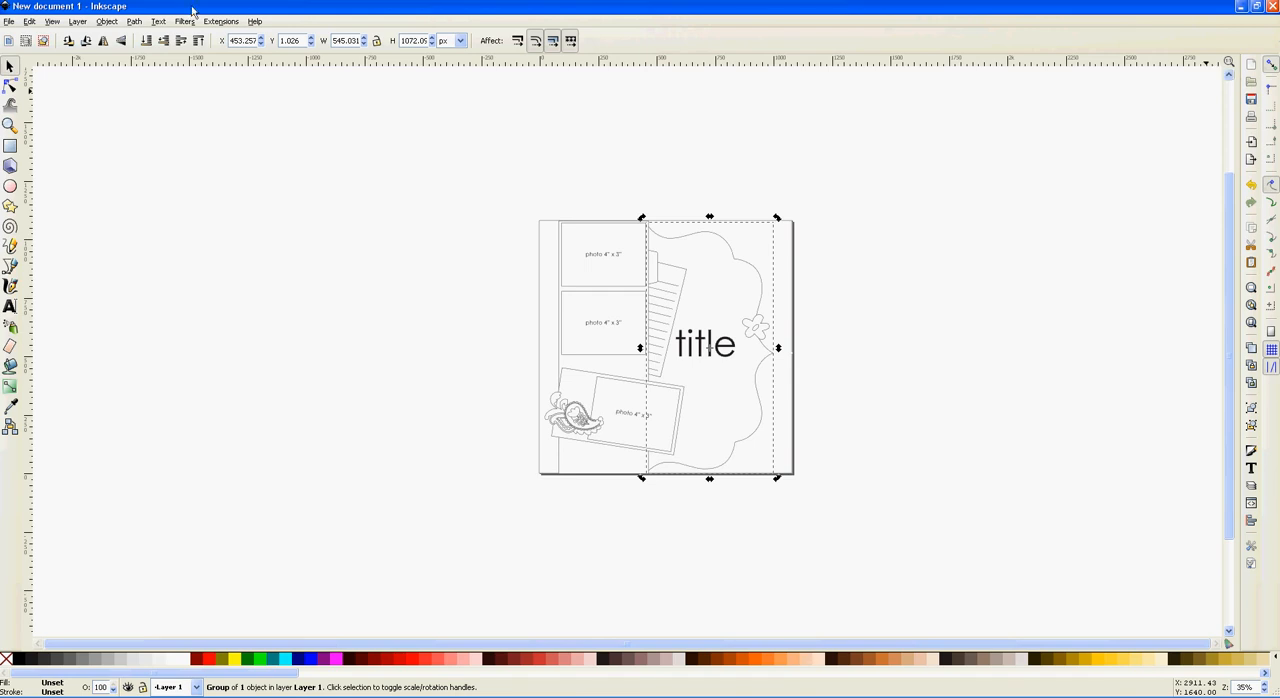
left_click(10, 21)
mouse_move(28, 38)
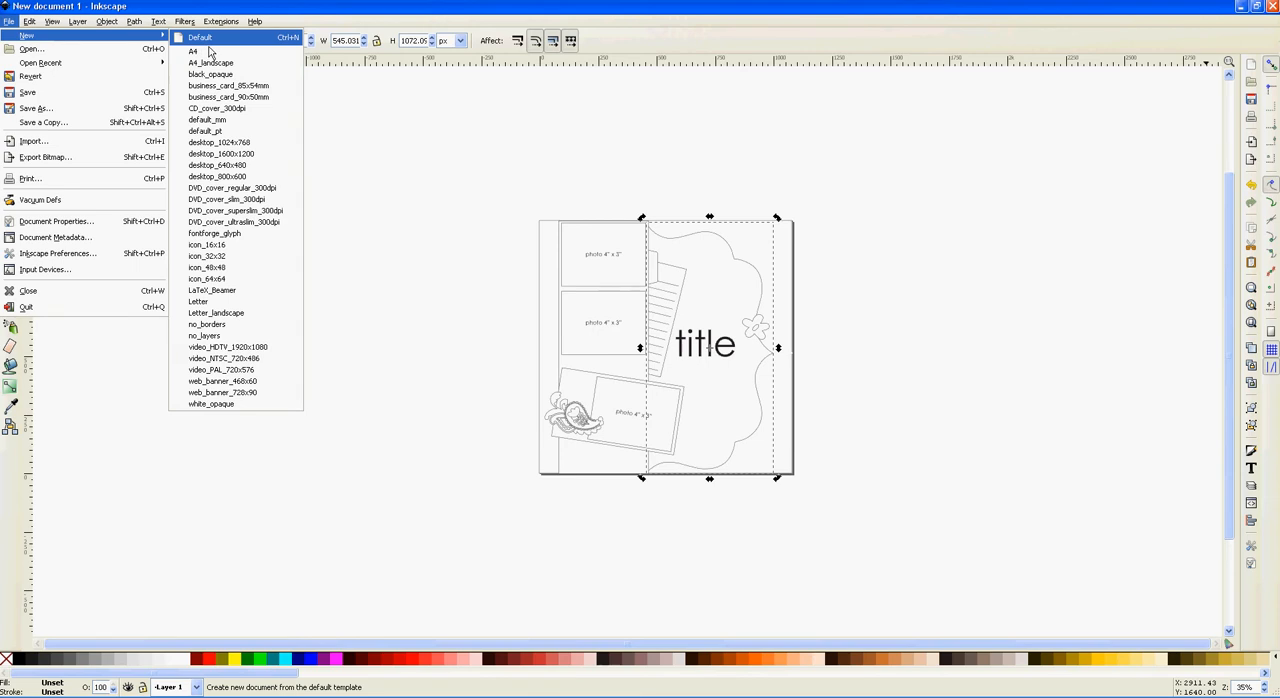
left_click(209, 47)
left_click(394, 144)
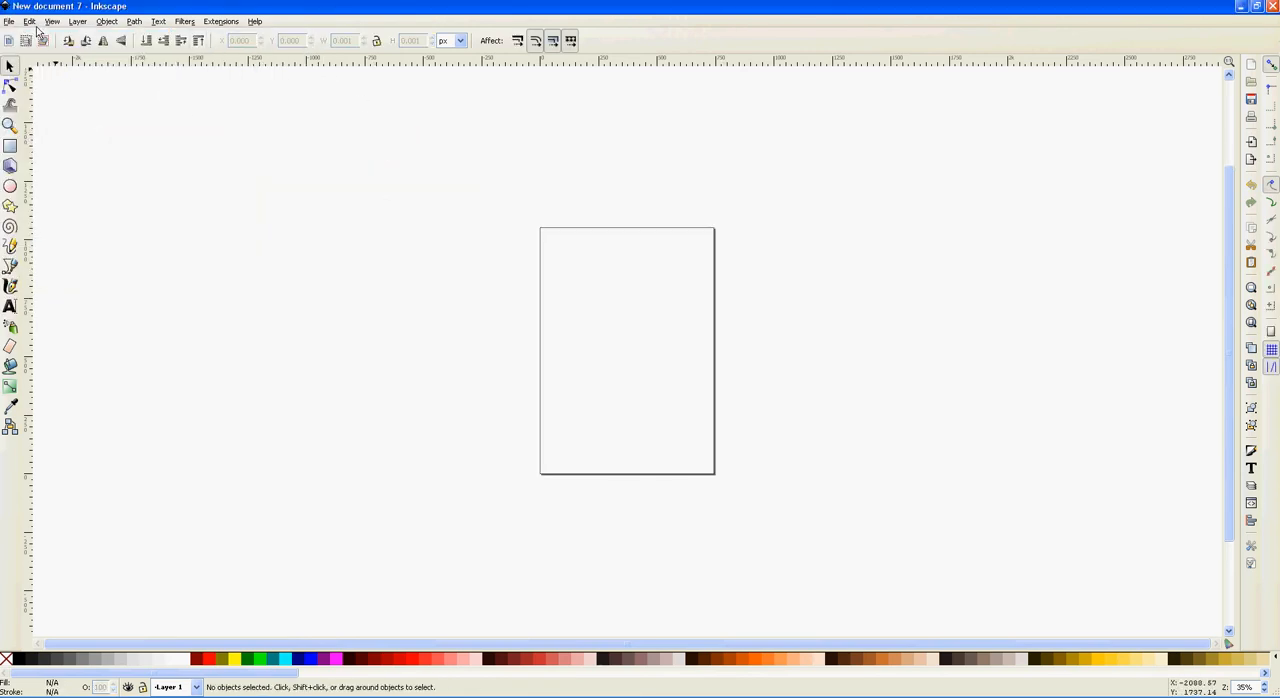
Step: Set the document's custom page size to 12 in wide by 12 in high
left_click(35, 25)
mouse_move(13, 22)
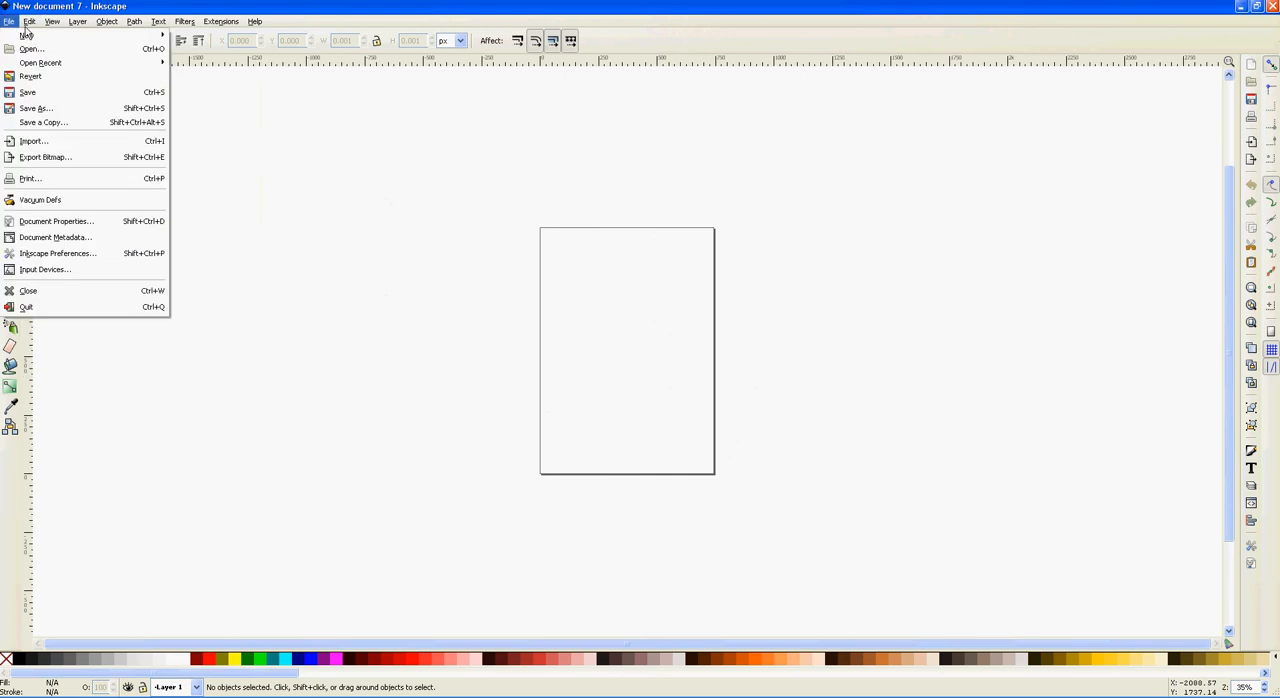
left_click(88, 228)
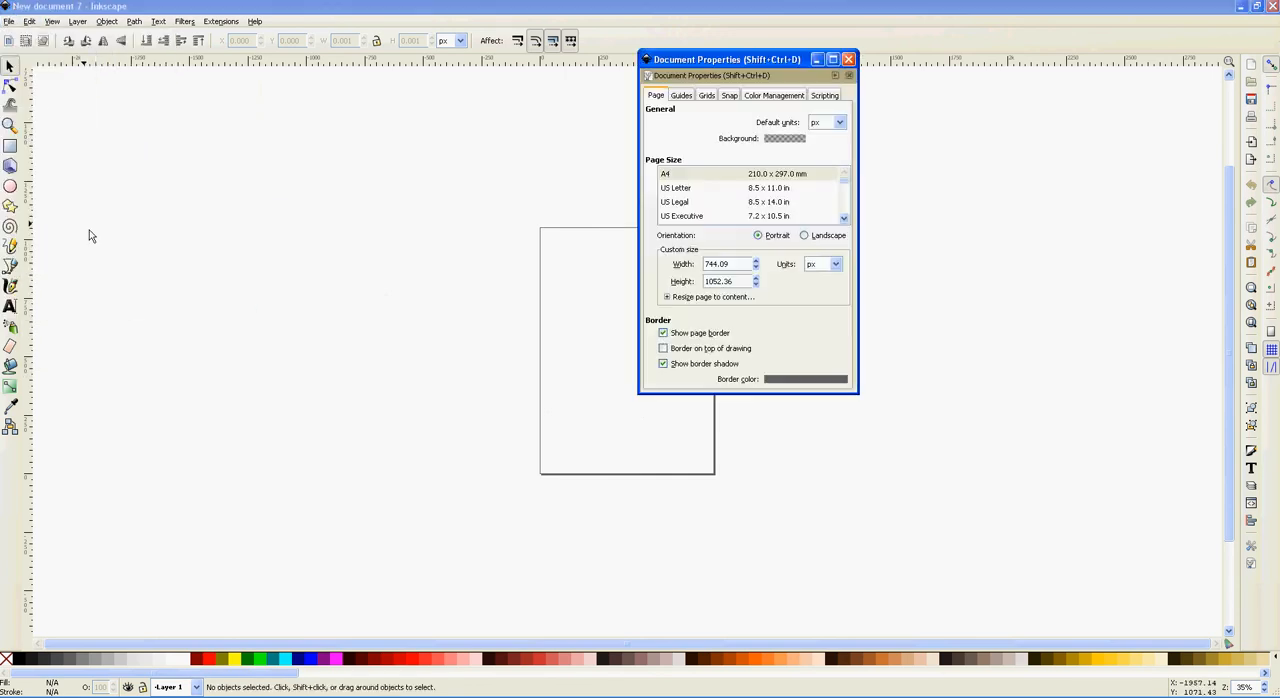
left_click(835, 264)
left_click(826, 340)
type("12")
key("Tab")
type("12")
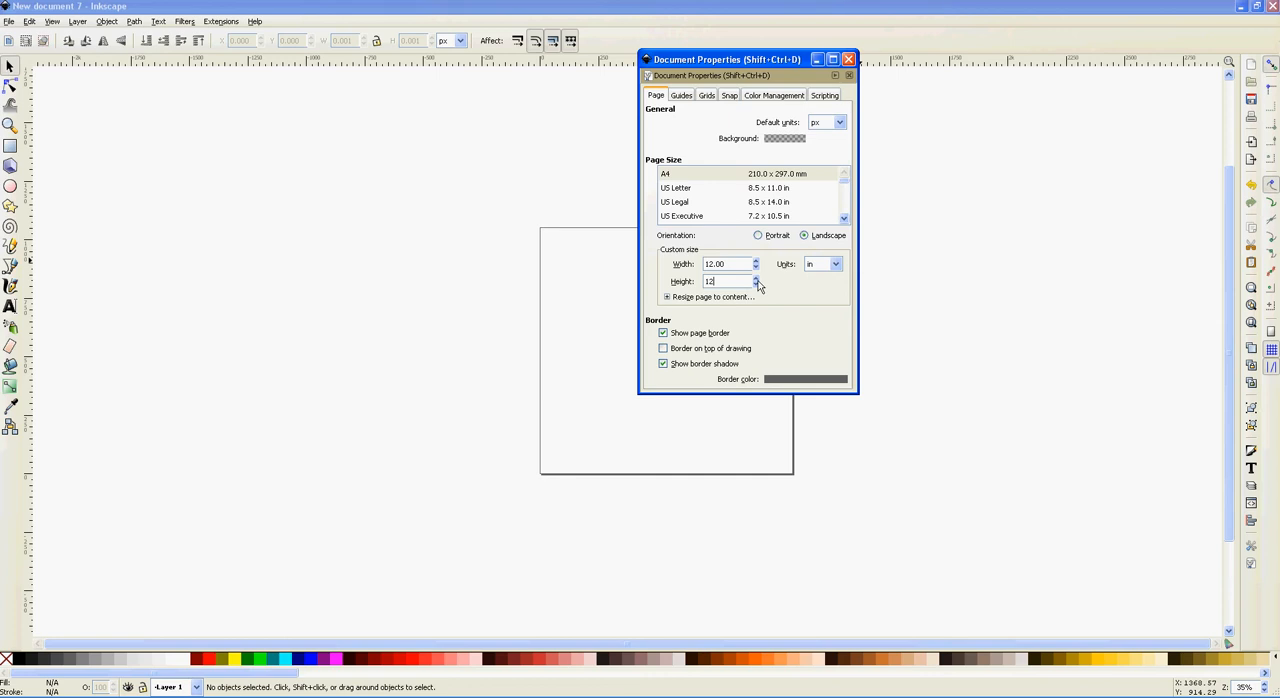
left_click(848, 59)
Step: Import the file nov_5_2012_pagemap_12x12.pdf into the new document
left_click(8, 21)
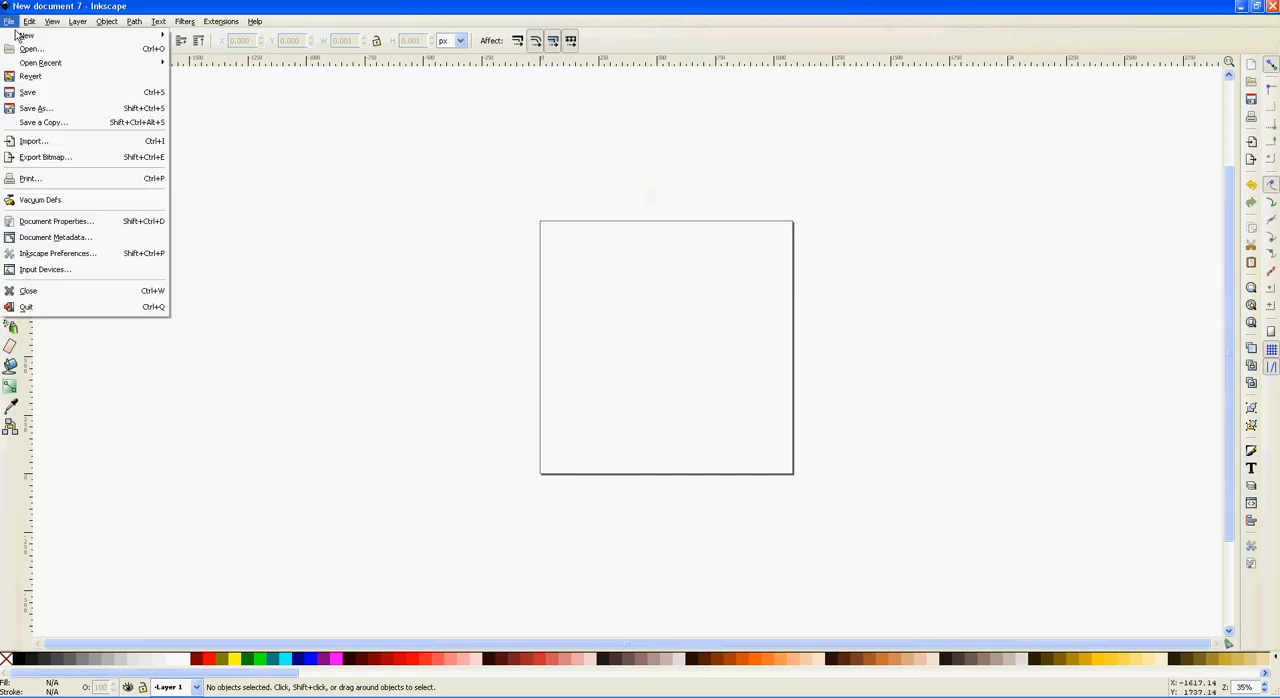
left_click(47, 147)
left_click(174, 180)
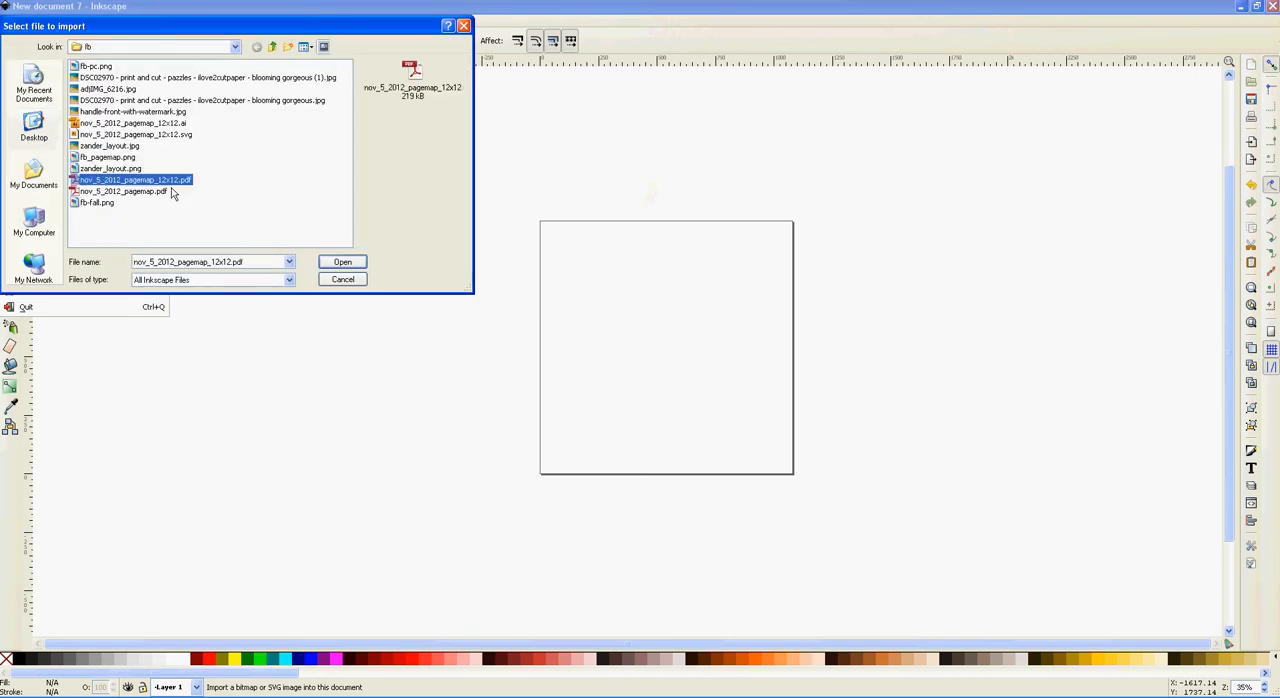
left_click(340, 265)
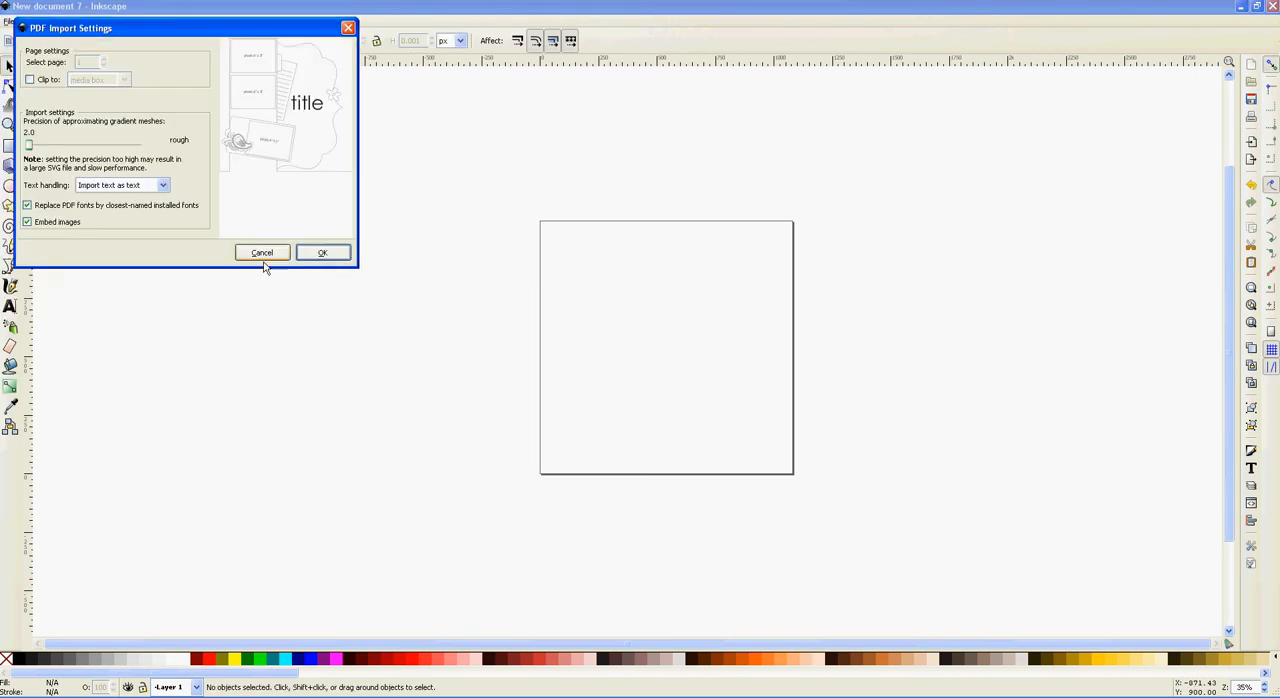
left_click(35, 225)
left_click(322, 253)
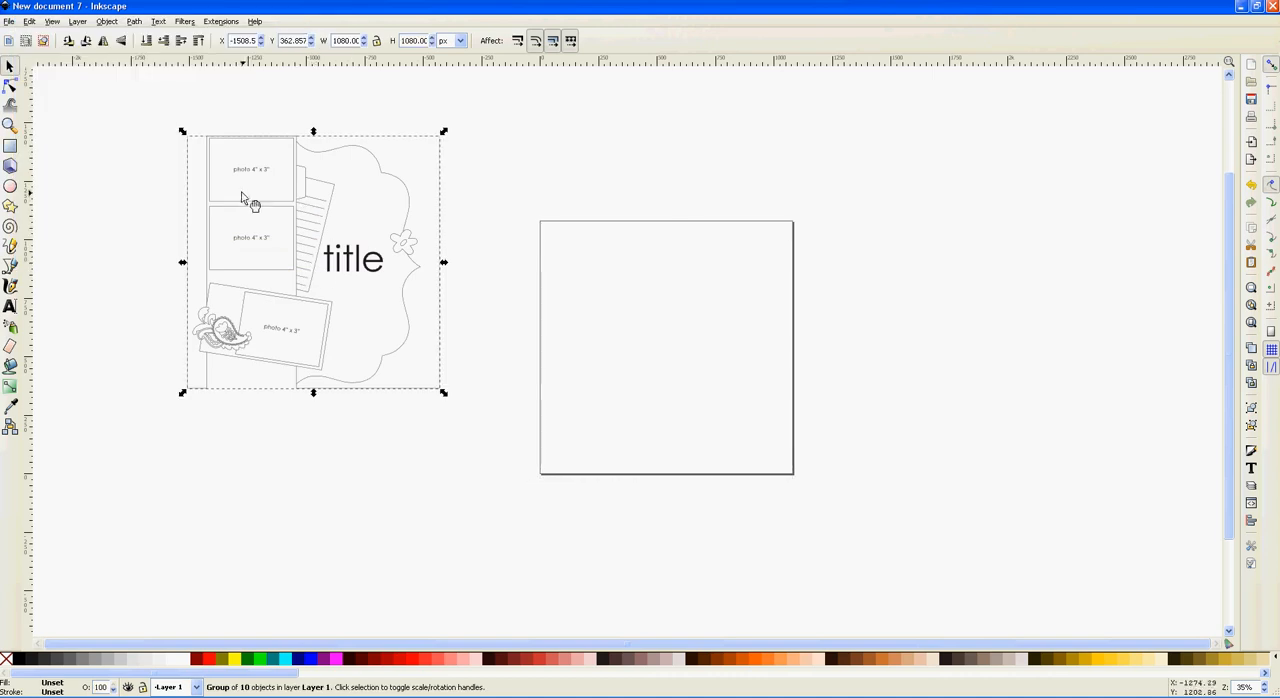
Step: Move the imported page map onto the 12 x 12 in page and ungroup it
left_click_drag(245, 195, 604, 284)
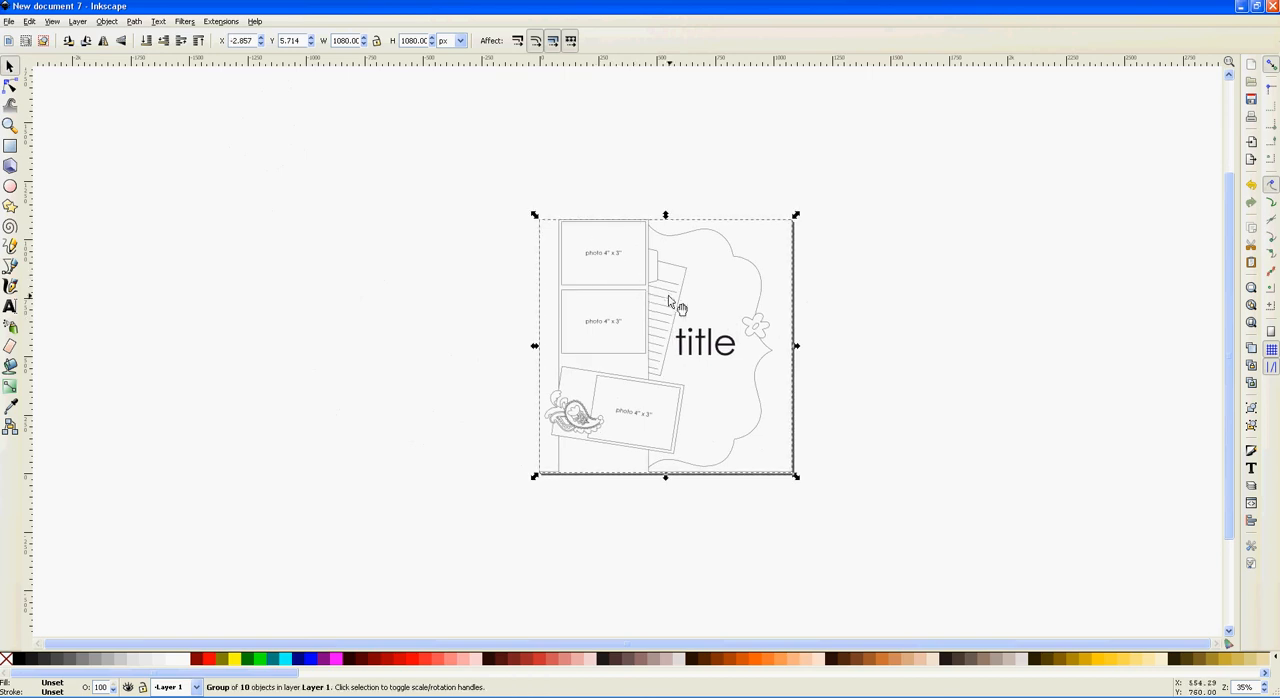
left_click(108, 23)
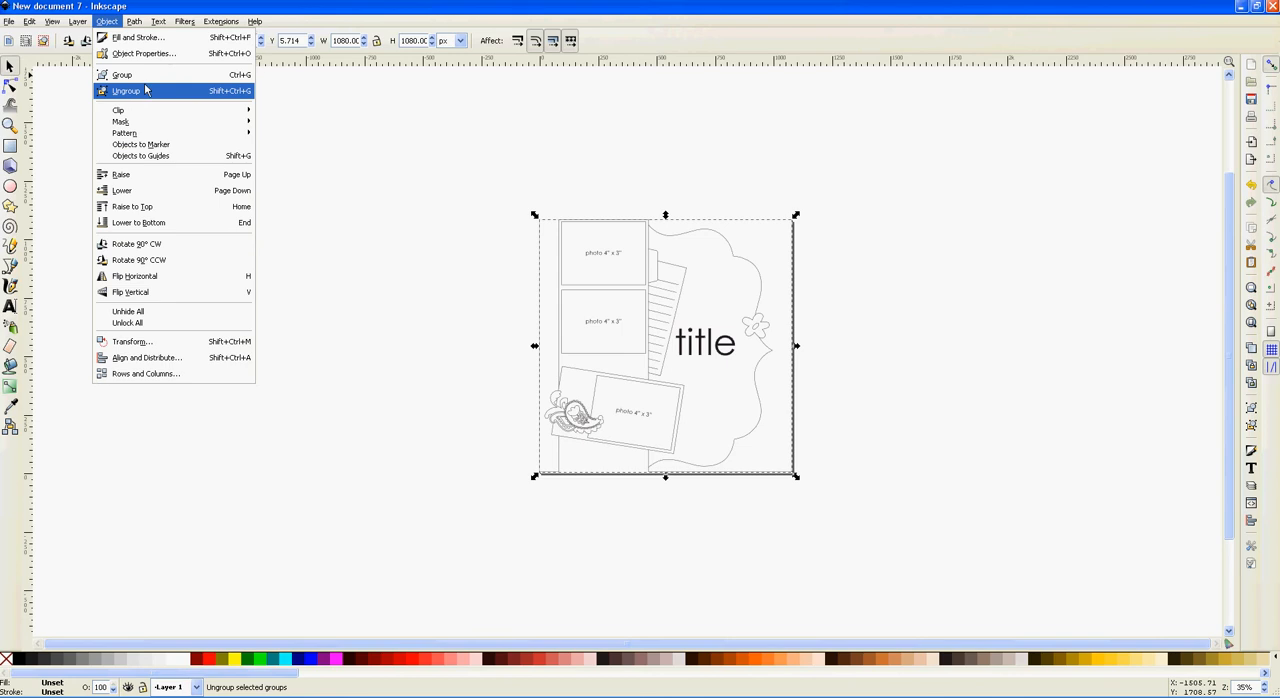
left_click(135, 93)
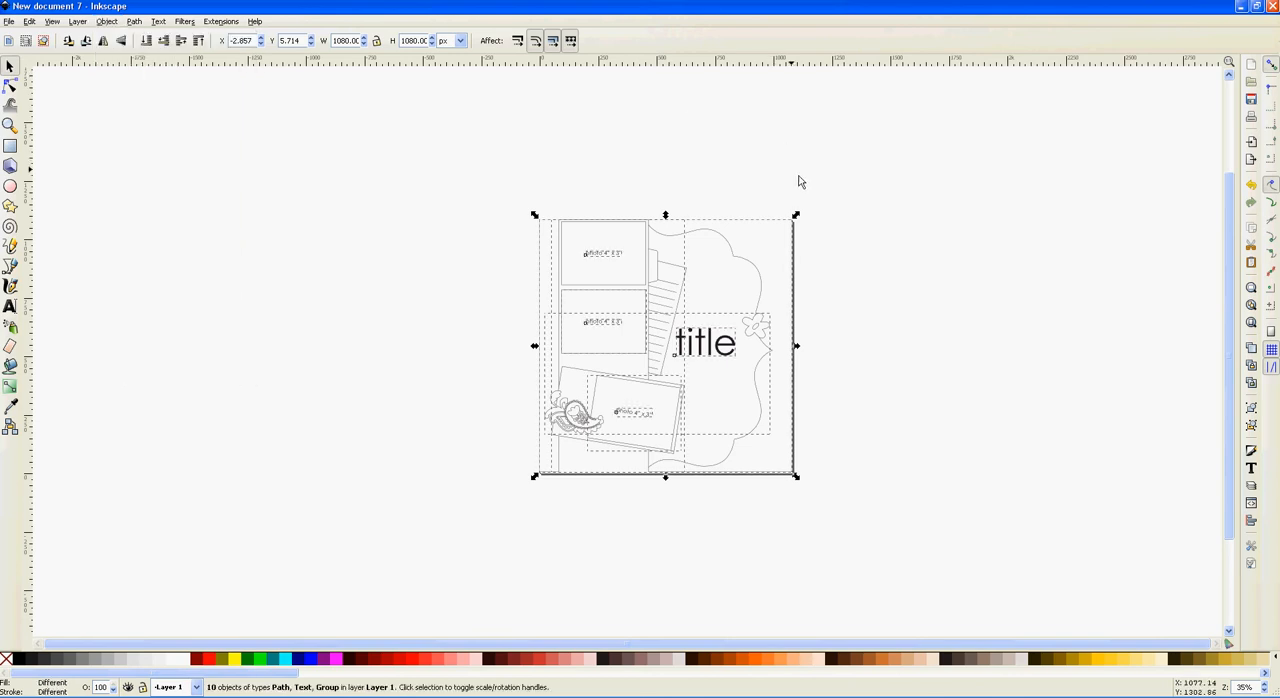
left_click(797, 182)
Step: Ungroup the nested page-sized group holding the scalloped shape until its separate parts are released
left_click(735, 257)
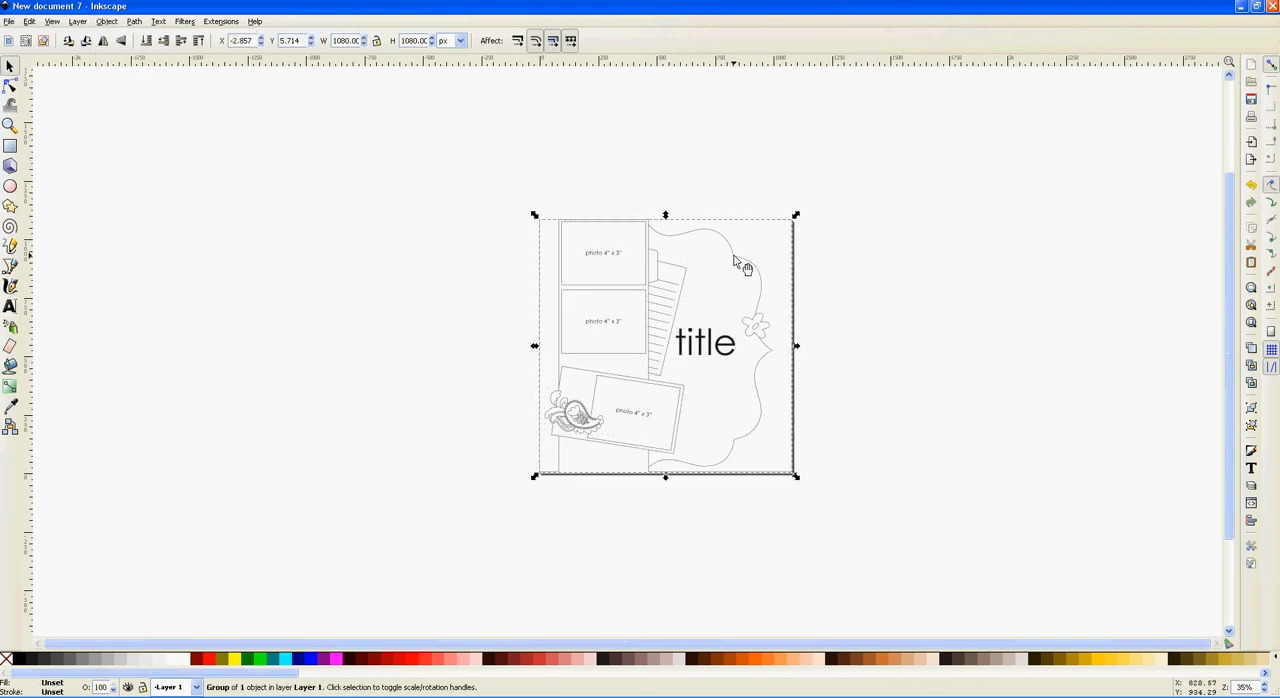
right_click(731, 261)
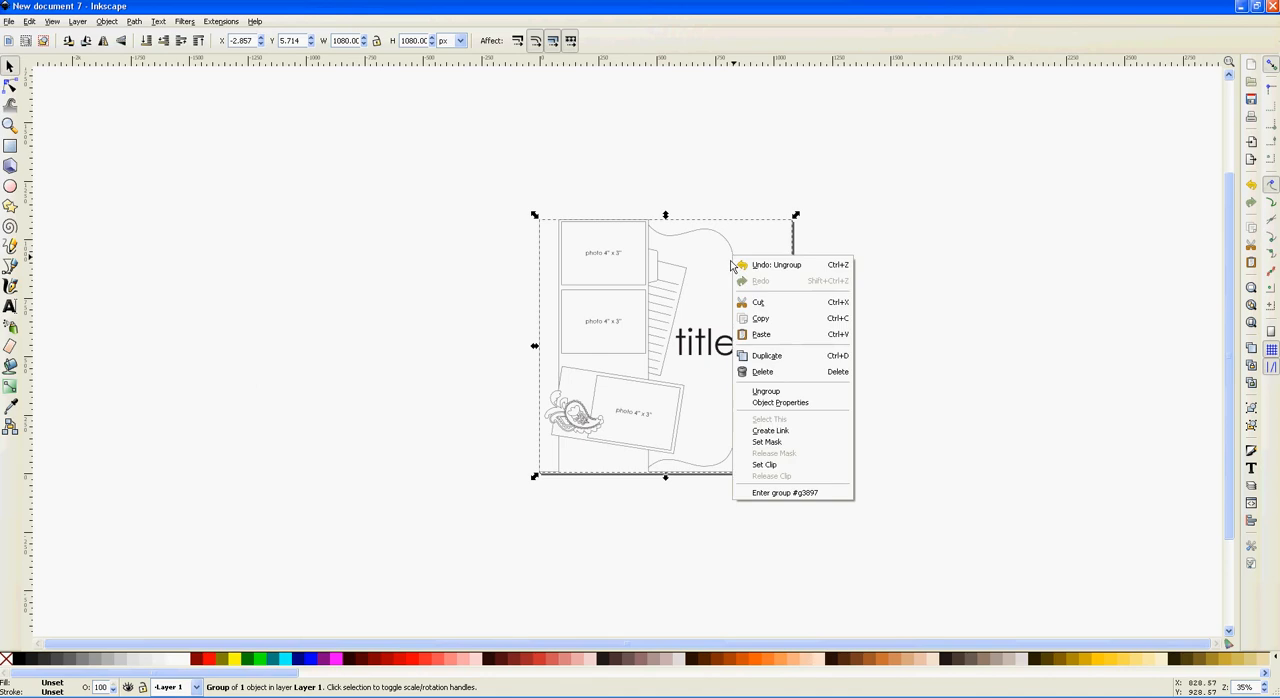
left_click(776, 391)
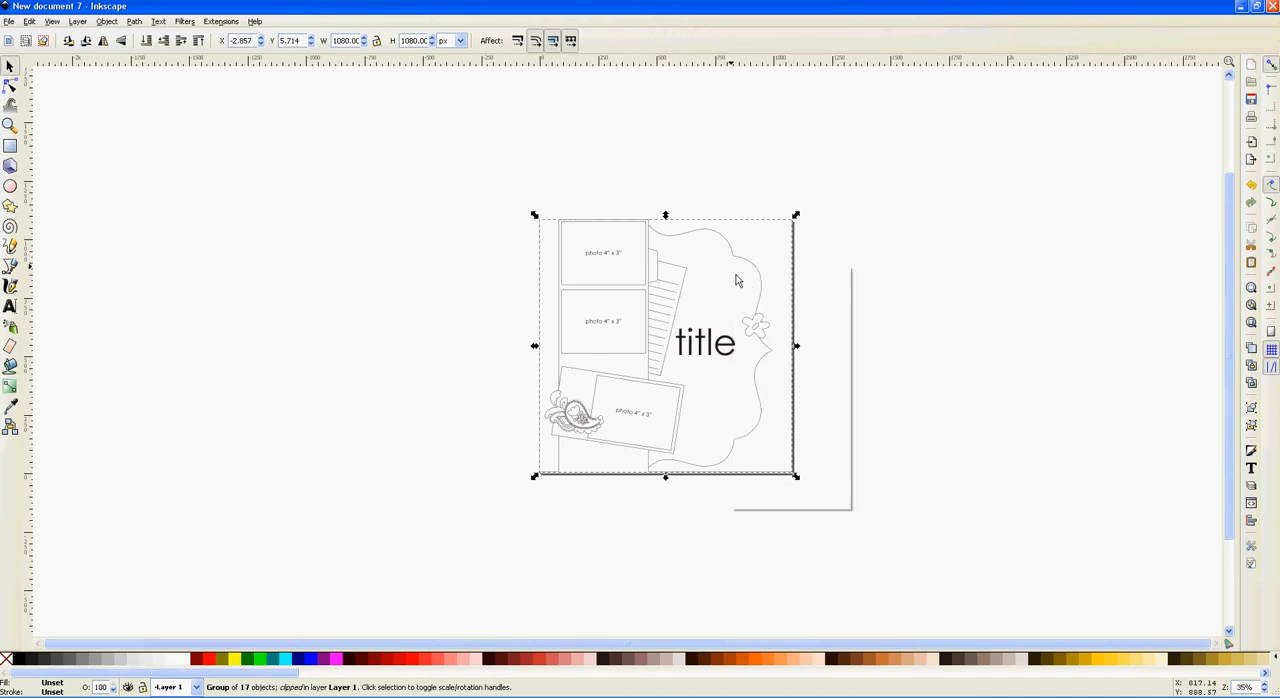
right_click(736, 281)
left_click(772, 408)
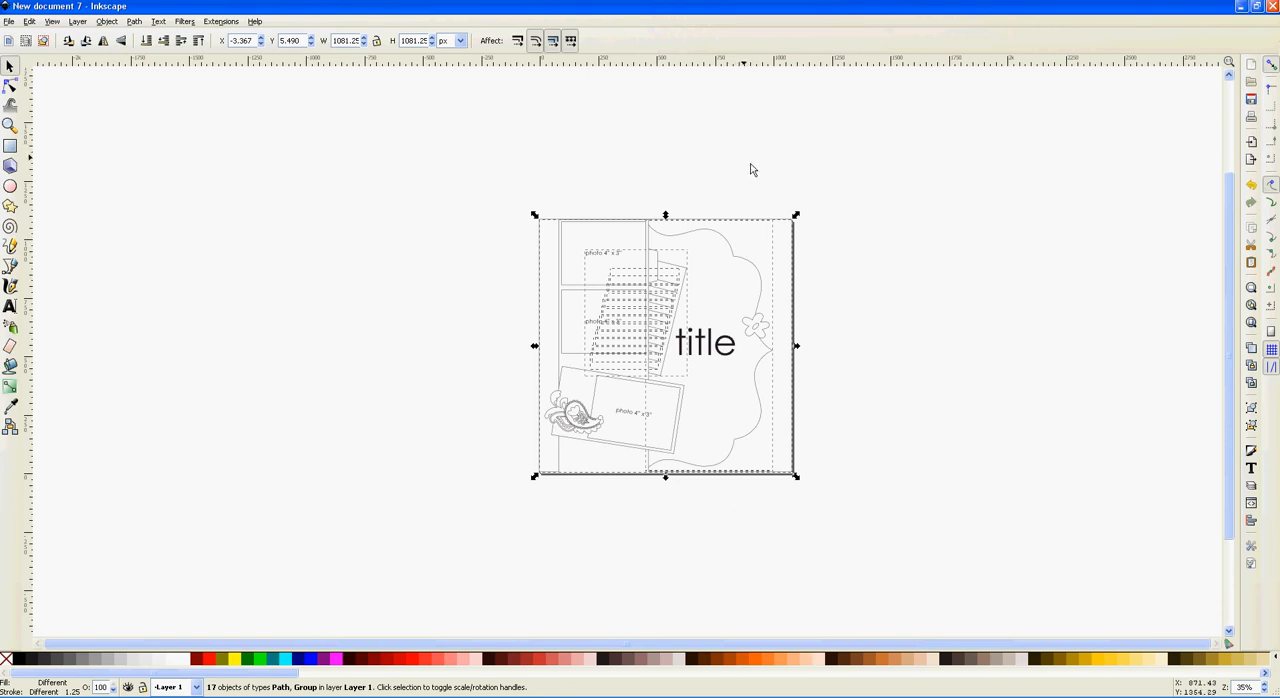
left_click(714, 189)
Step: Ungroup the nested groups around the photo column so the individual photo frames are separate
left_click(605, 282)
right_click(605, 284)
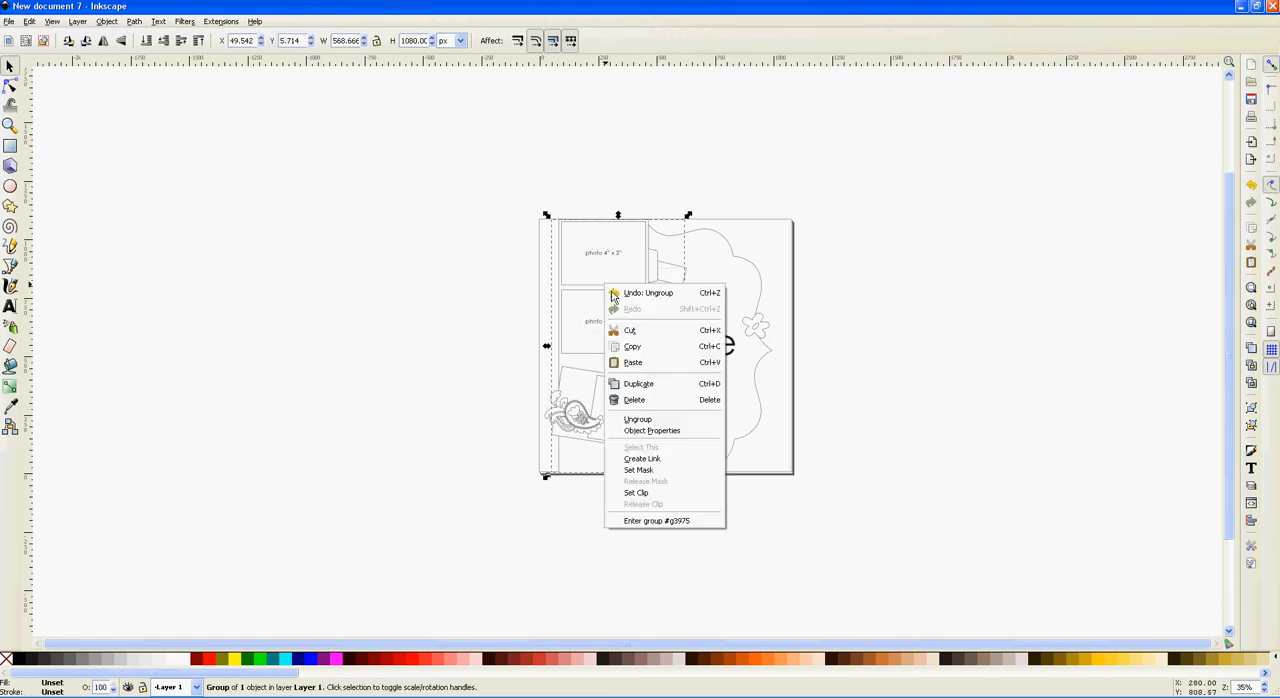
left_click(660, 421)
right_click(617, 286)
left_click(660, 422)
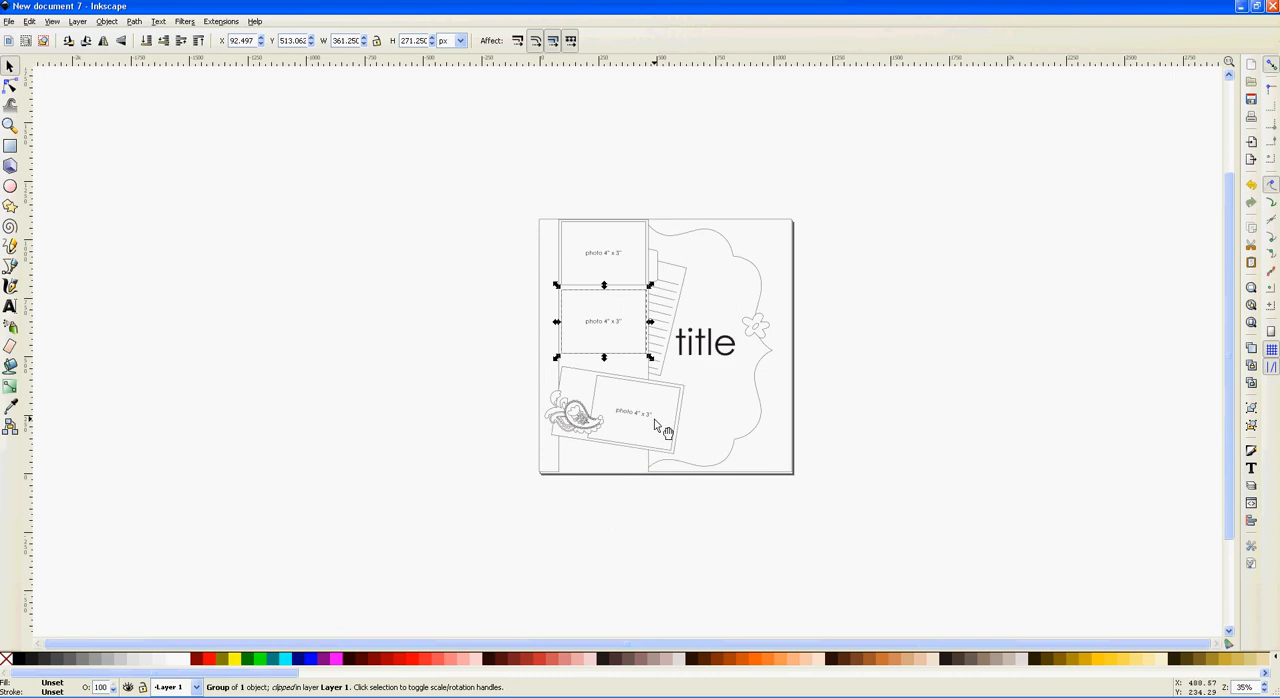
Step: Move the second photo frame off the page to the left and the scalloped shape to the right
left_click_drag(640, 349, 524, 357)
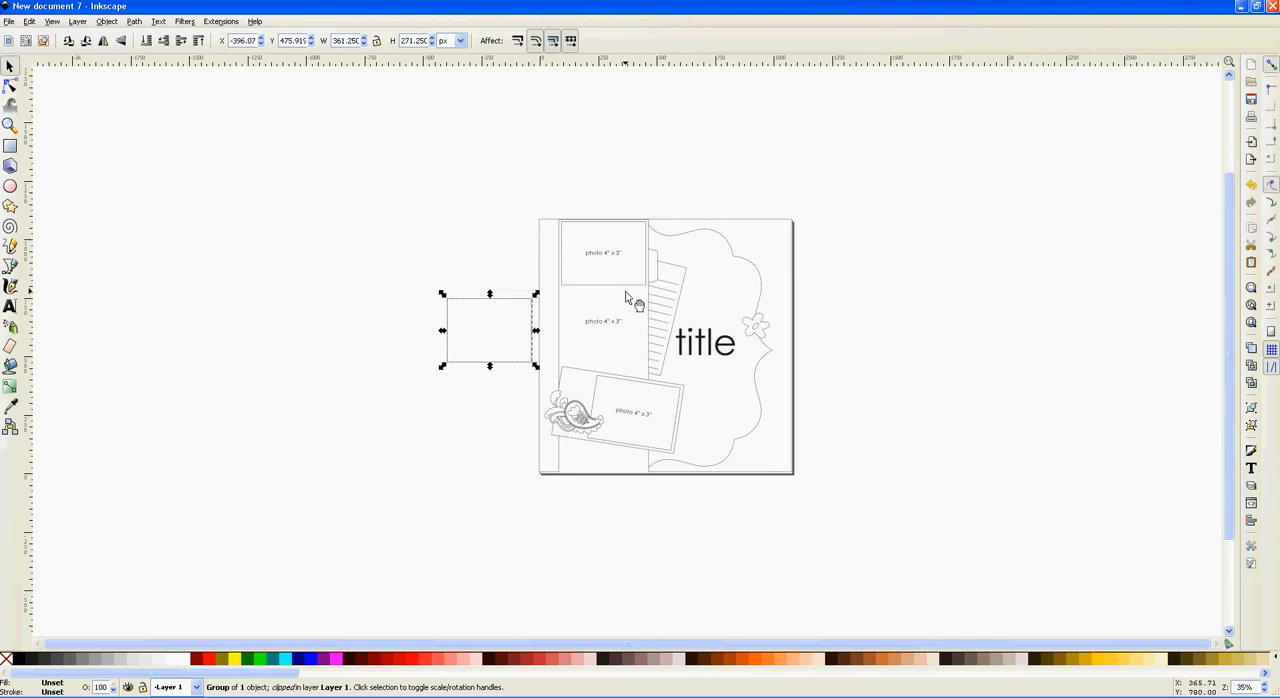
left_click_drag(765, 306, 832, 304)
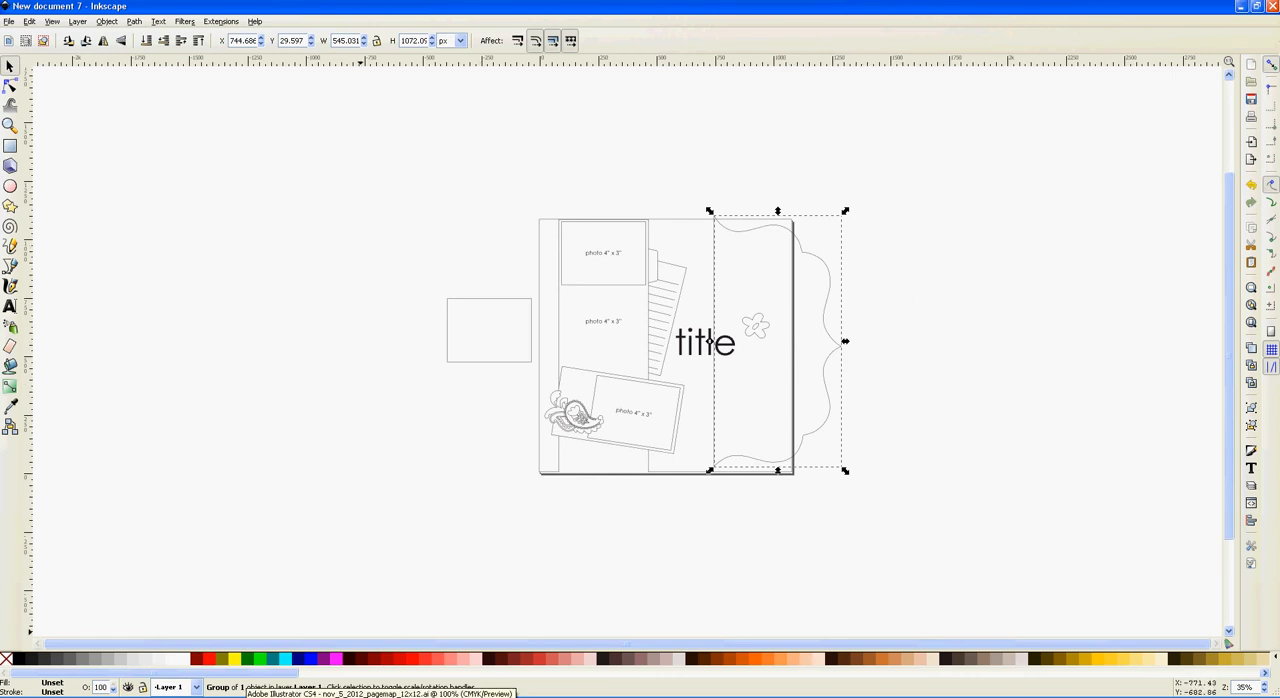
Step: Switch to Illustrator and select the scalloped shape in nov_5_2012_pagemap_12x12.ai for copying
left_click(258, 697)
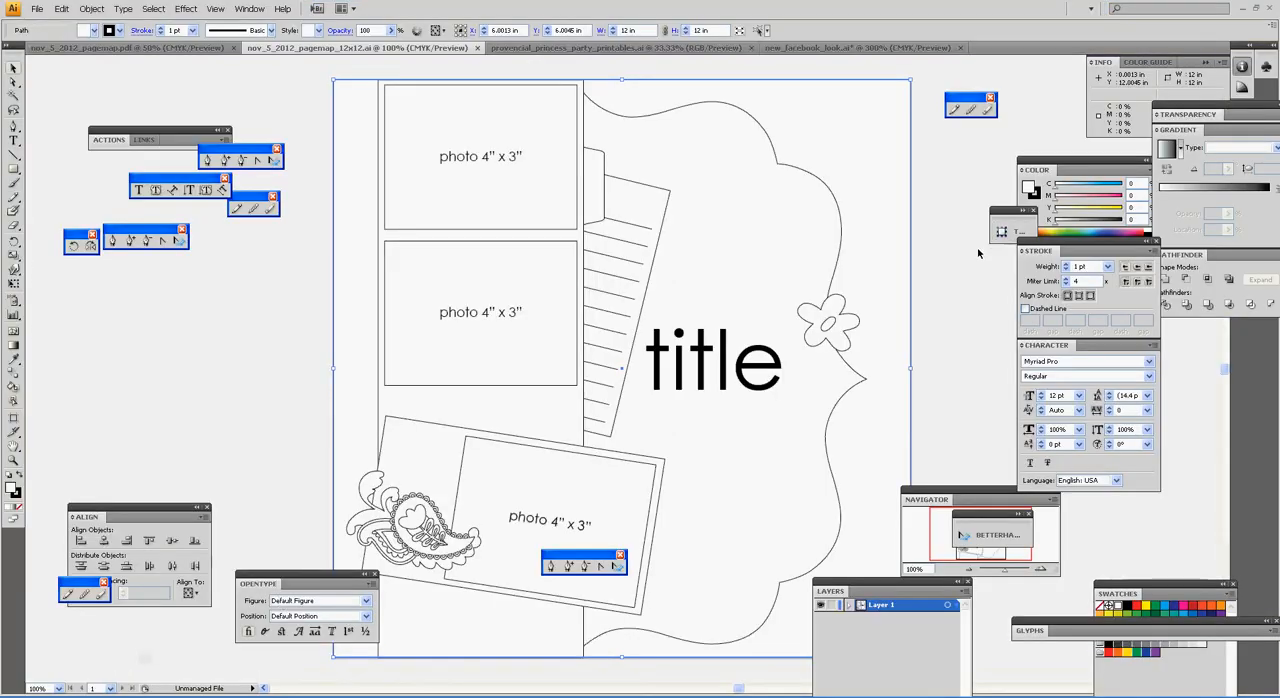
left_click(961, 271)
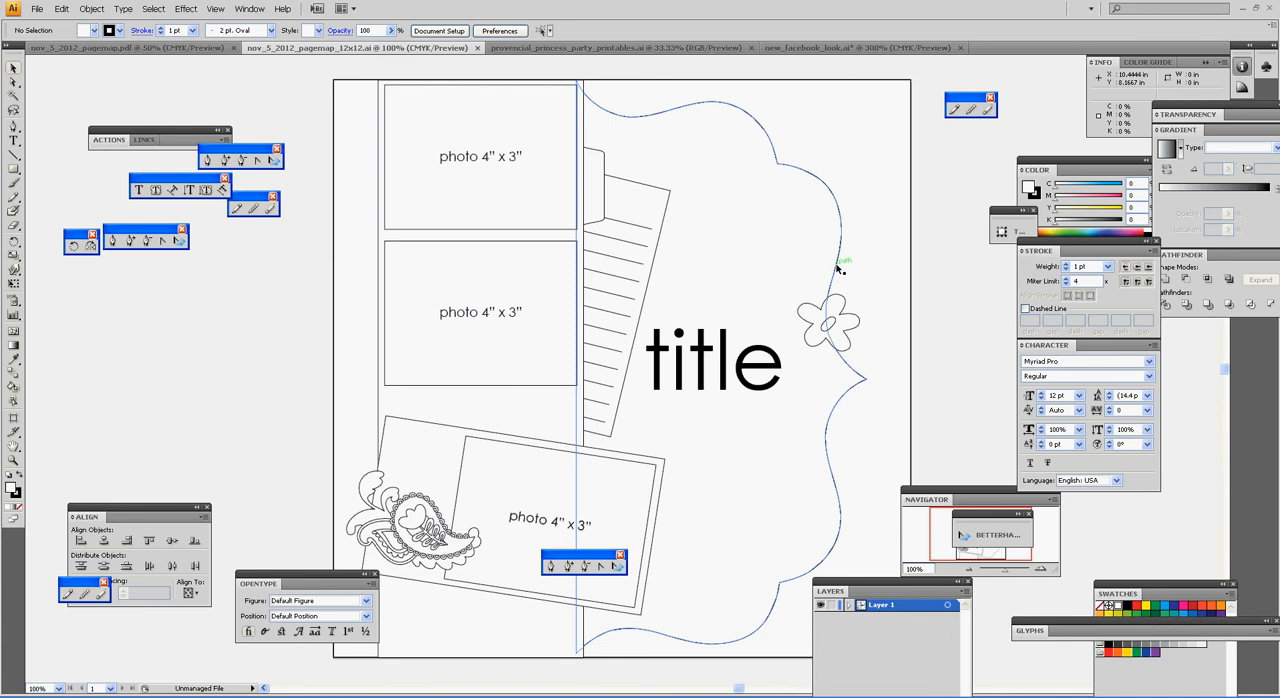
left_click(838, 268)
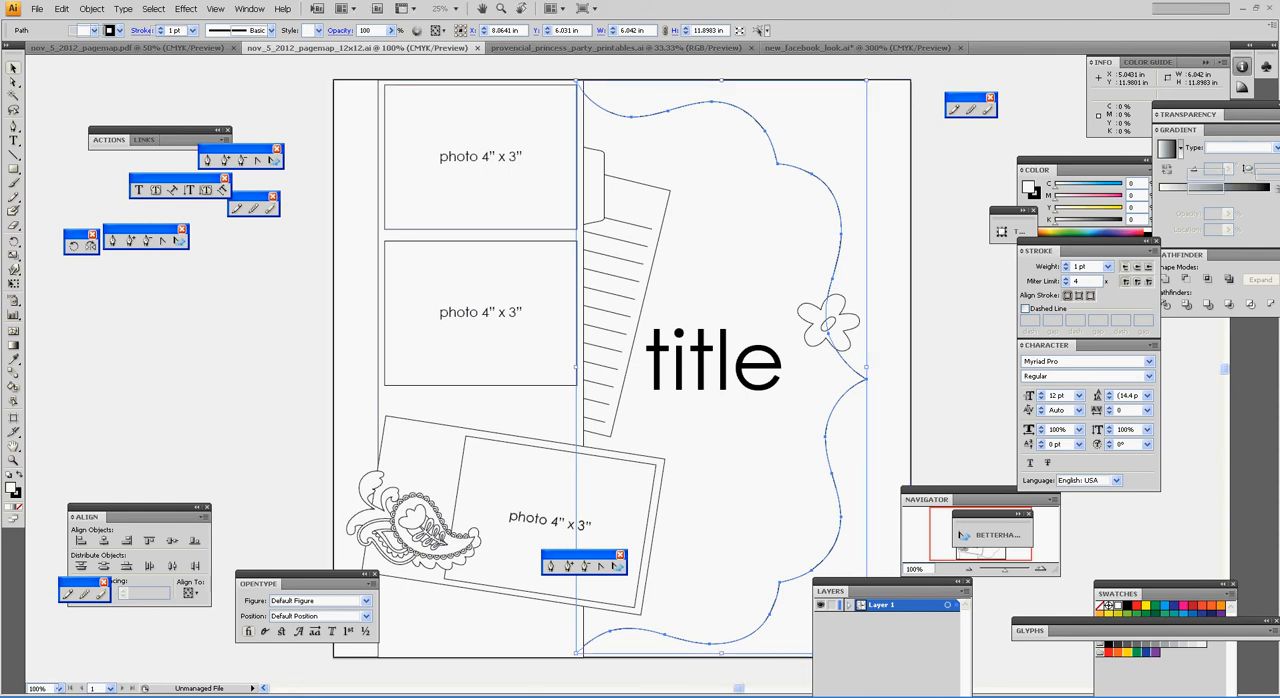
Step: Switch to Photoshop and paste the copied scalloped shape into Untitled-1 as pixels
key("alt+Tab")
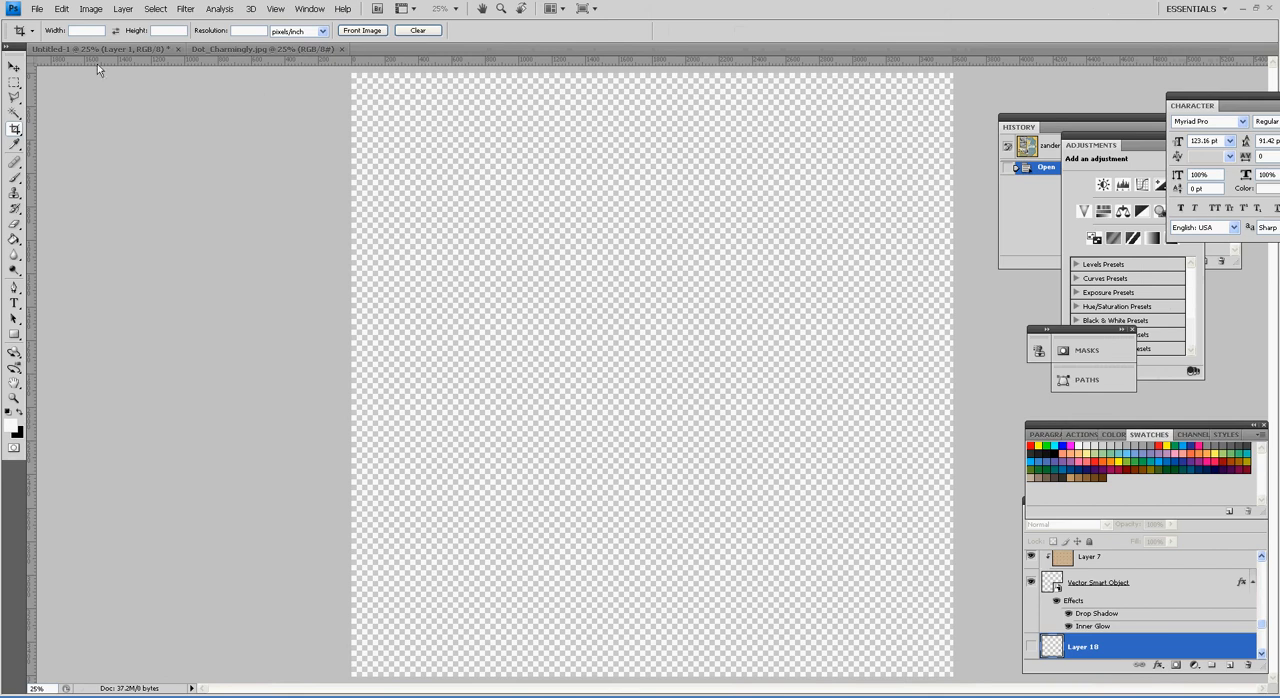
left_click(44, 14)
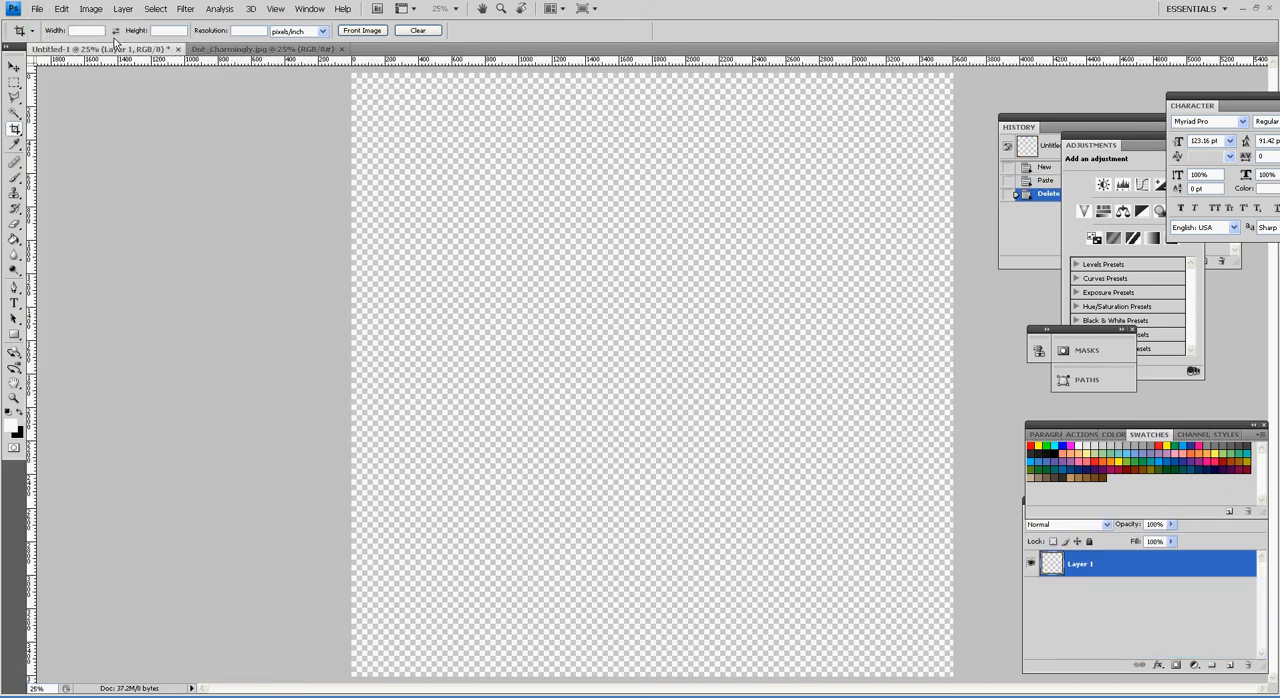
left_click(62, 10)
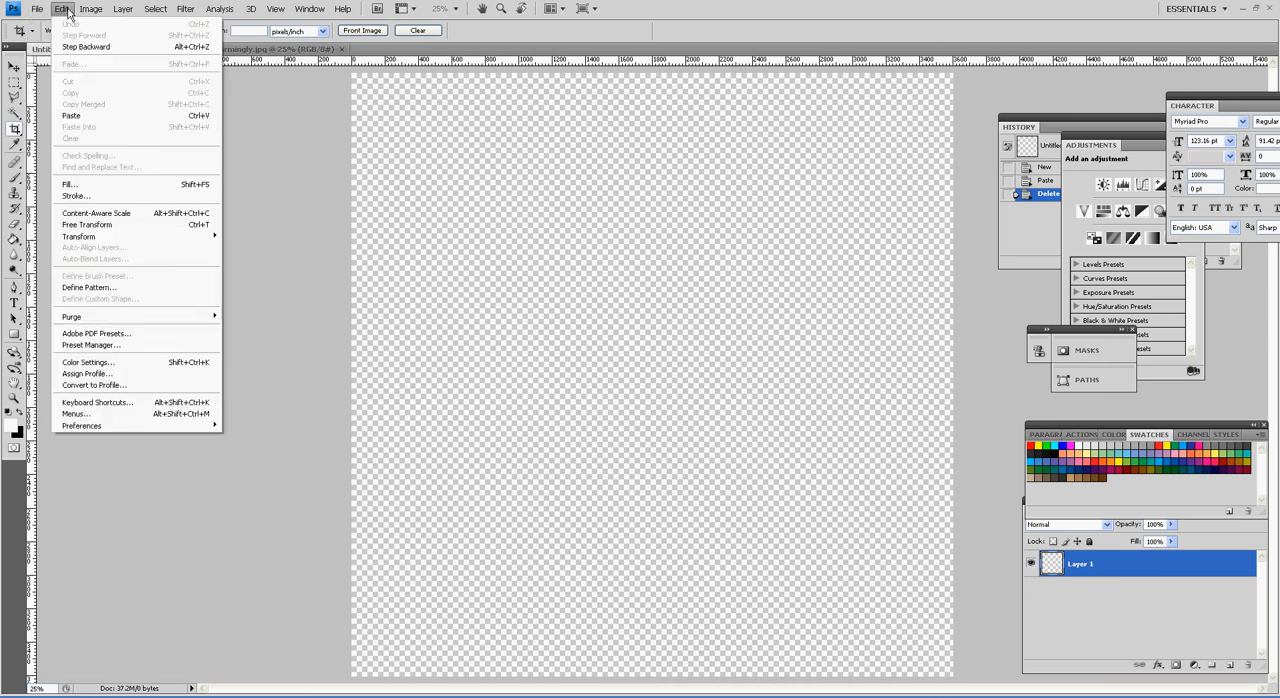
left_click(80, 116)
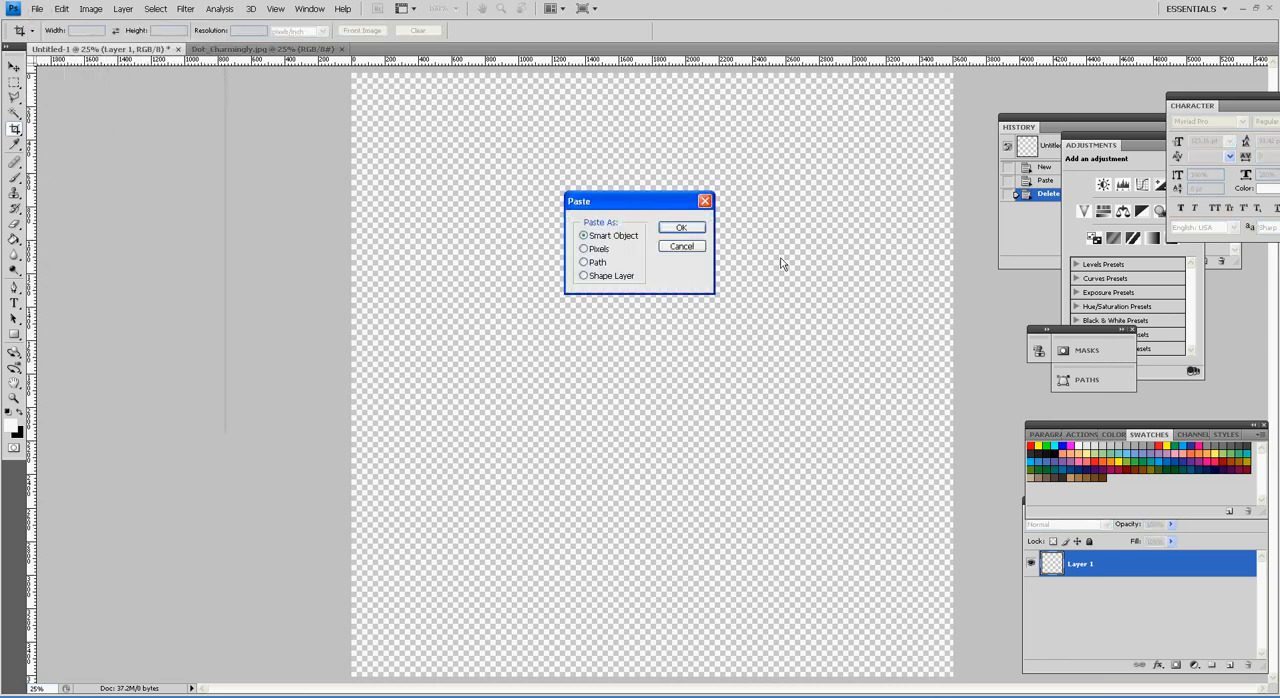
left_click(608, 253)
left_click(684, 233)
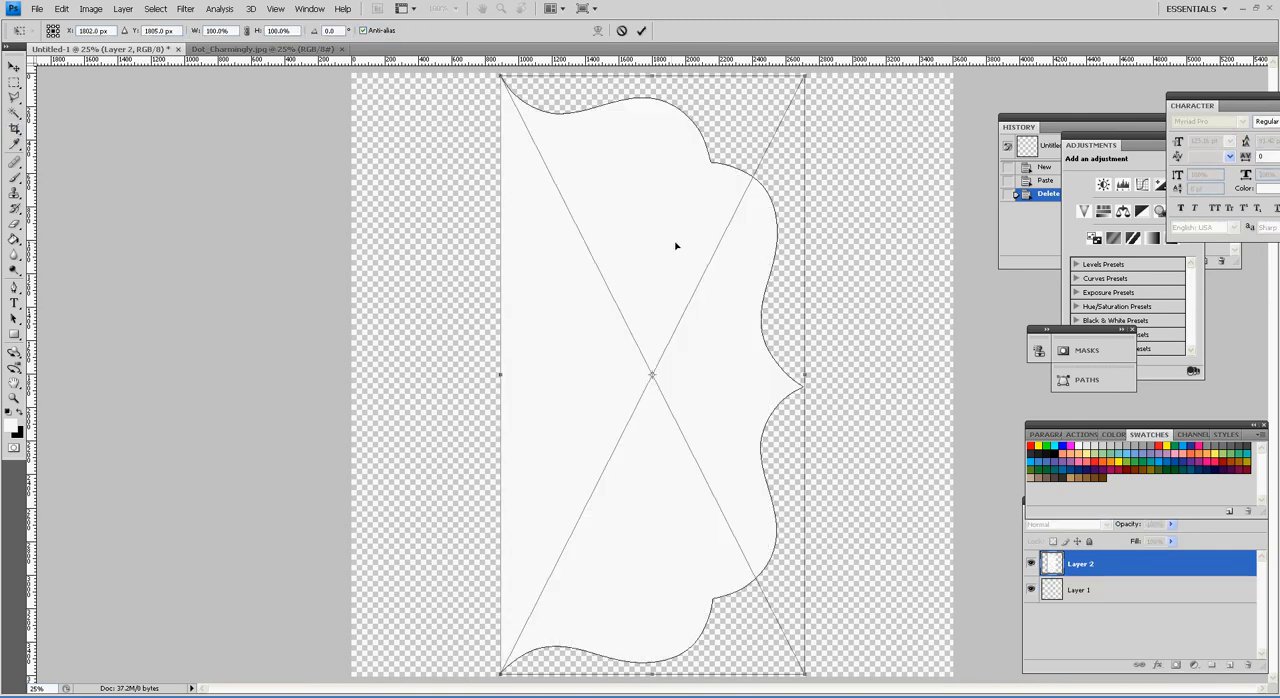
key("c")
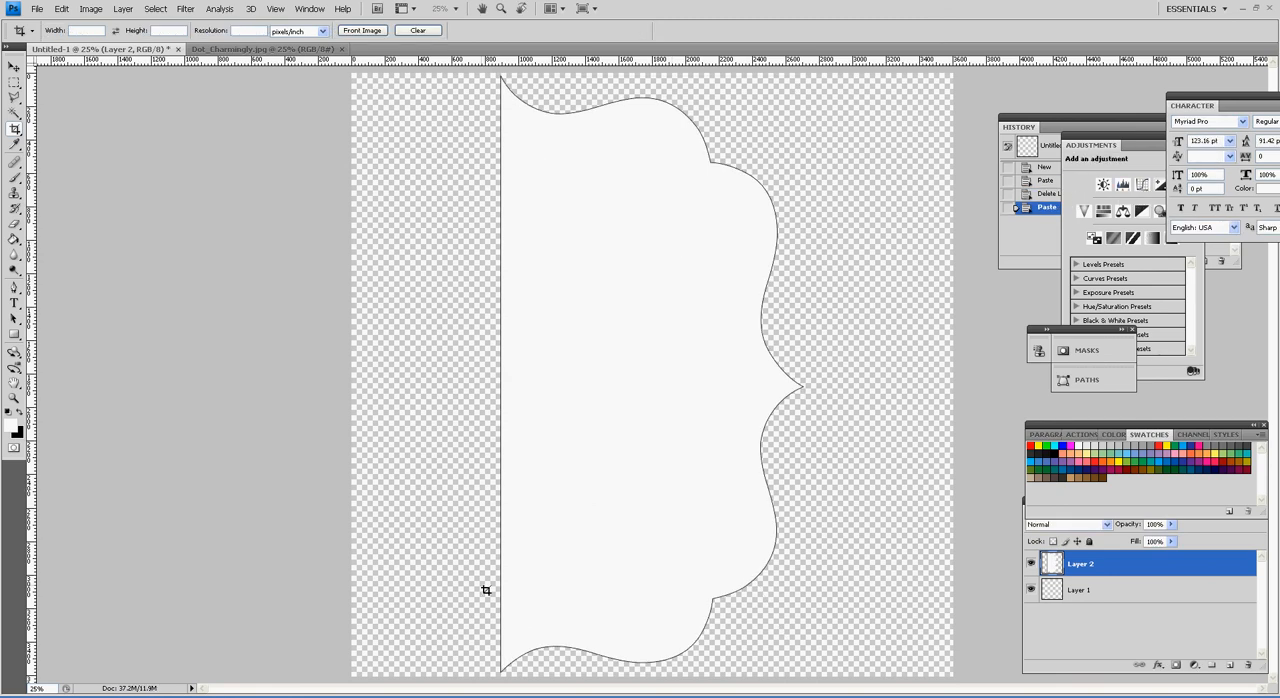
Step: Switch to Chrome and reopen the Charmingly Paper Pack in the Try Me Now tool on the Lettering Delights page
left_click(482, 693)
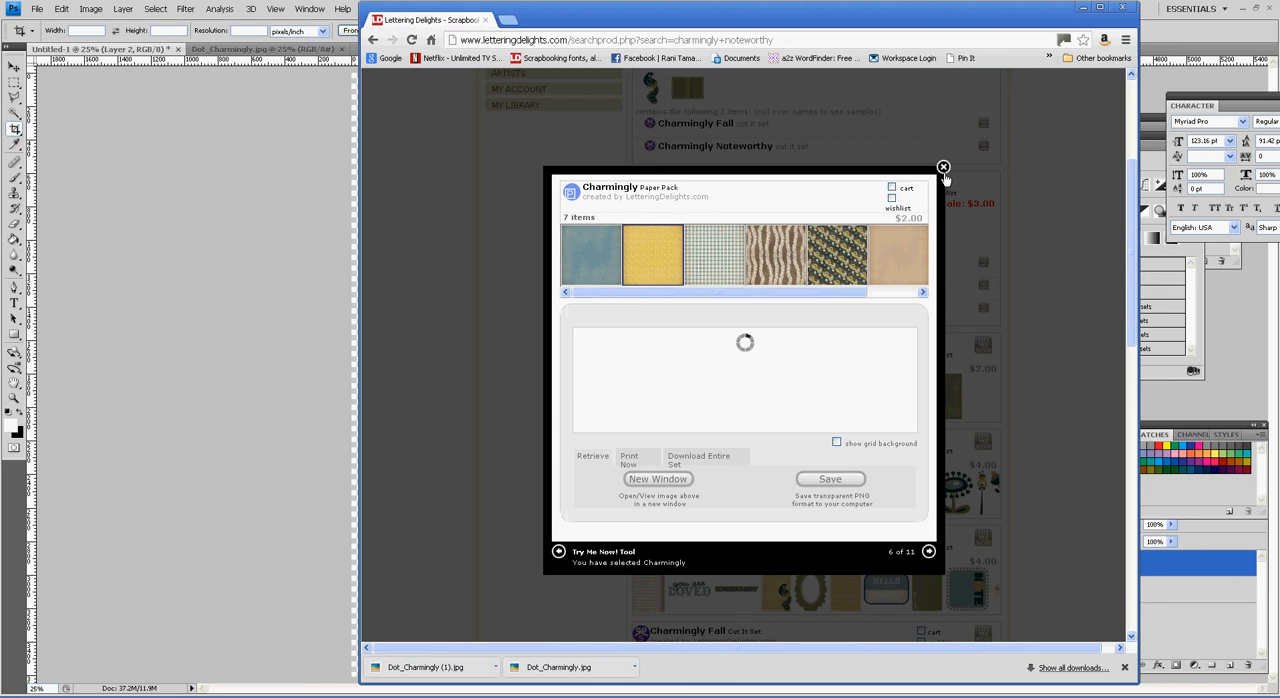
left_click(943, 168)
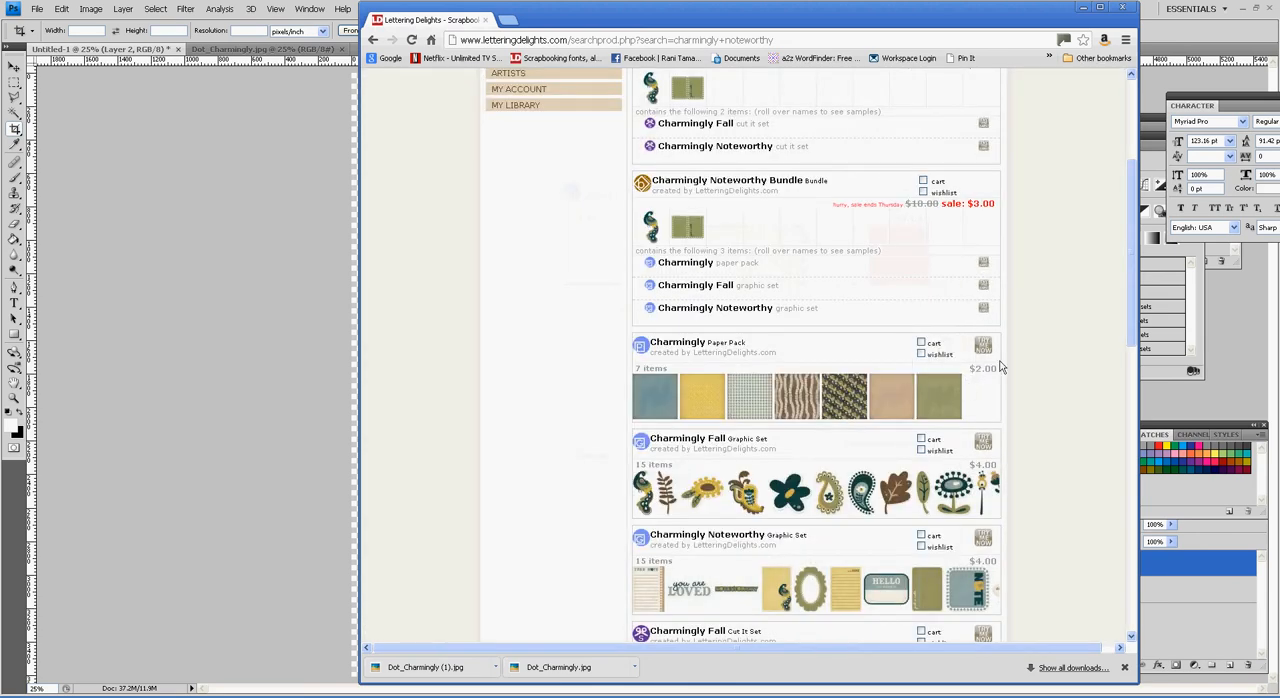
left_click(993, 356)
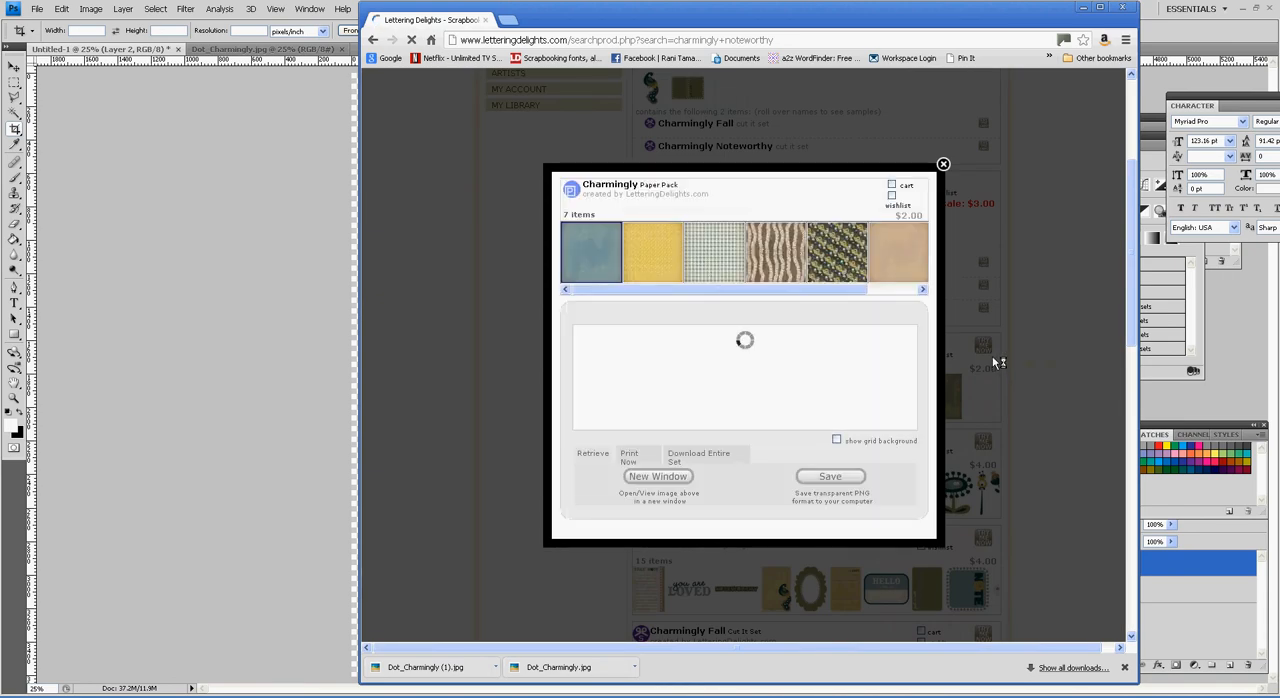
Step: Save the blue chevron paper, Chevron_Charmingly.jpg, from the pack and set it to open when the download is done
left_click(676, 253)
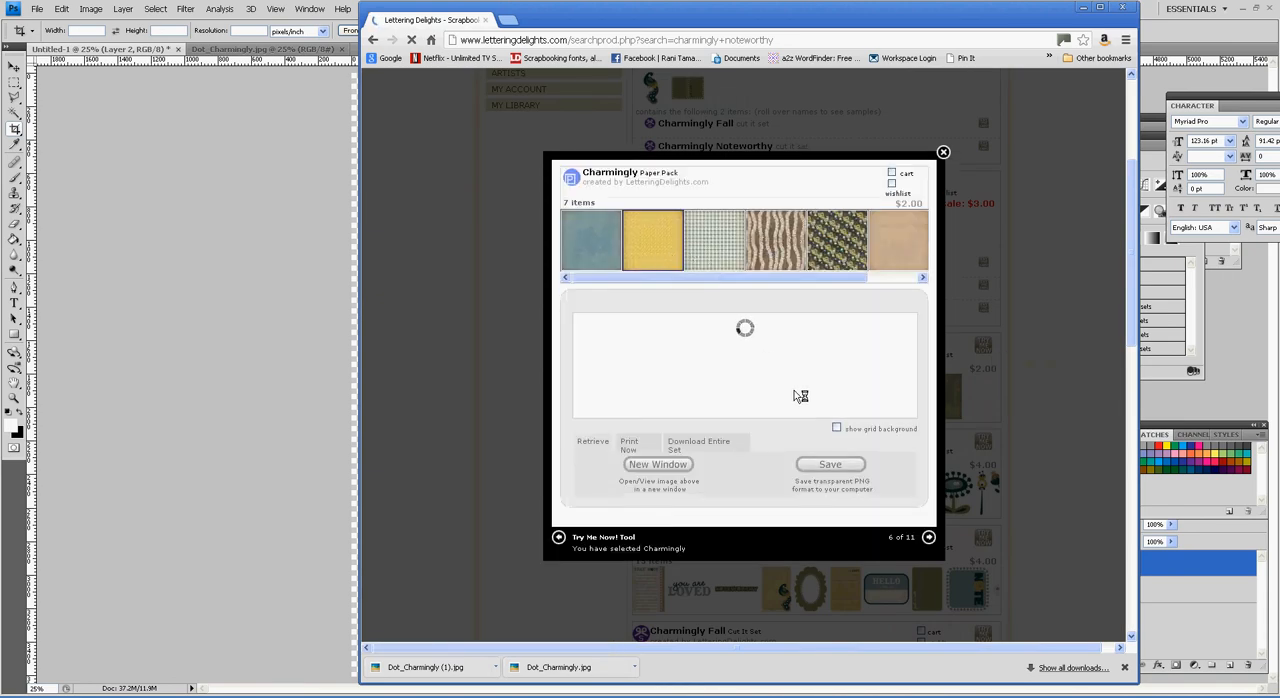
left_click(617, 262)
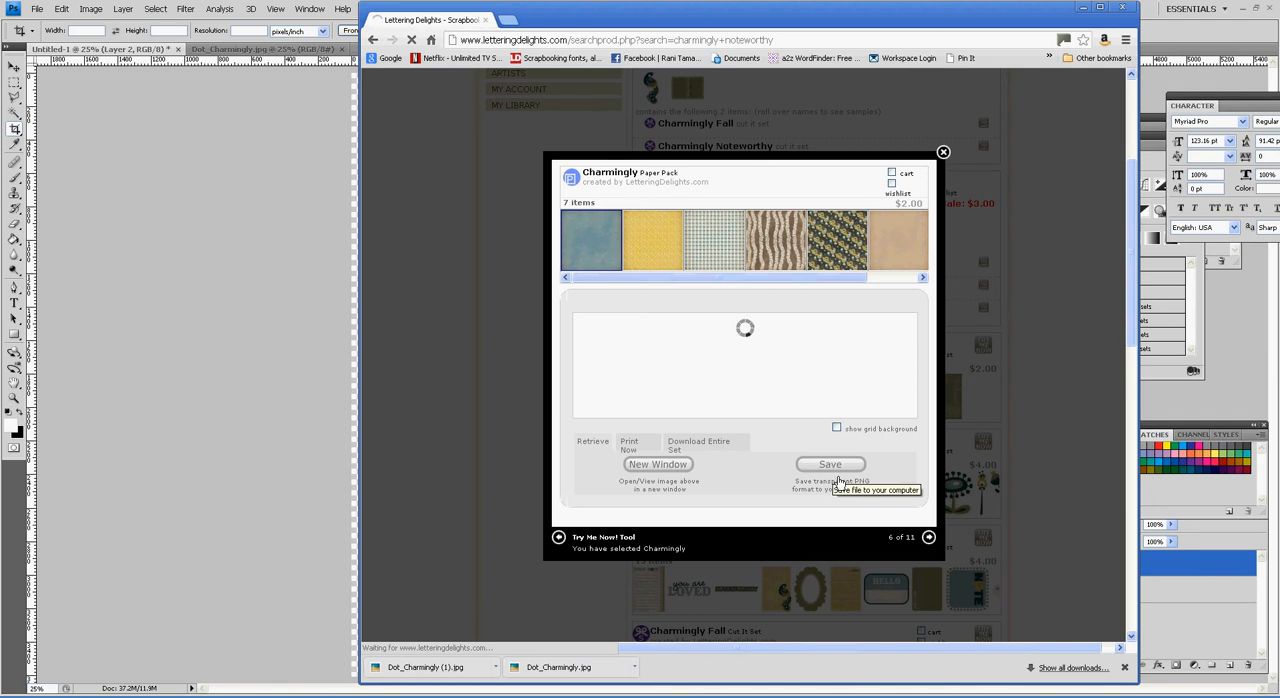
left_click(831, 465)
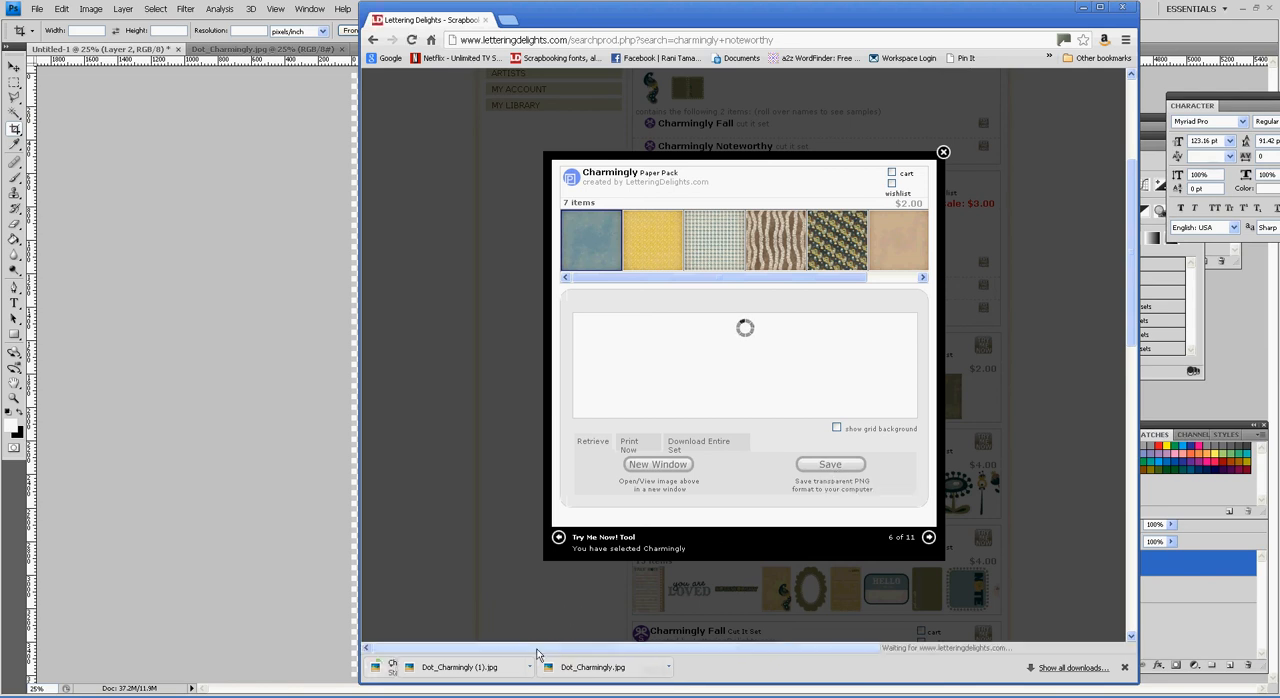
left_click(500, 674)
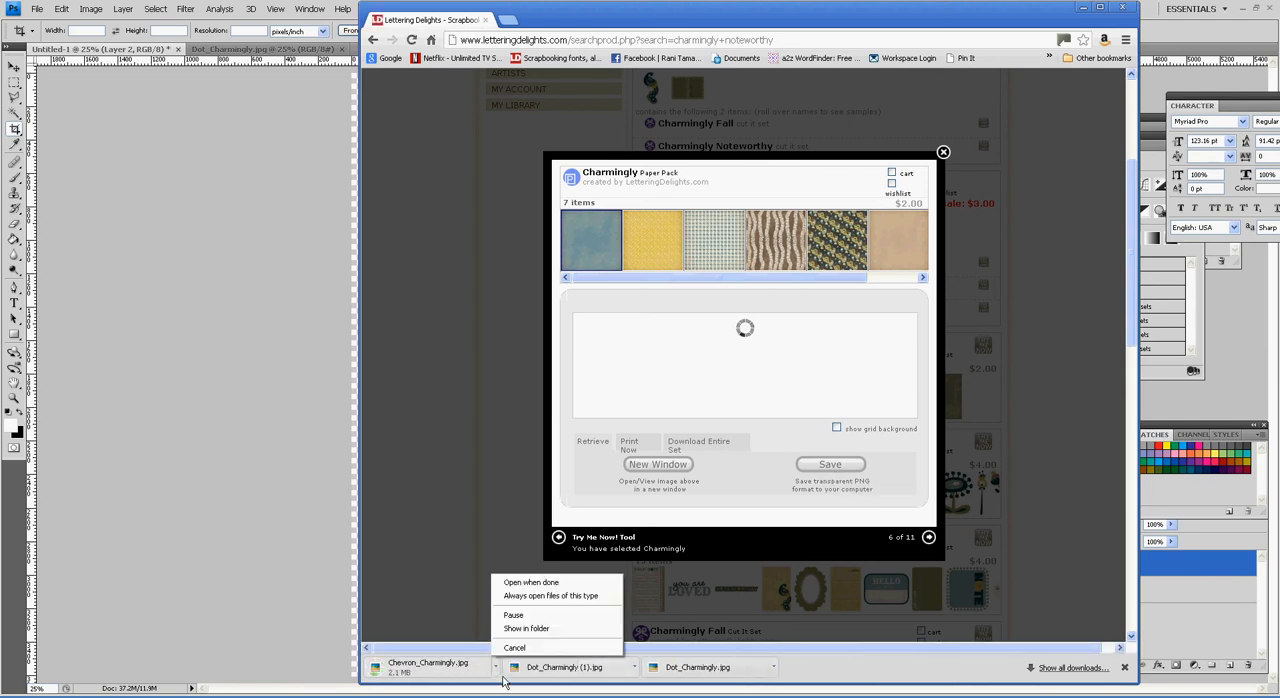
left_click(574, 582)
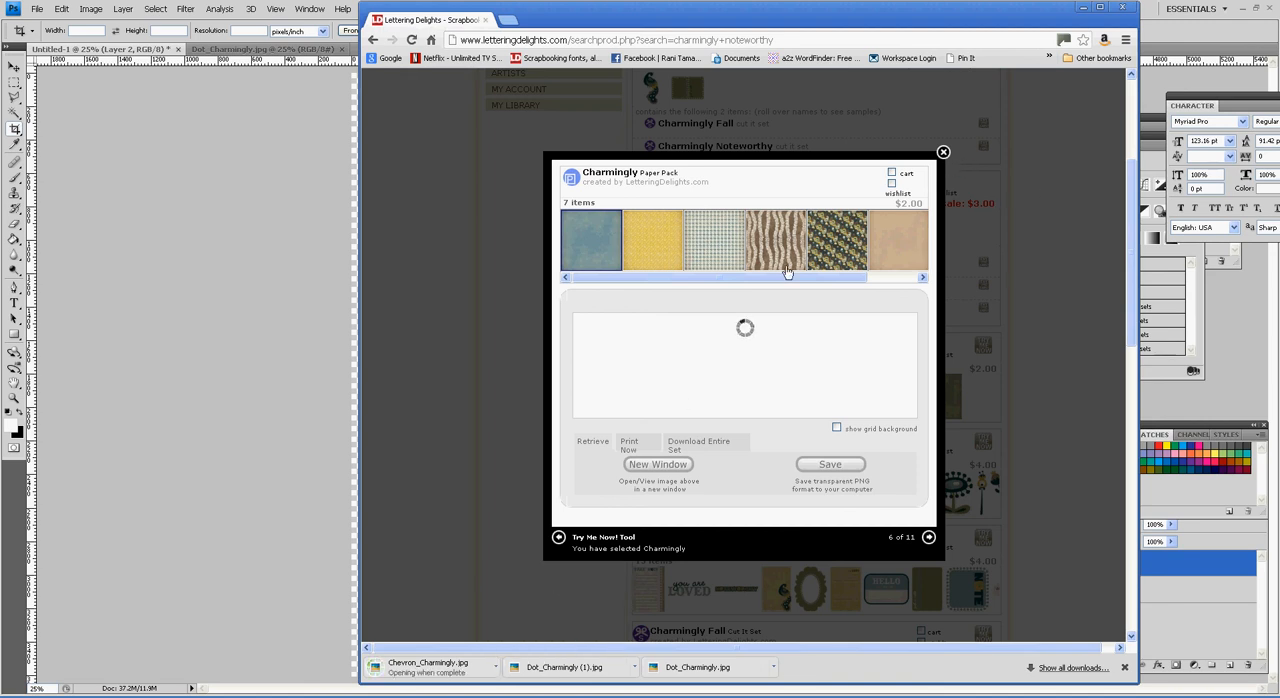
Step: Save the tan Pindot_Charmingly.jpg and green Stripes_Charmingly.jpg papers from the pack
left_click_drag(769, 280, 832, 281)
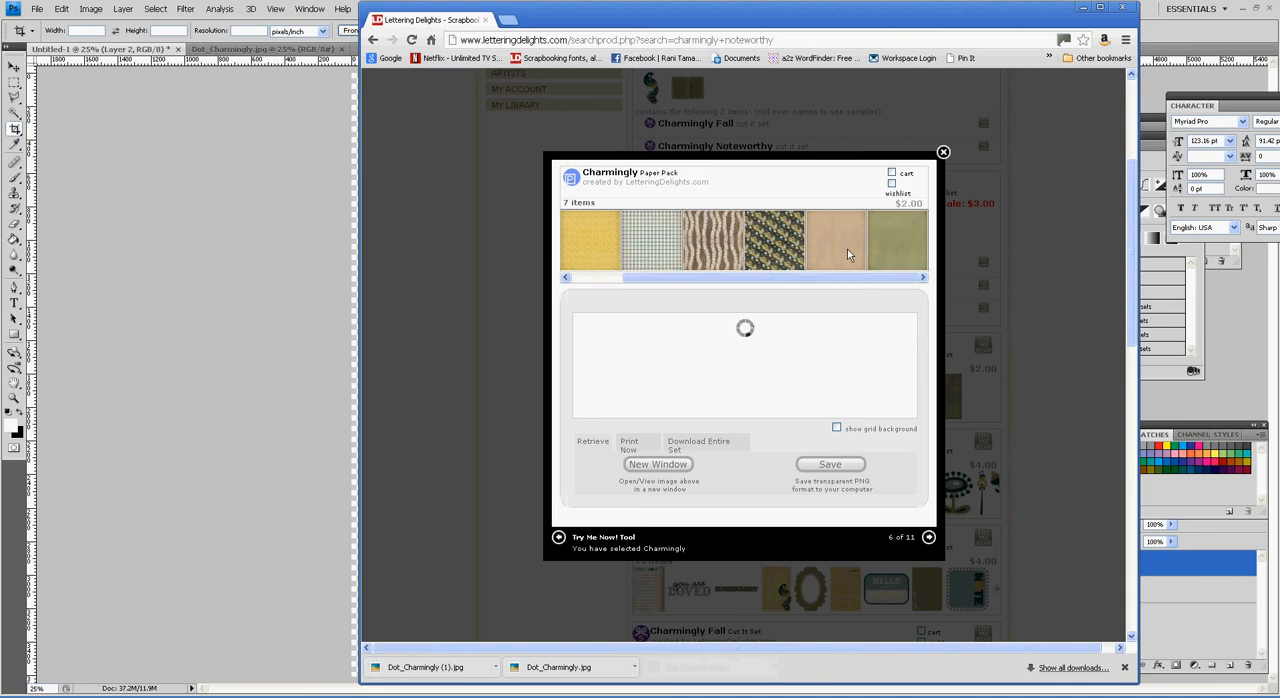
left_click(852, 482)
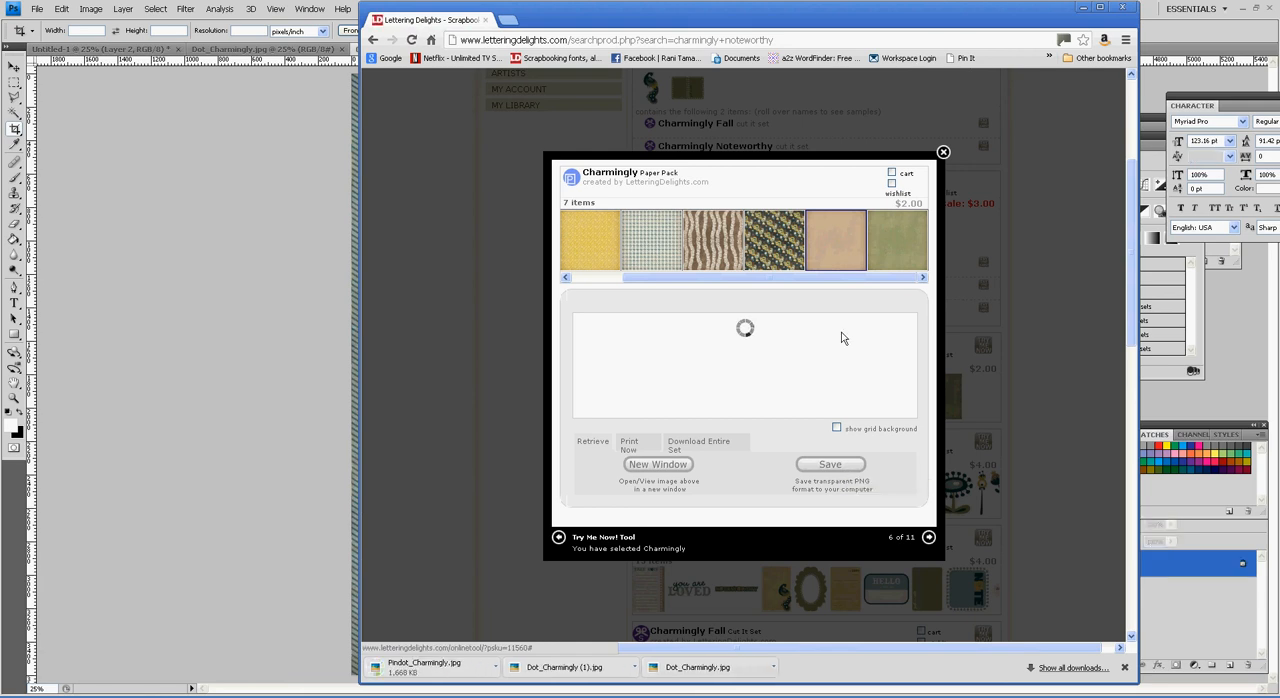
left_click(893, 265)
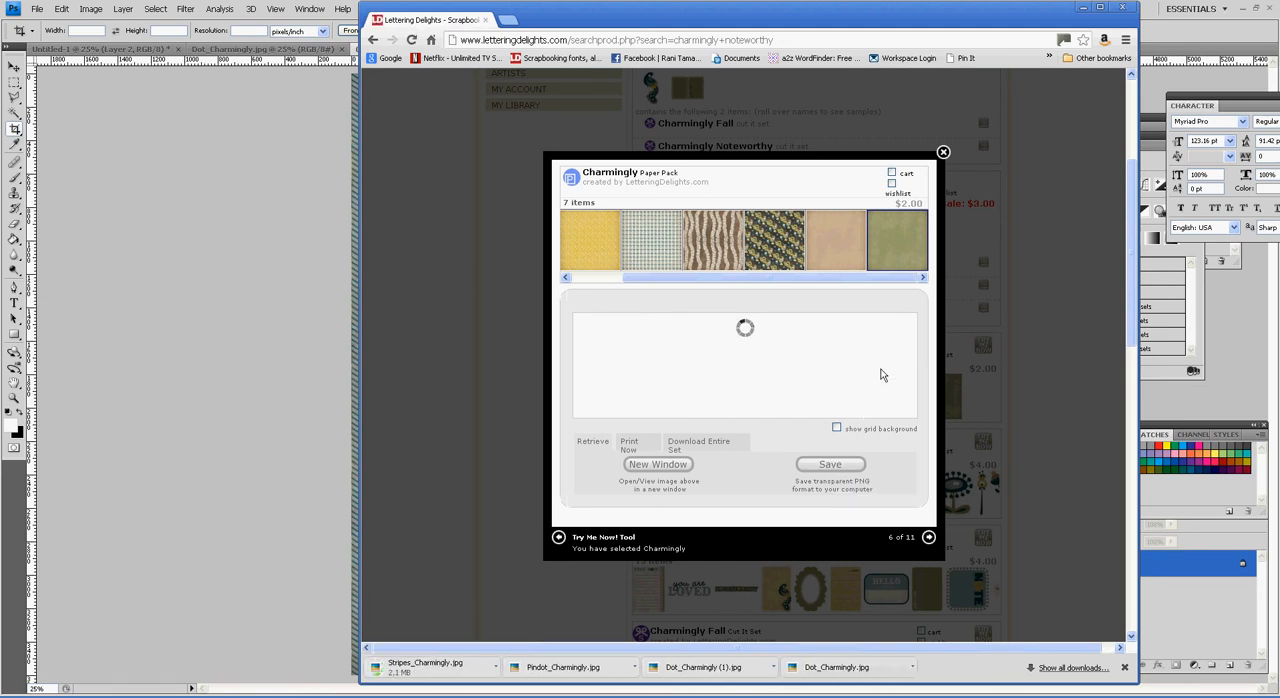
Step: Open the downloaded Pindot_Charmingly.jpg and Stripes_Charmingly.jpg in Photoshop
left_click(634, 667)
left_click(670, 605)
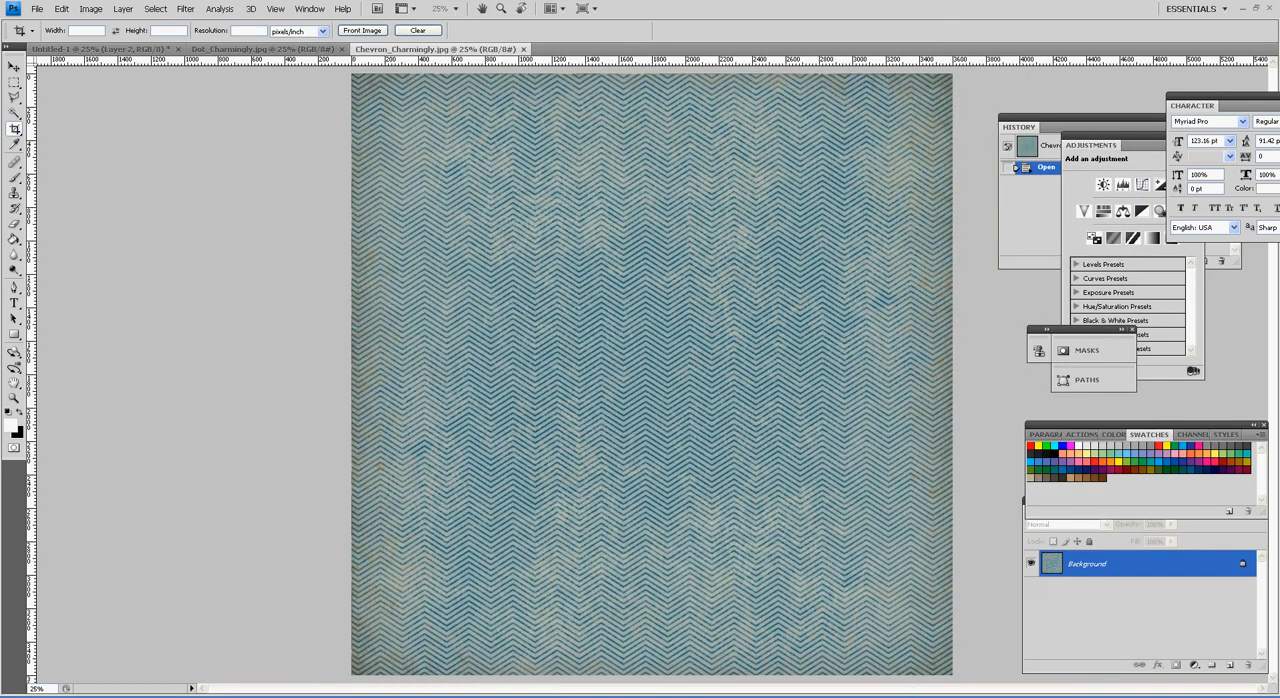
key("alt+Tab")
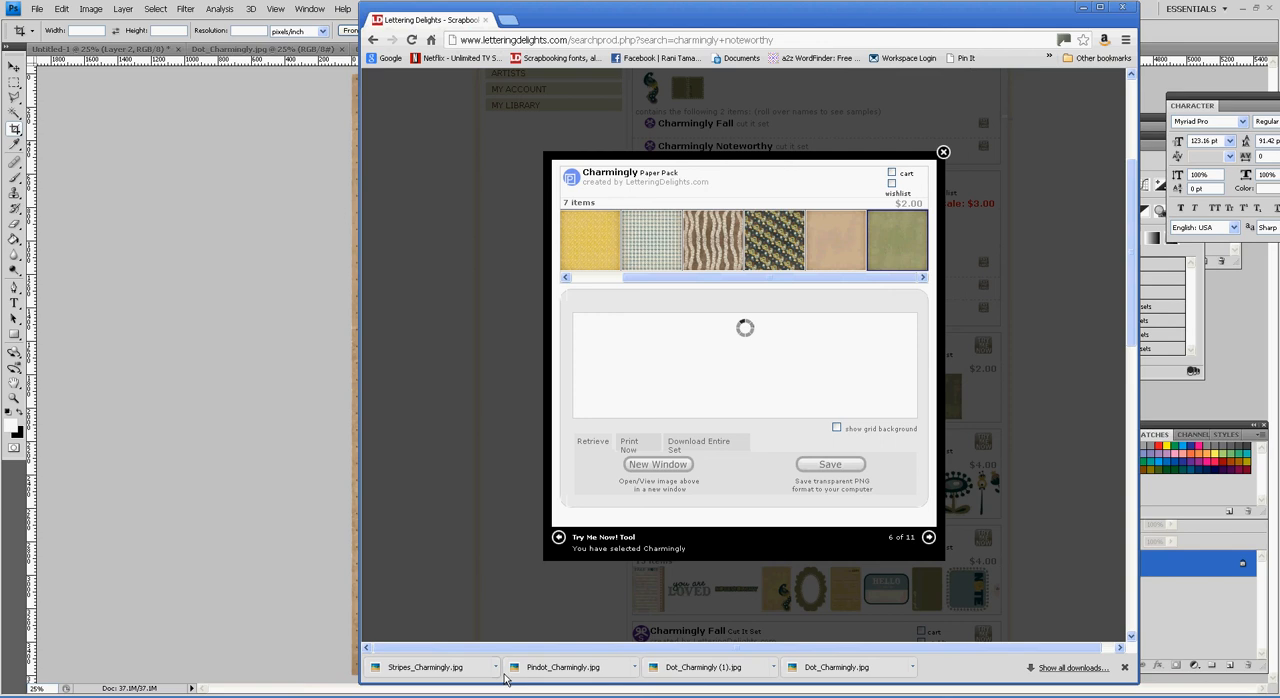
left_click(500, 672)
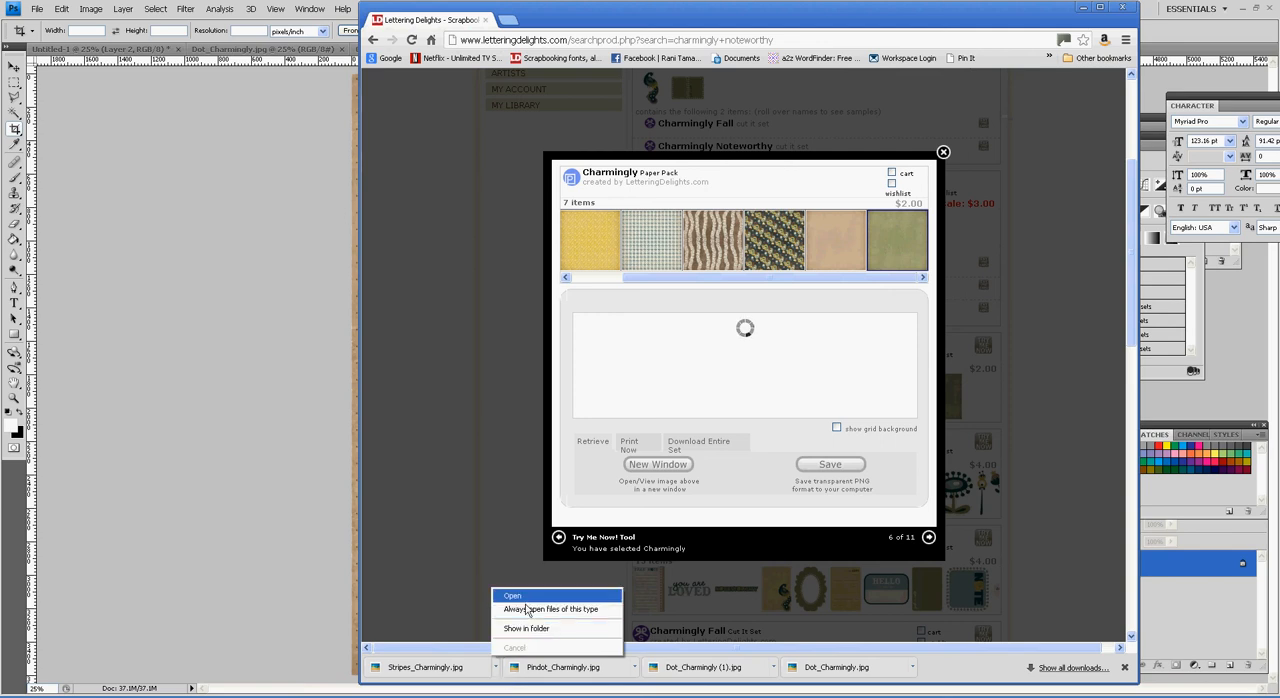
left_click(527, 609)
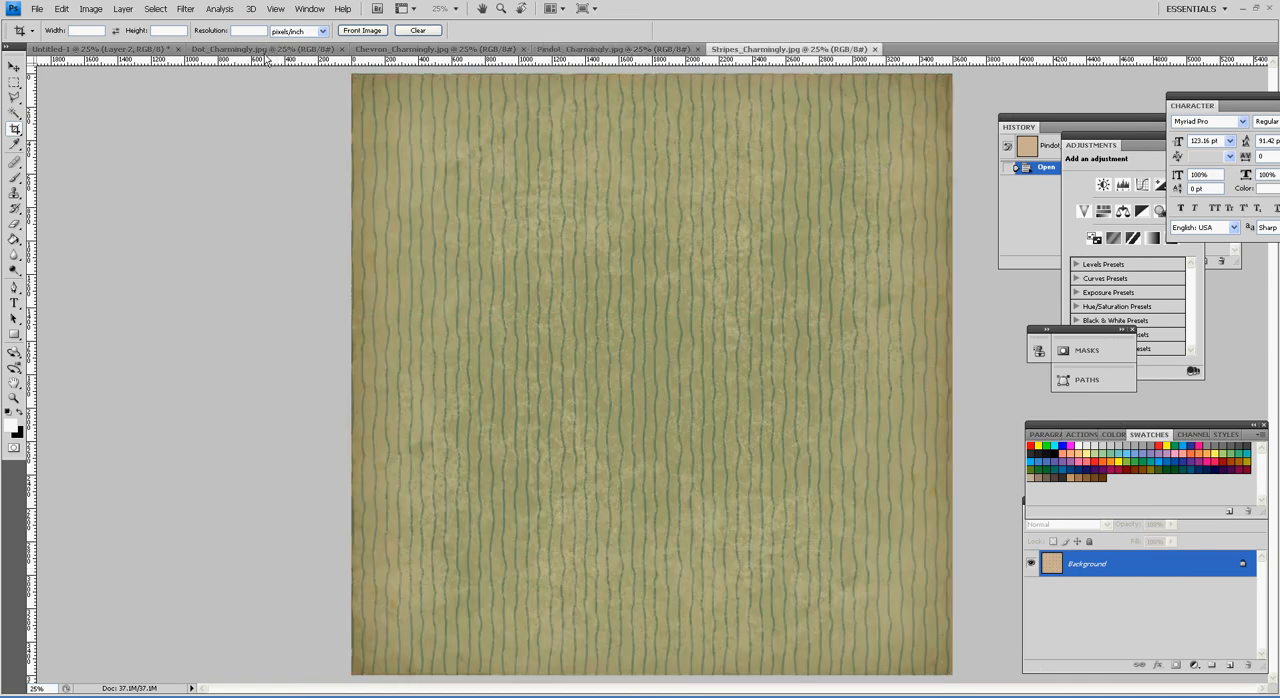
Step: Copy the whole Dot_Charmingly.jpg paper into Untitled-1 beneath the scalloped shape, and move that shape to the right side of the page
left_click(266, 53)
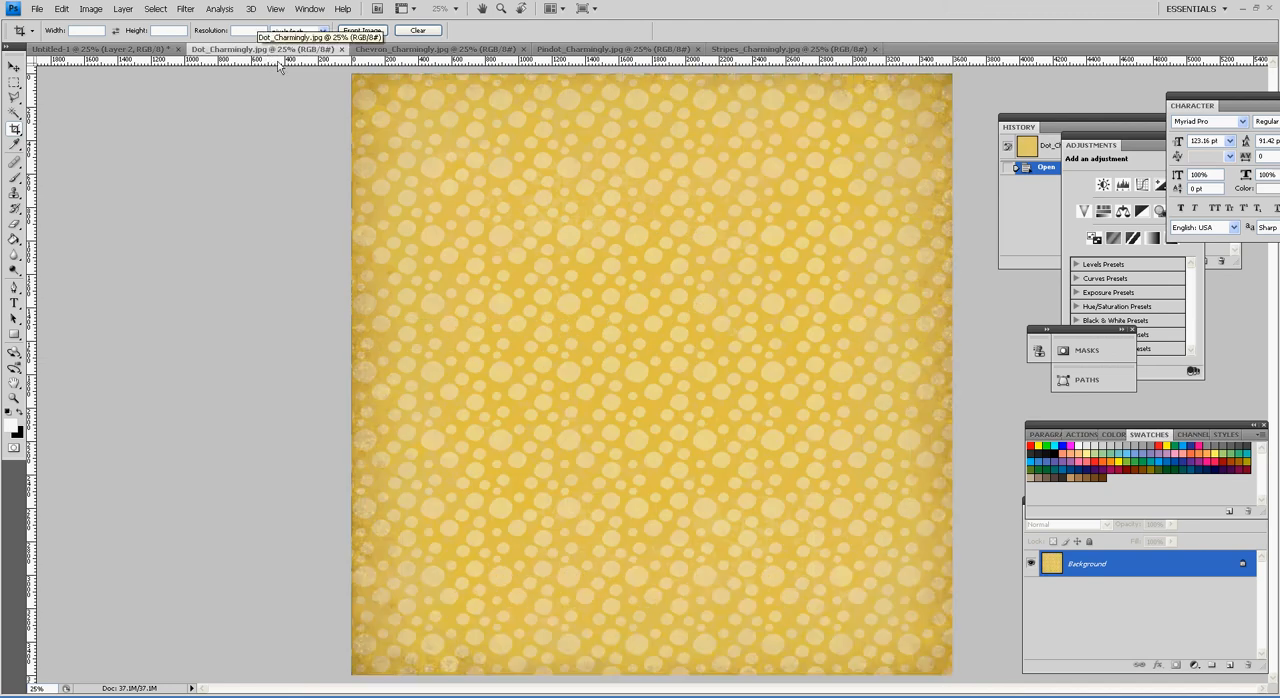
key("ctrl+a")
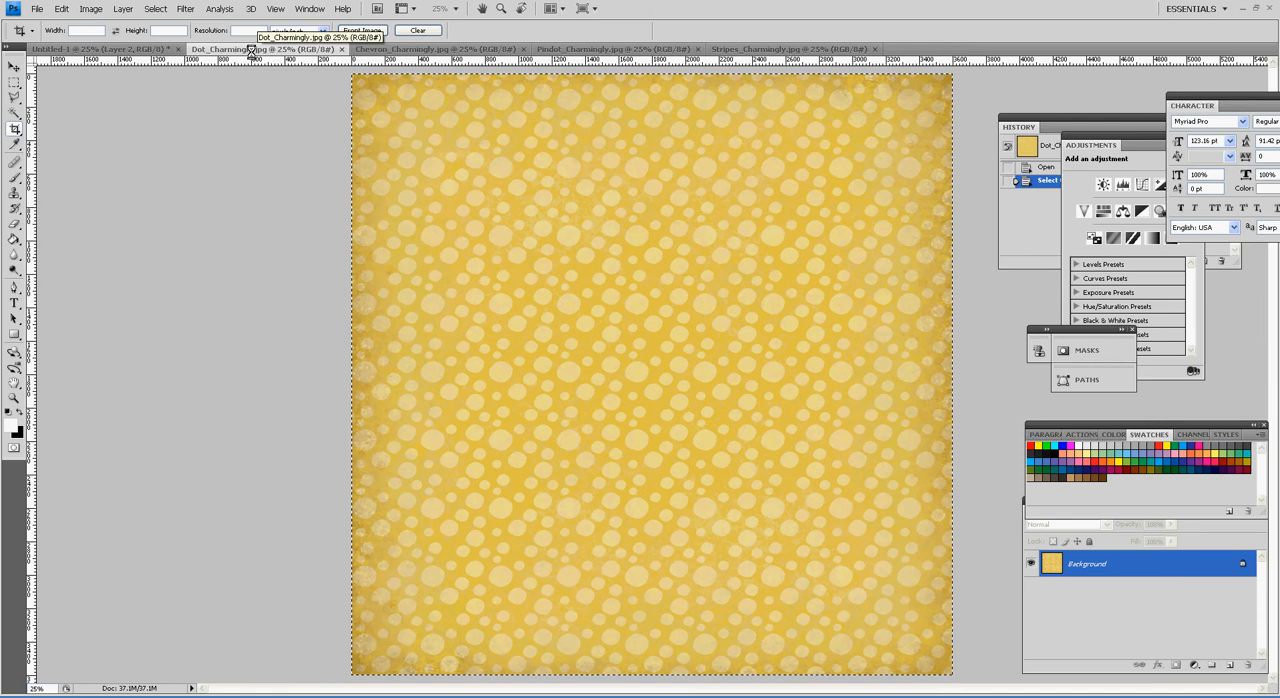
left_click(143, 49)
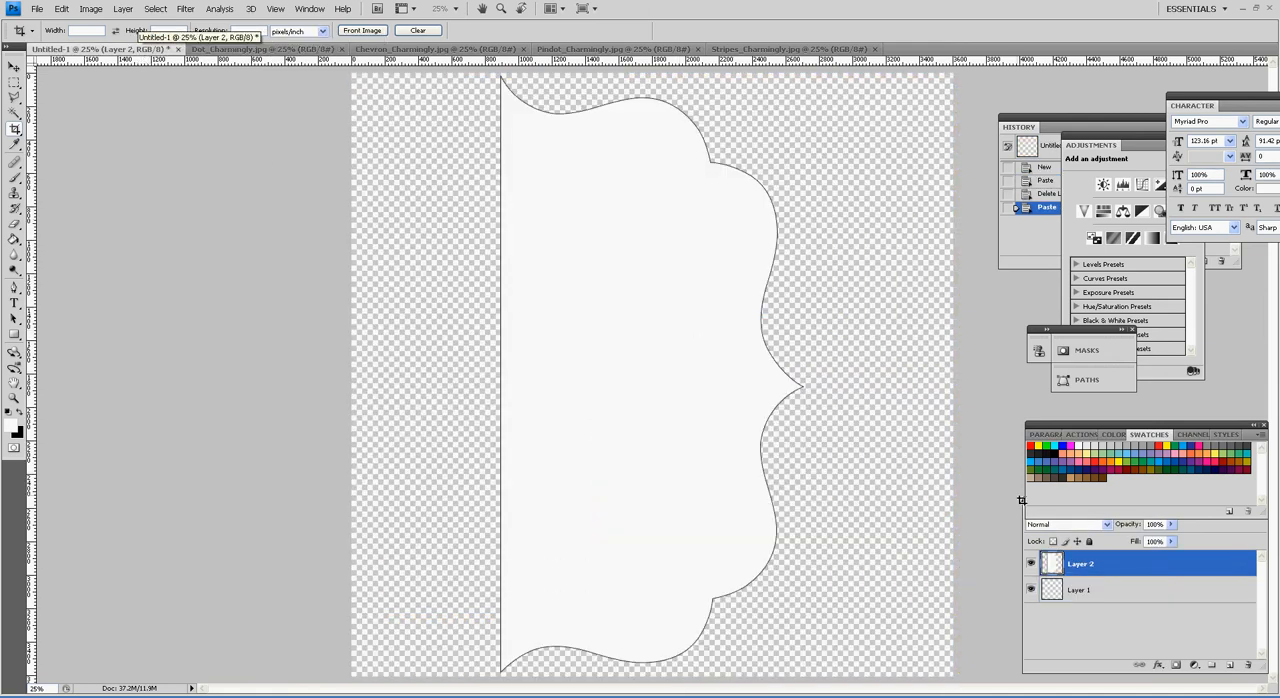
left_click(1112, 597)
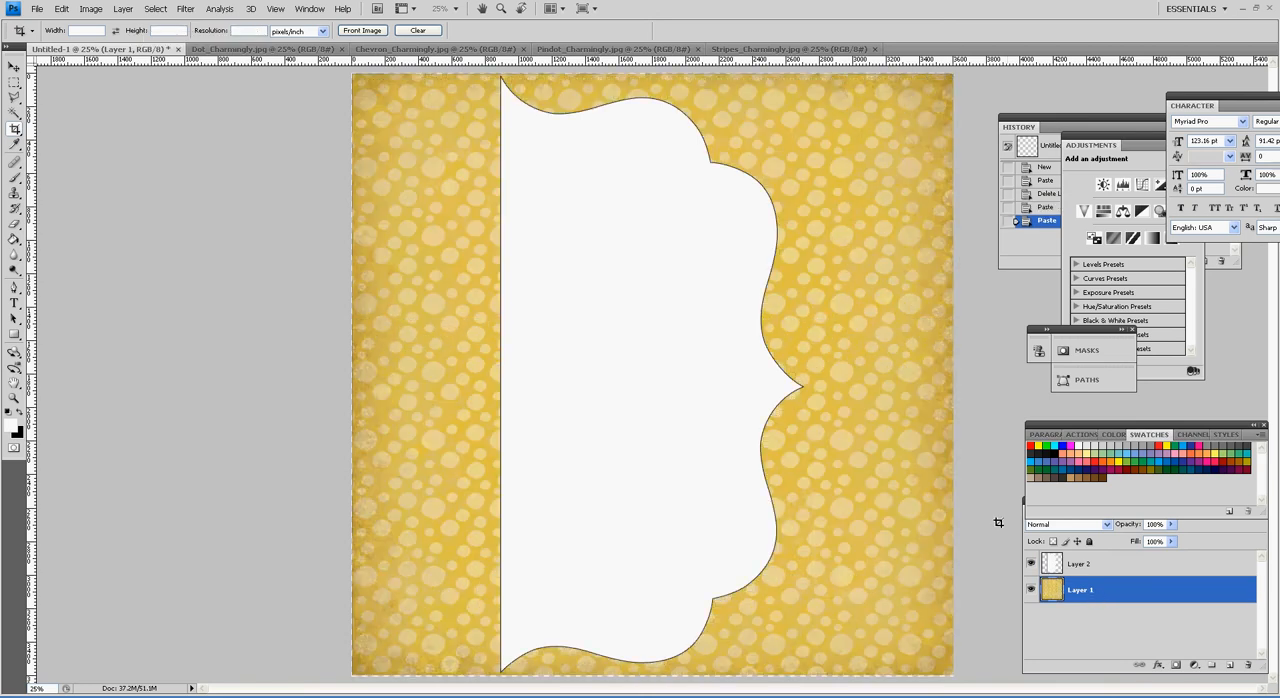
key("v")
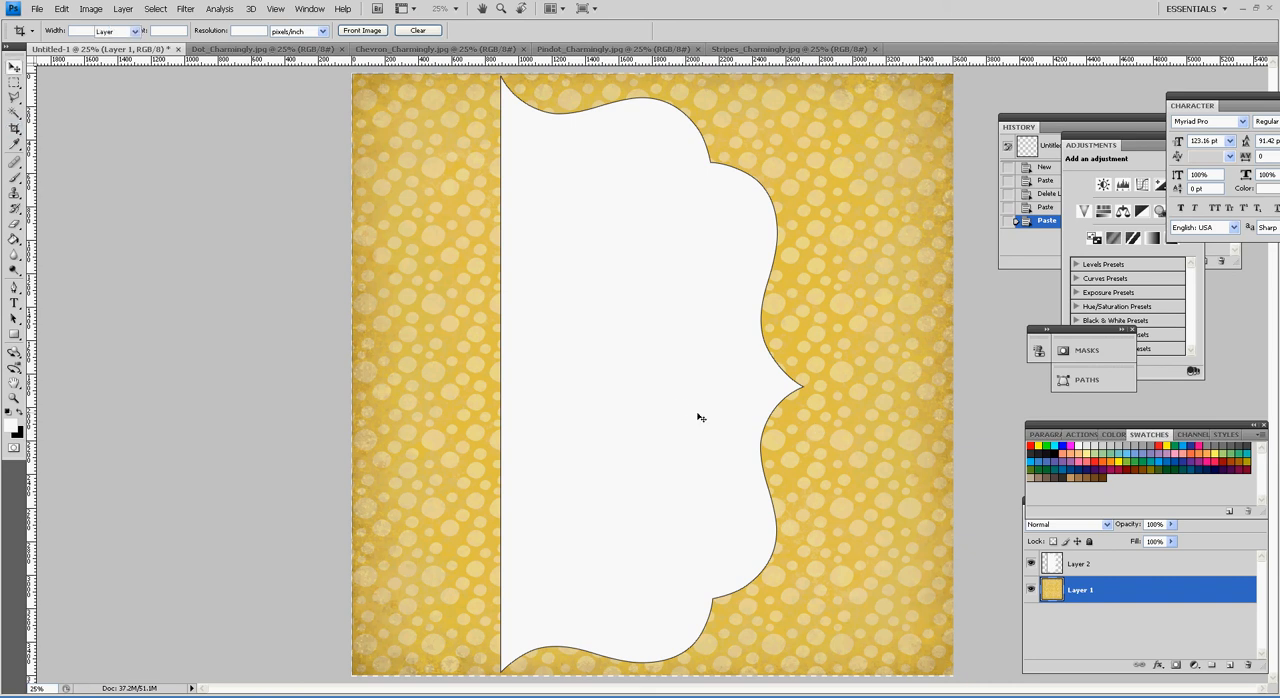
left_click_drag(700, 423, 788, 431)
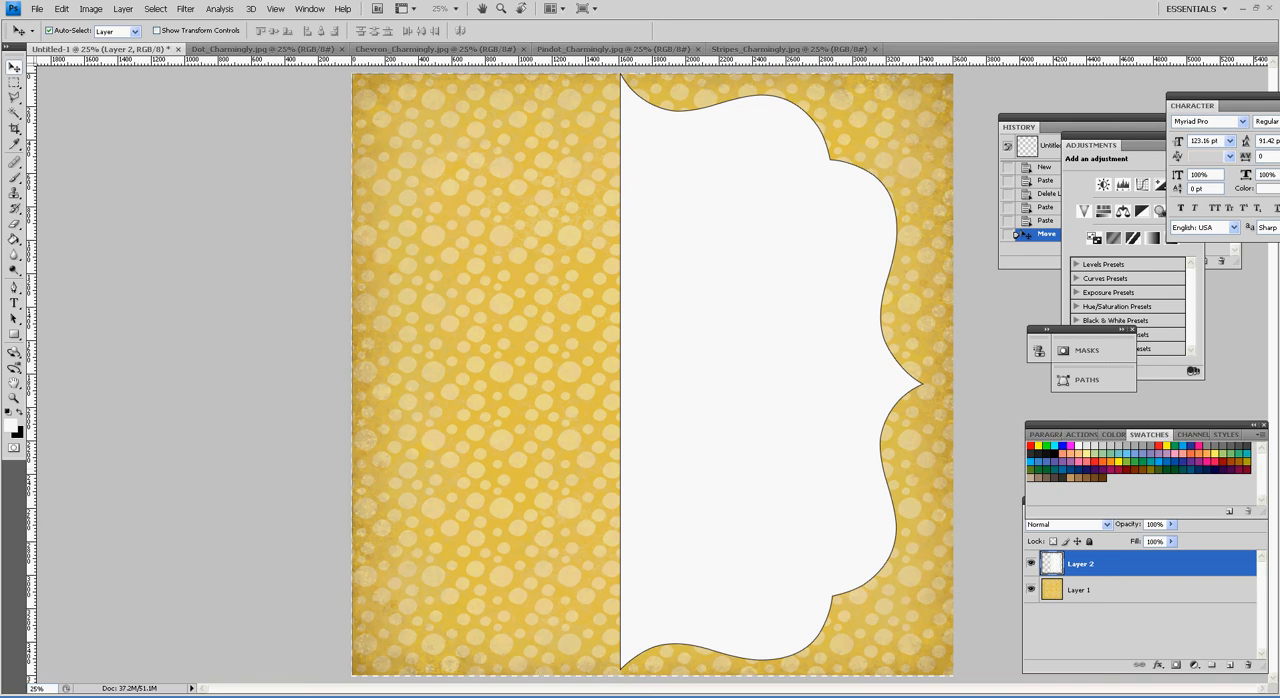
Step: Switch to Illustrator and copy the small tab shape beside the upper photo frame in nov_5_2012_pagemap_12x12.ai
left_click(300, 696)
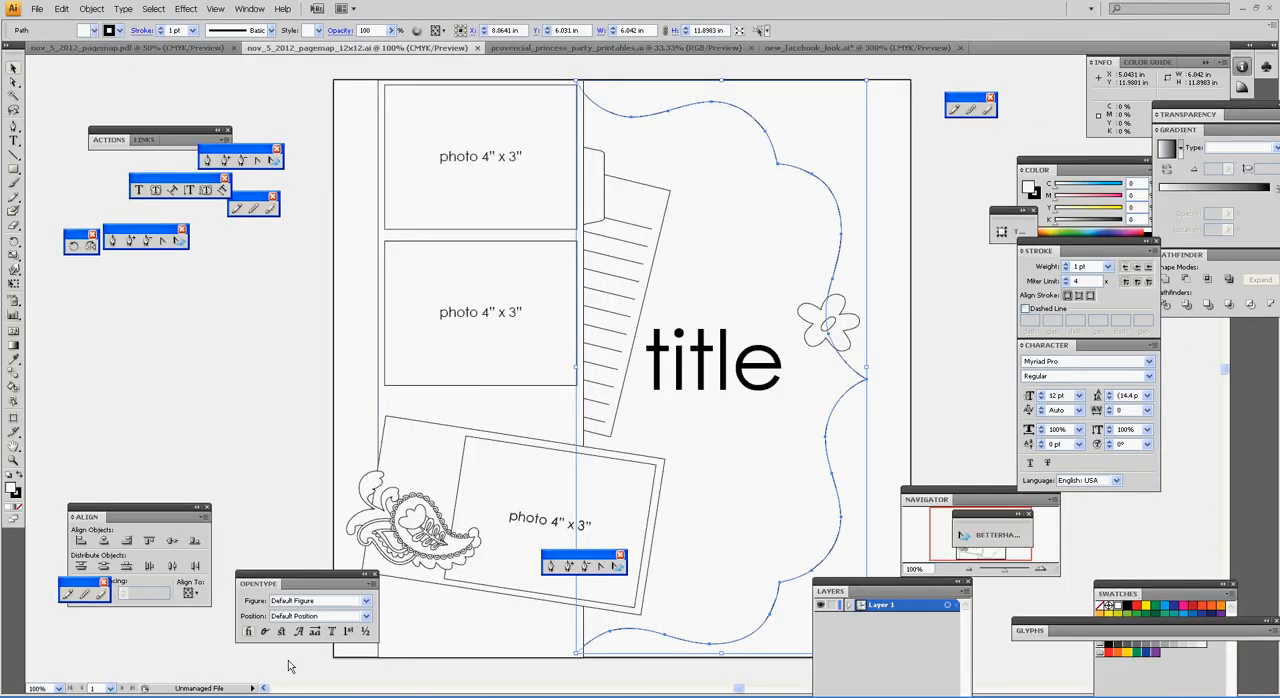
left_click(530, 62)
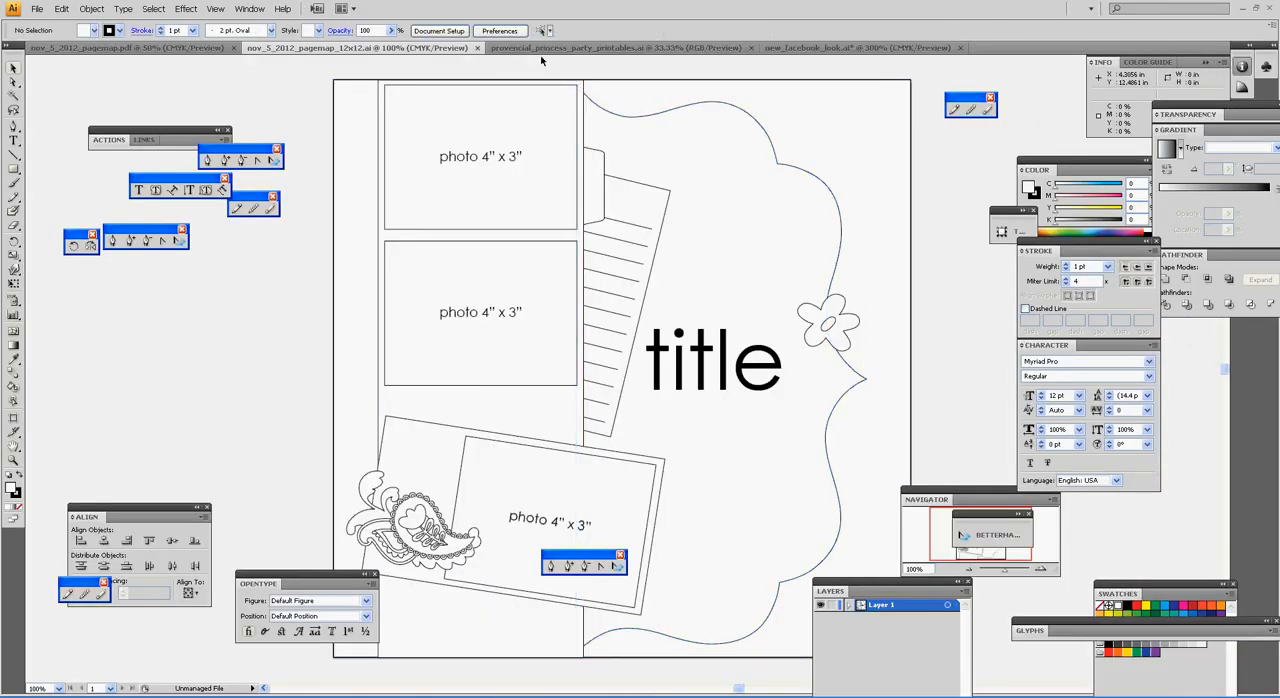
left_click(653, 235)
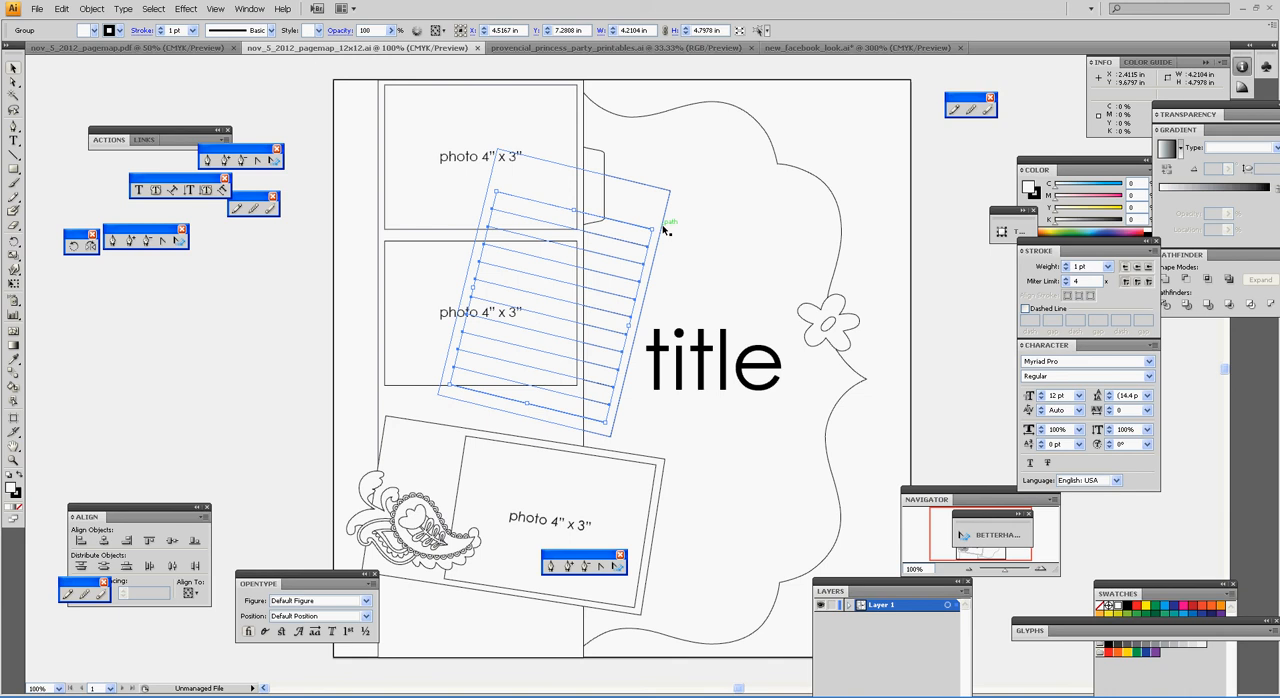
left_click(598, 150)
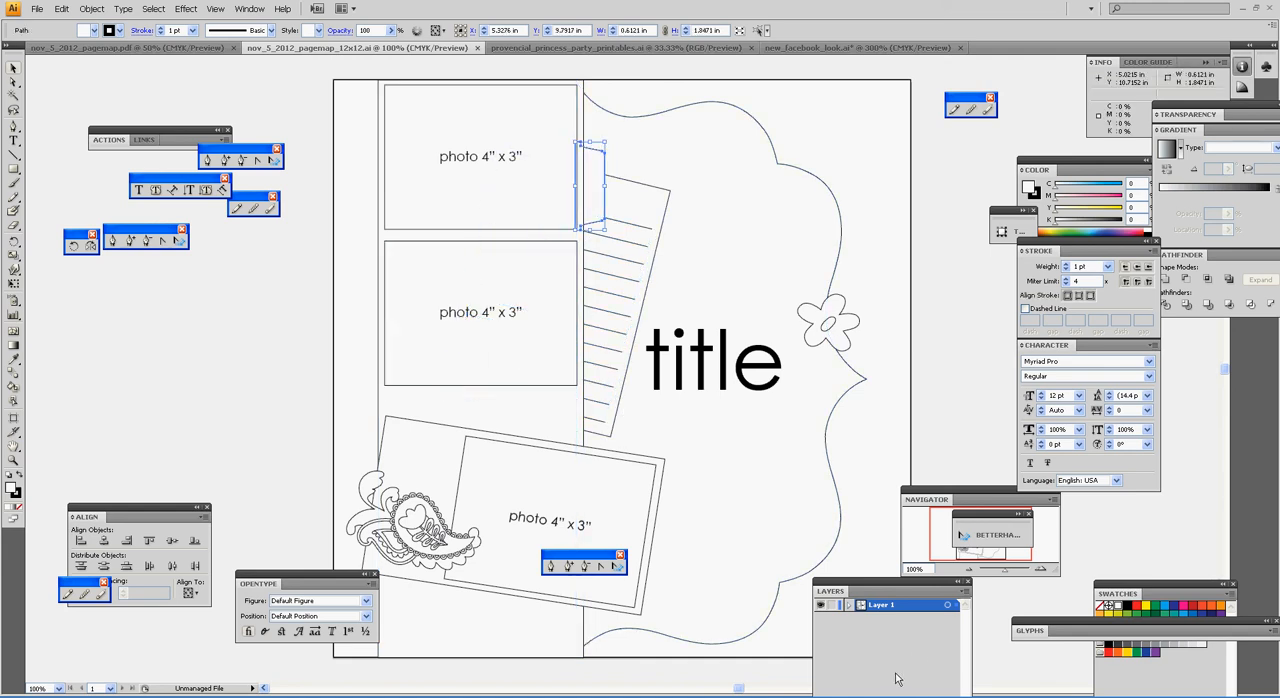
Step: Switch to Photoshop and paste the copied tab shape into Untitled-1 as pixels
left_click(662, 697)
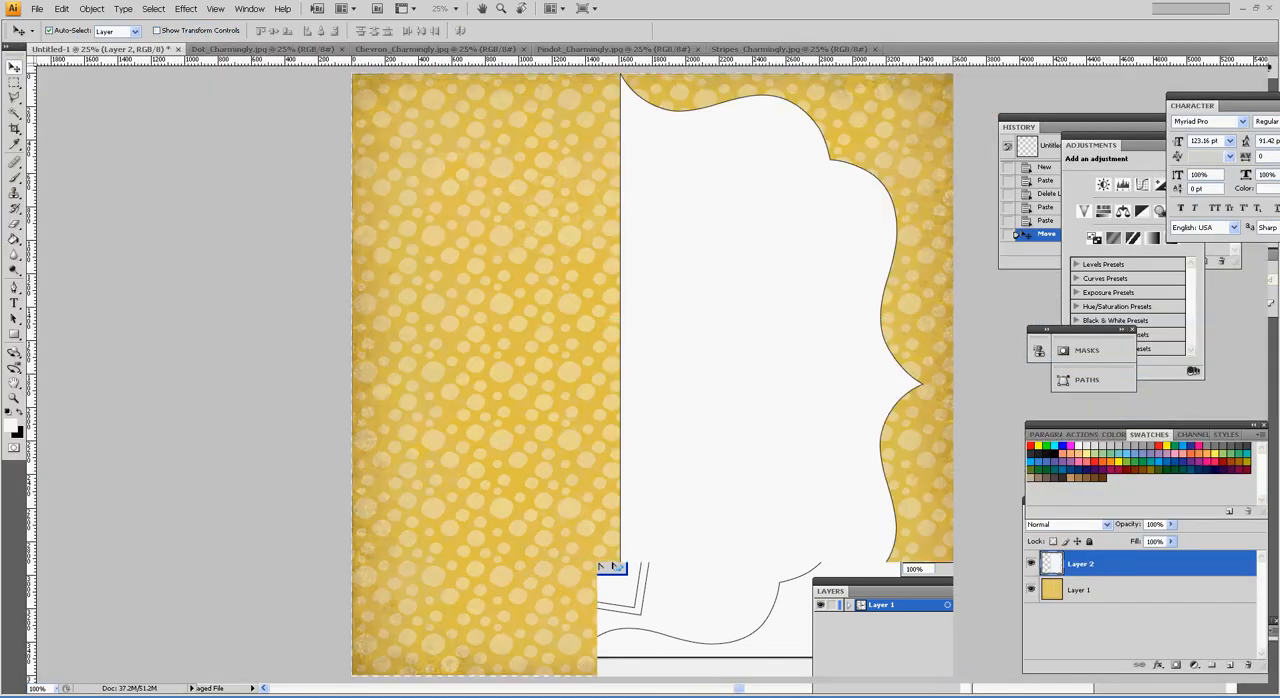
key("ctrl+v")
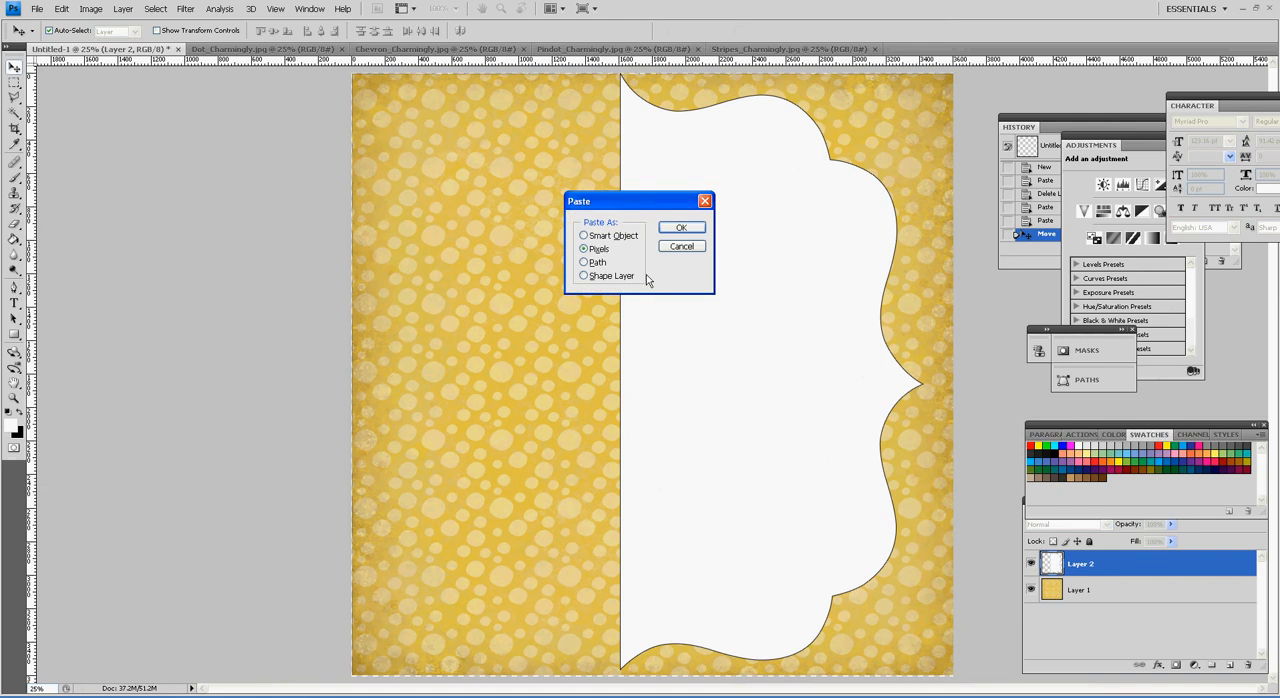
left_click(680, 228)
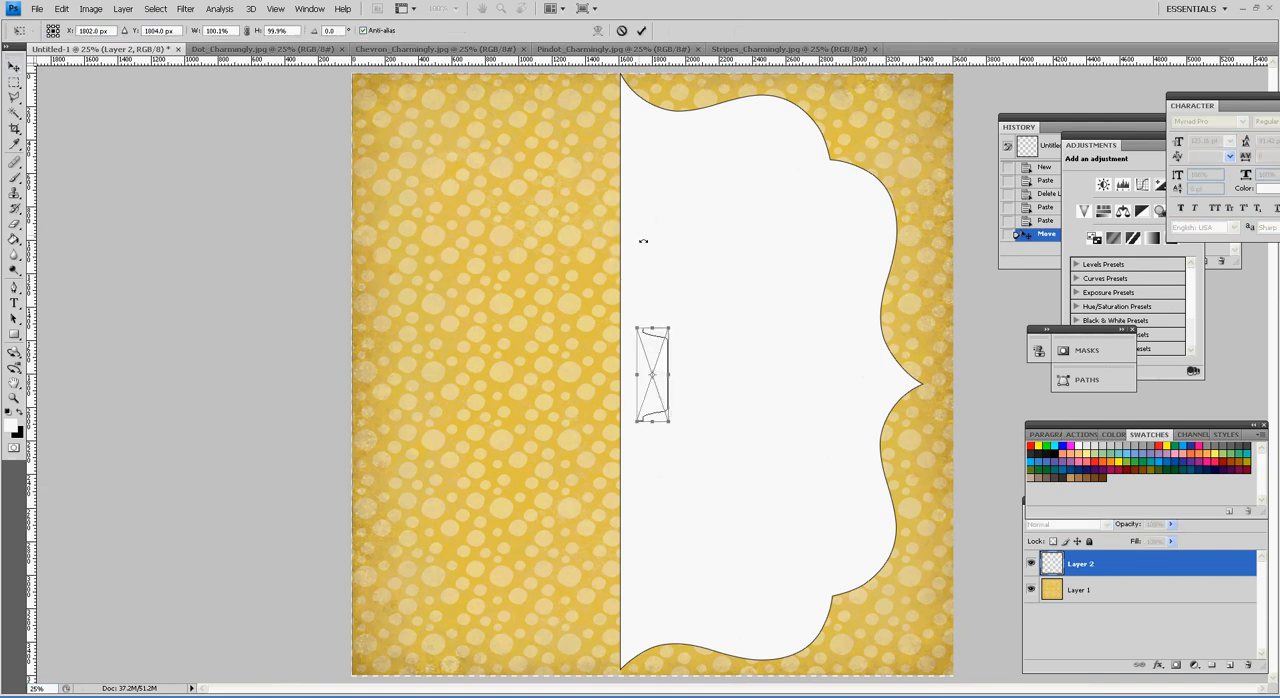
key("Return")
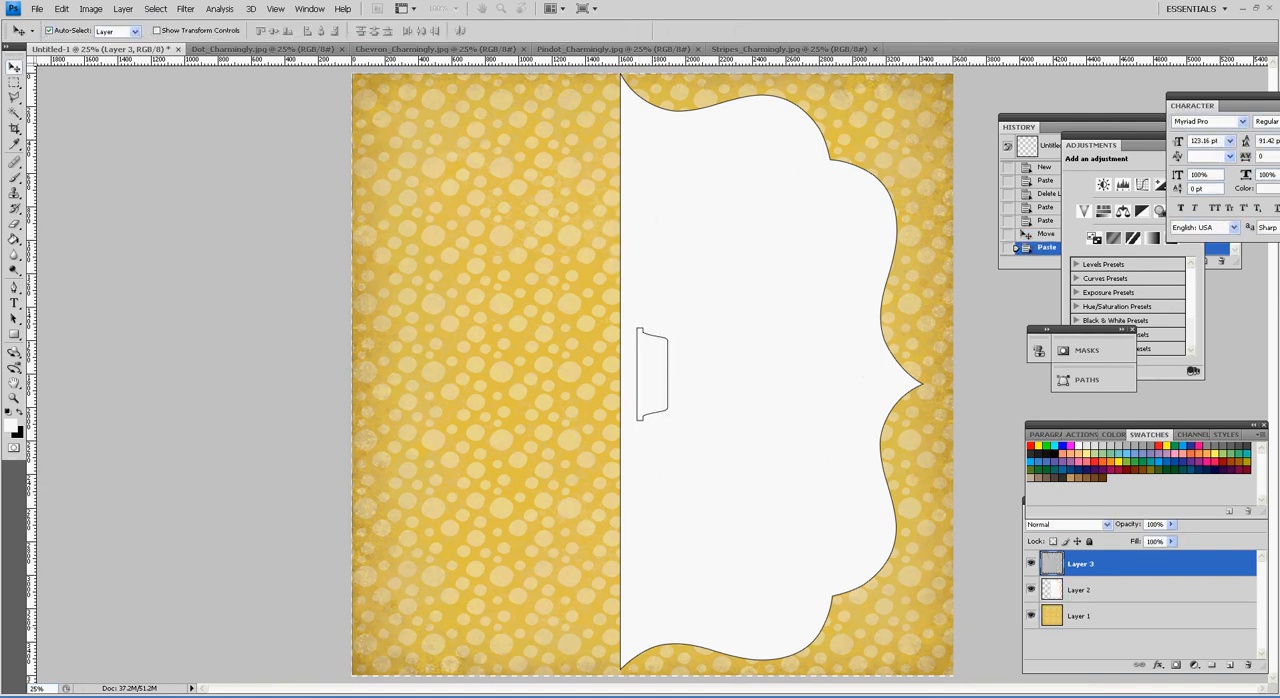
Step: Copy the tall photo-column rectangle from Illustrator into Untitled-1 in Photoshop as pixels and move it left to the scalloped shape's straight edge
left_click(243, 697)
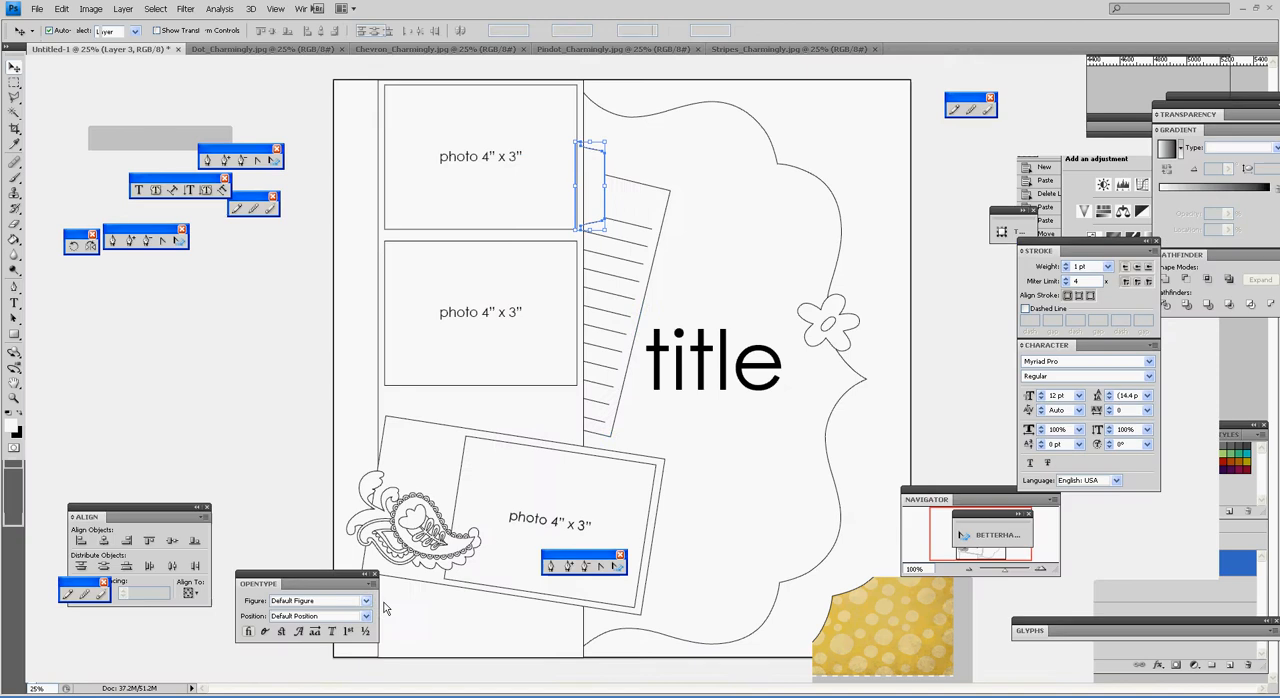
left_click(586, 425)
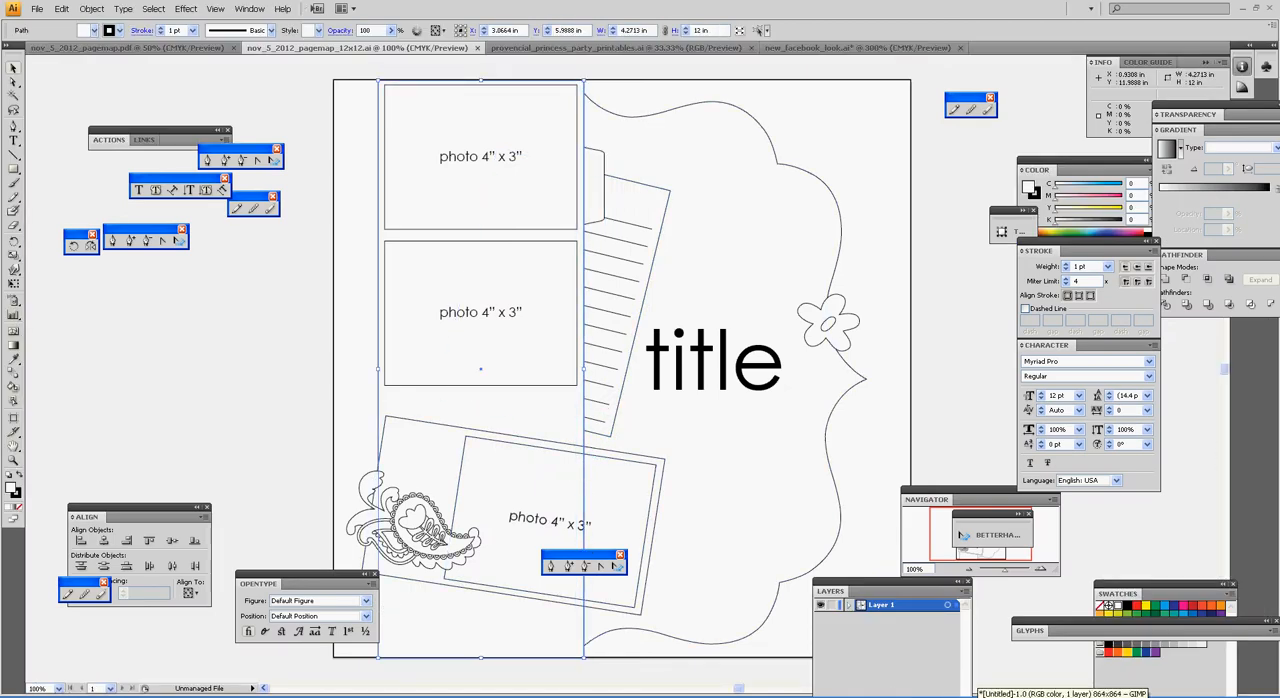
left_click(974, 696)
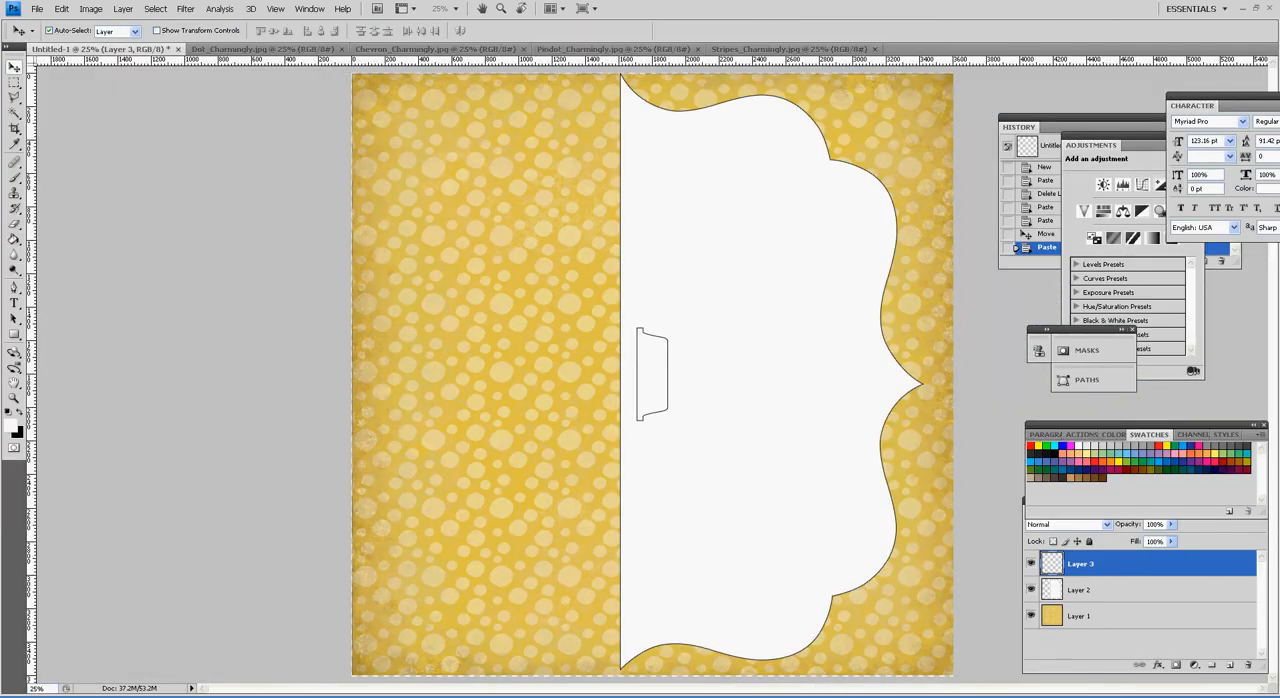
key("ctrl+v")
key("Return")
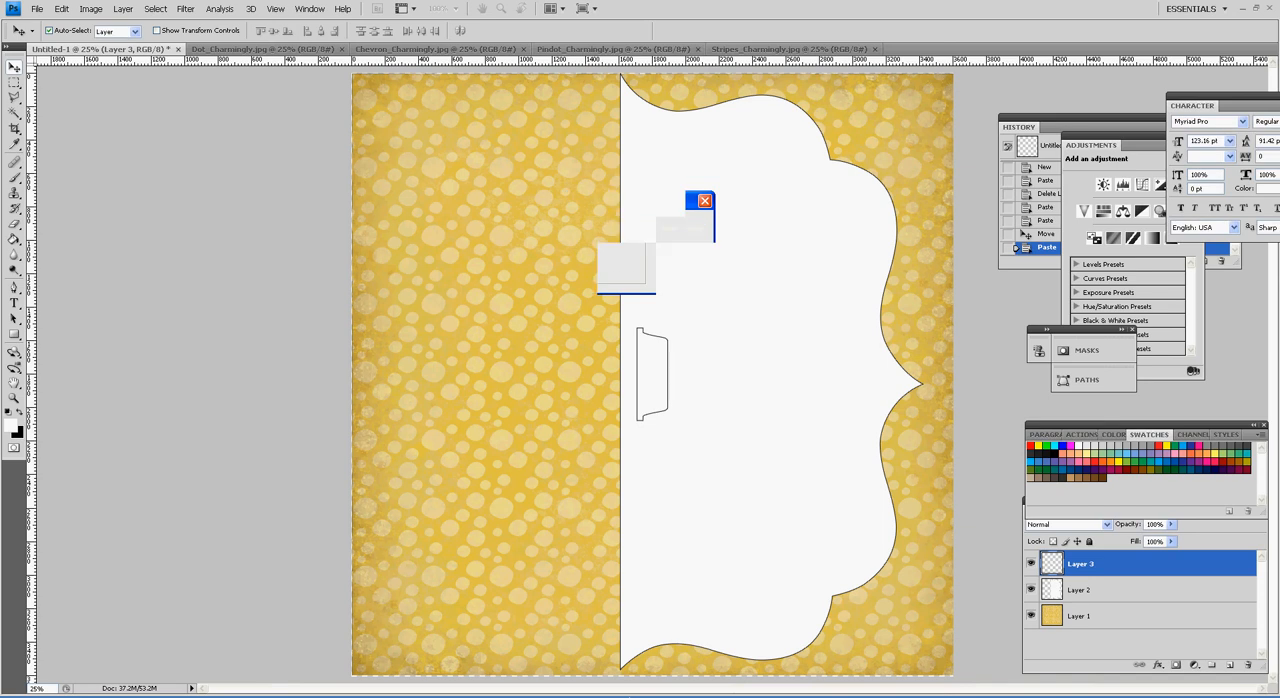
key("Return")
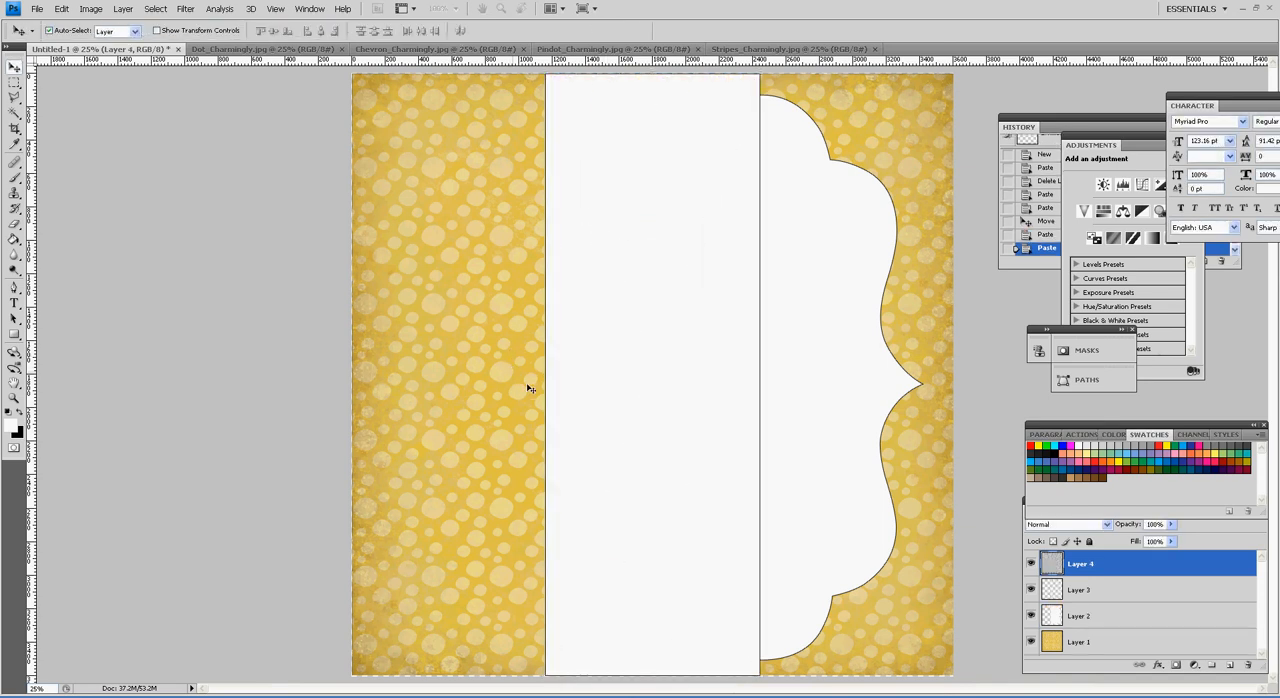
left_click_drag(571, 390, 451, 391)
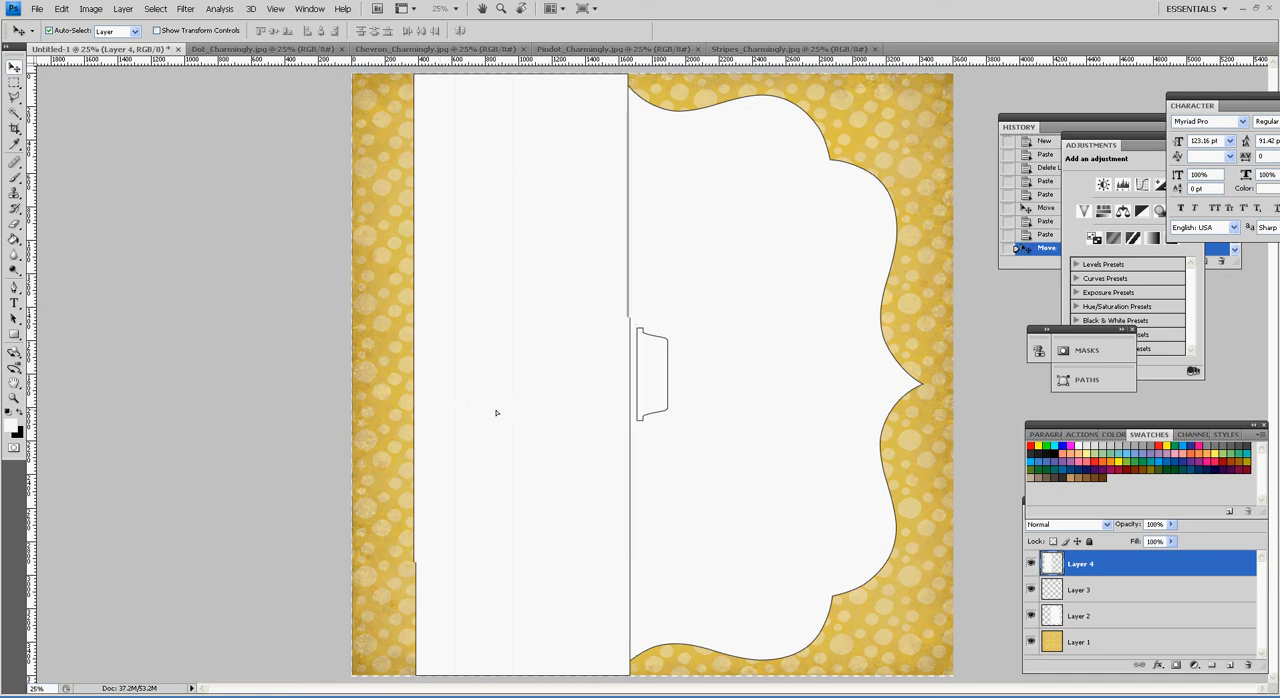
Step: Move the tab shape up against the right edge of the photo column, near its upper end
left_click(657, 369)
left_click_drag(657, 369, 645, 189)
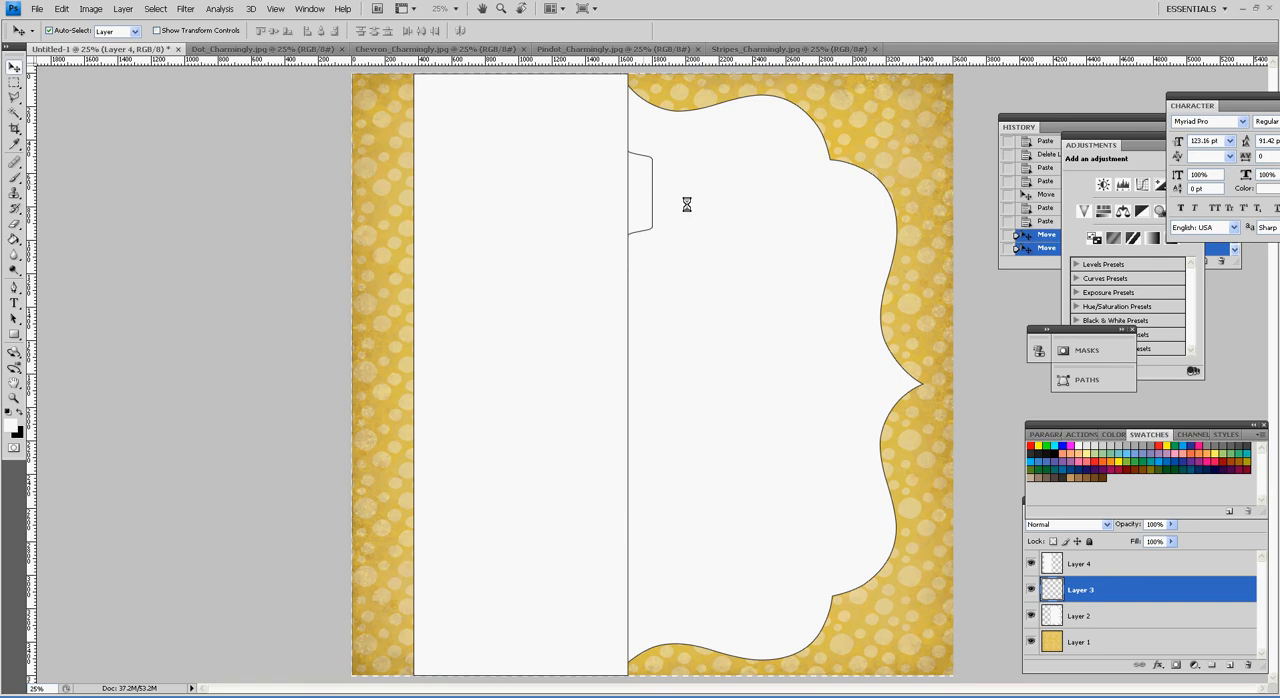
Step: Switch to Illustrator and copy the two upright photo frames together with the large tilted rectangle below them
left_click(290, 697)
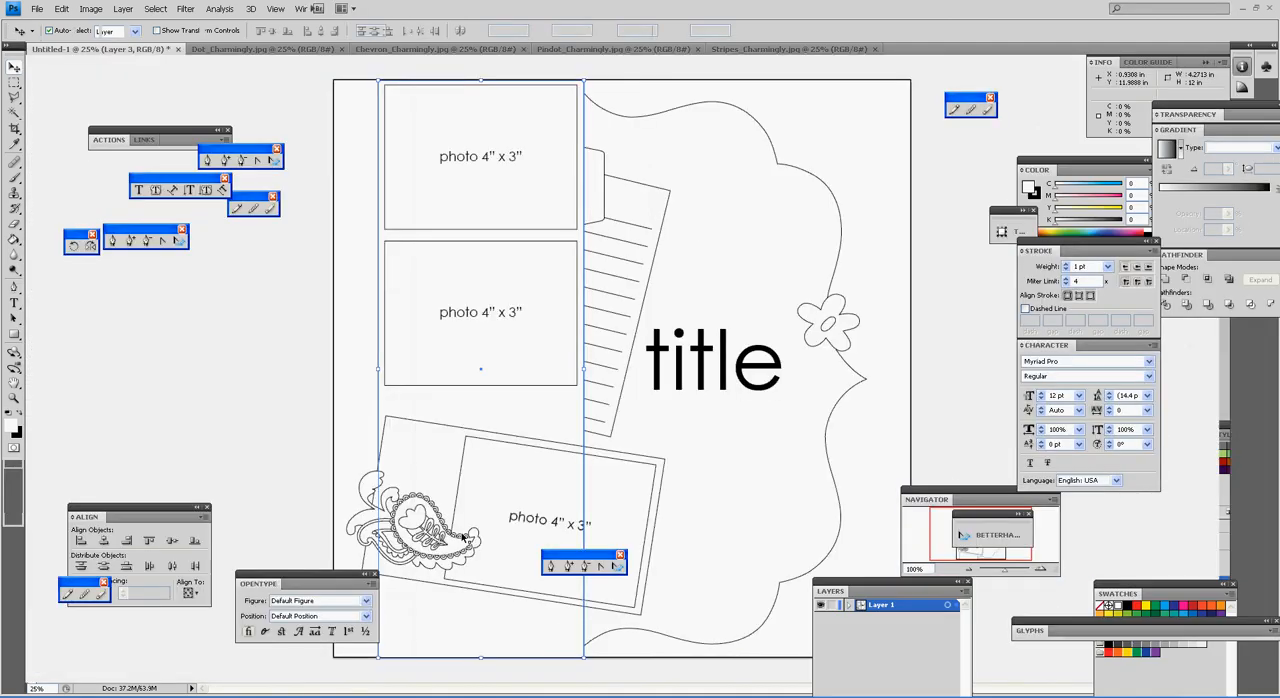
left_click(578, 296)
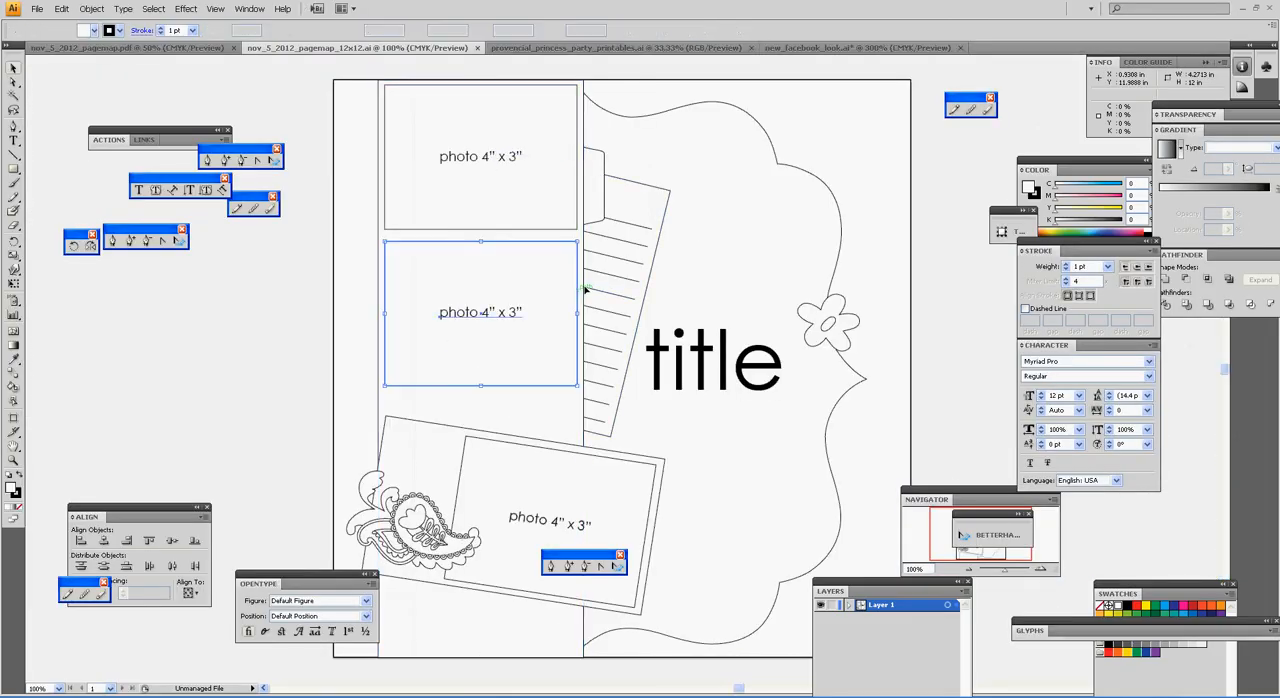
left_click(575, 232, "shift")
left_click(383, 437, "shift")
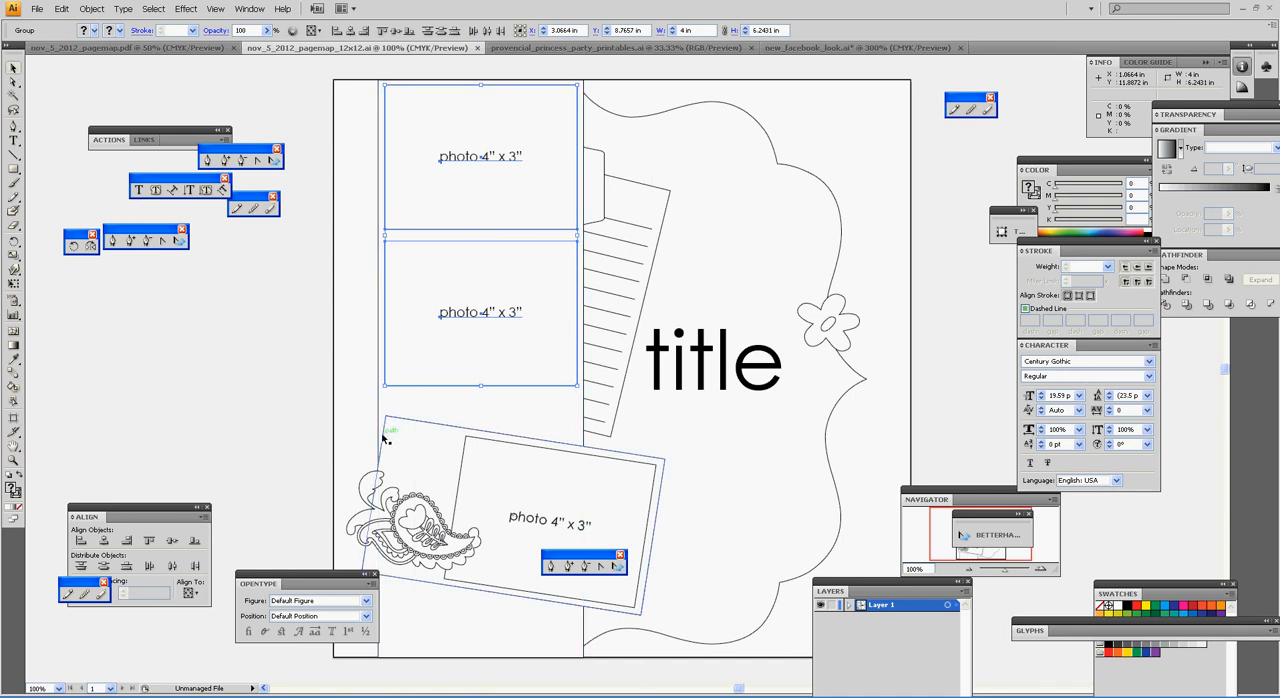
left_click(393, 421, "shift")
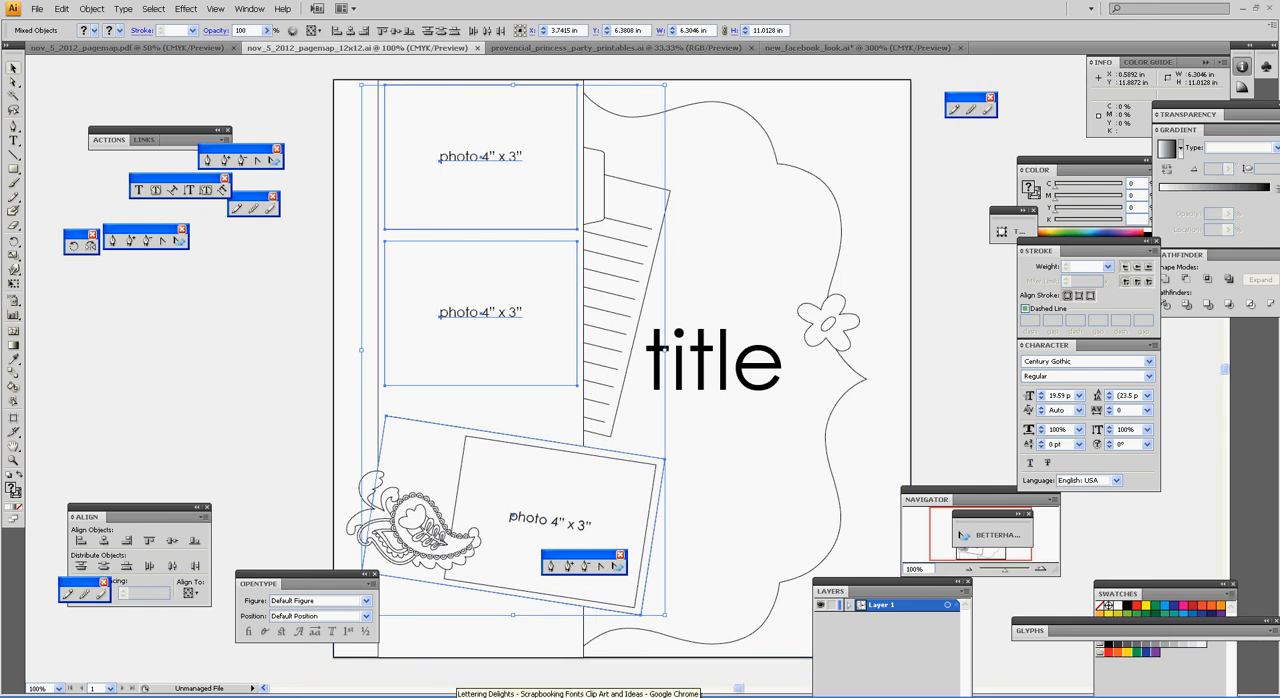
Step: Switch to Photoshop and paste the copied photo frames and tilted rectangle into Untitled-1 as pixels
left_click(650, 697)
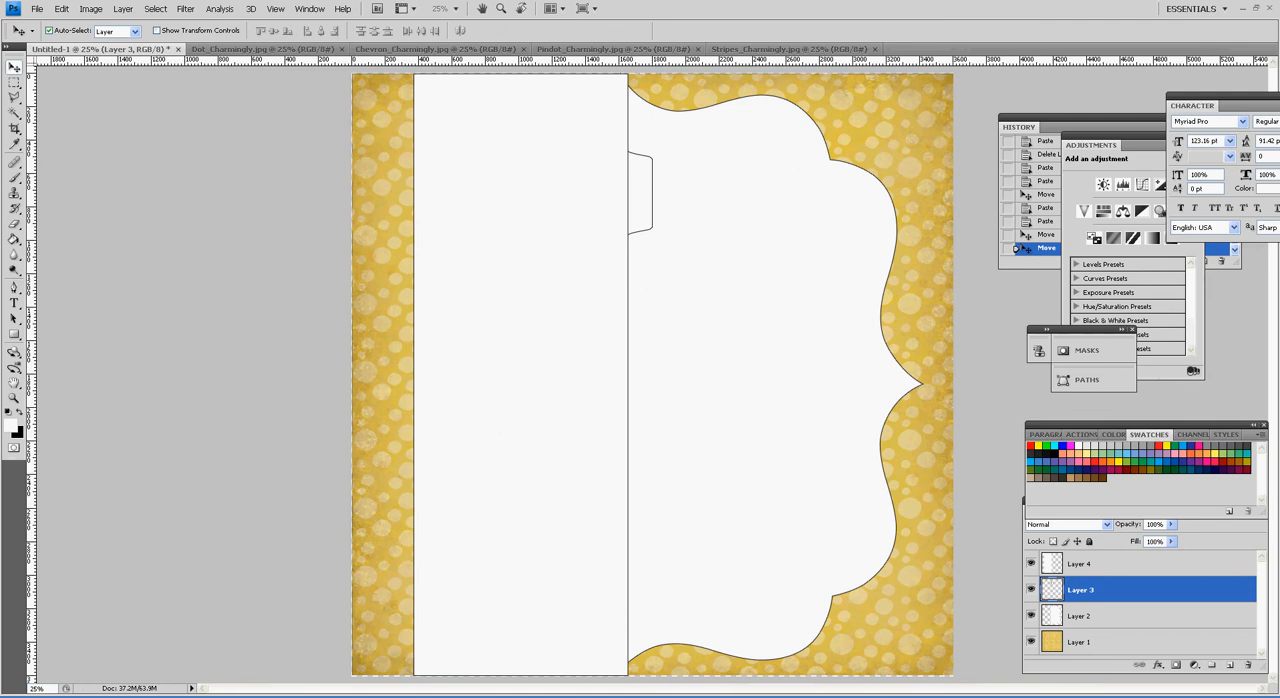
key("ctrl+v")
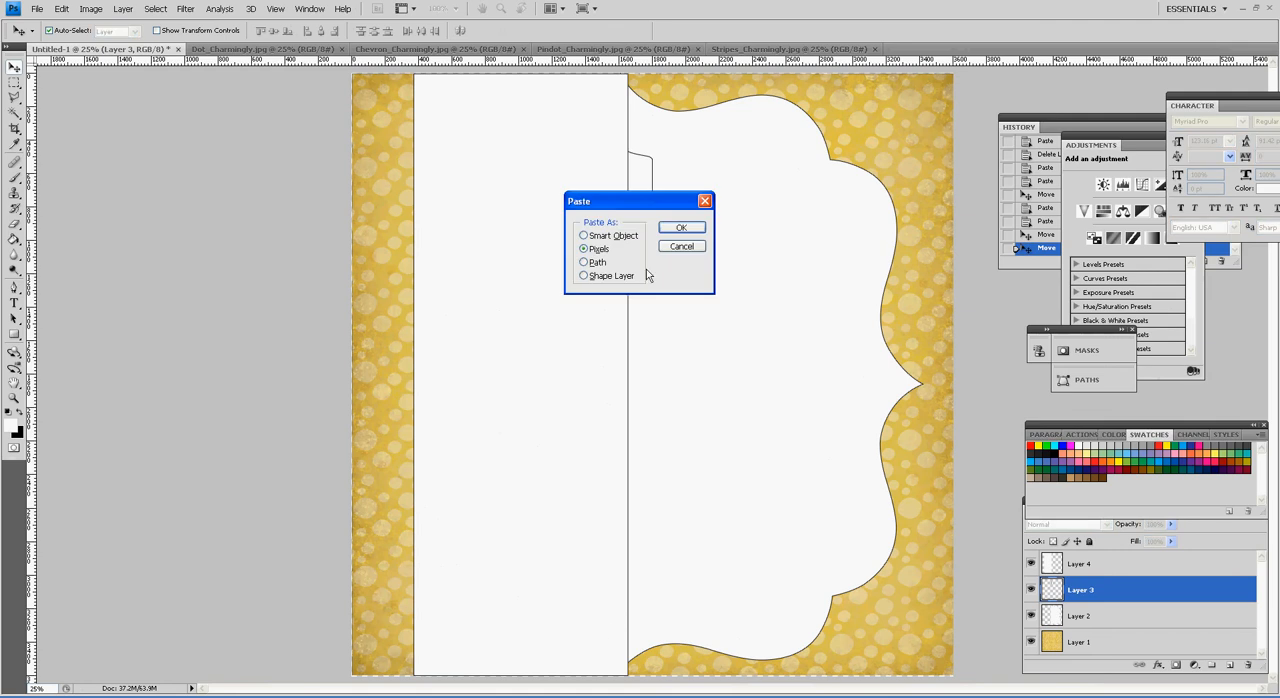
left_click(681, 228)
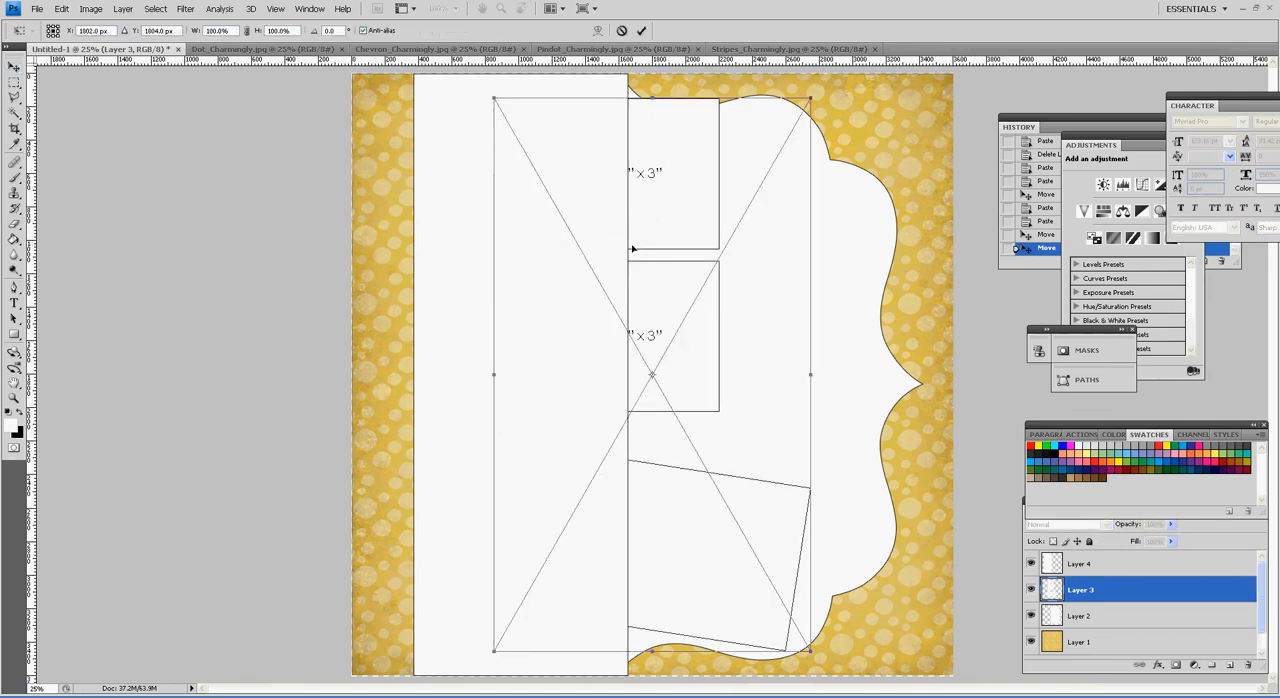
key("Return")
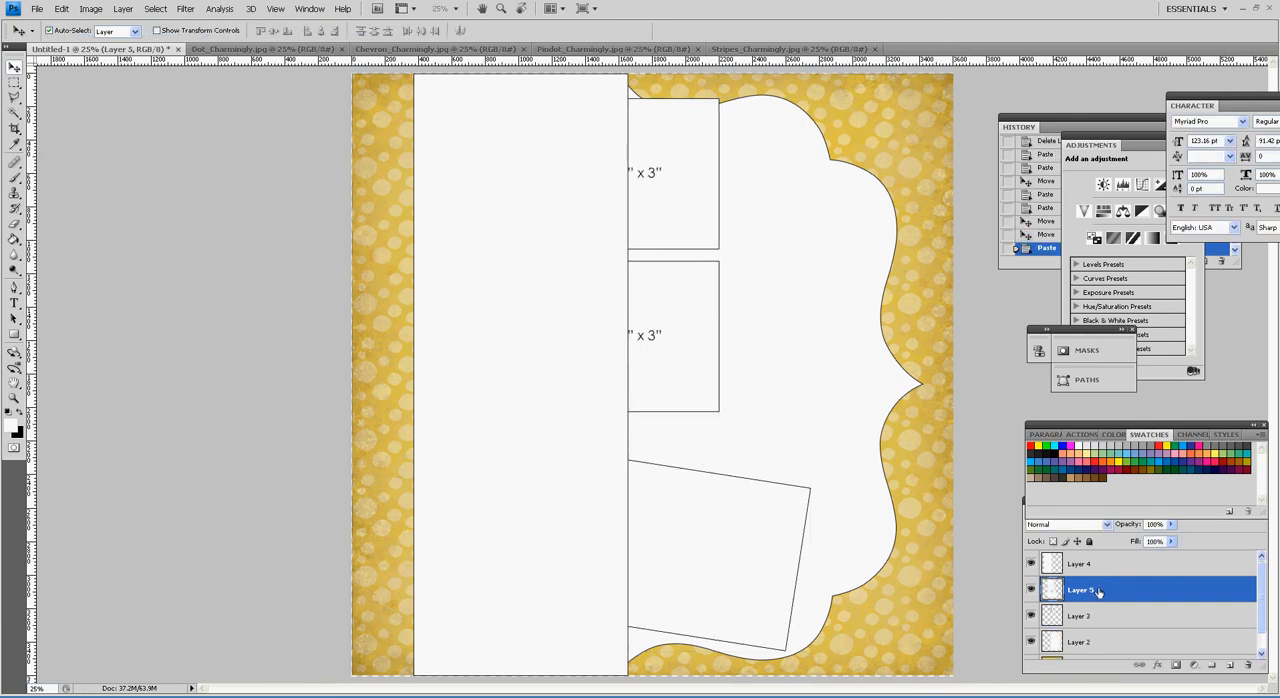
Step: Raise the pasted frames' layer above Layer 4 and position the two upright frames centred within the photo column
mouse_move(1099, 591)
left_mouse_down()
mouse_move(1105, 566)
mouse_move(1116, 575)
left_mouse_up()
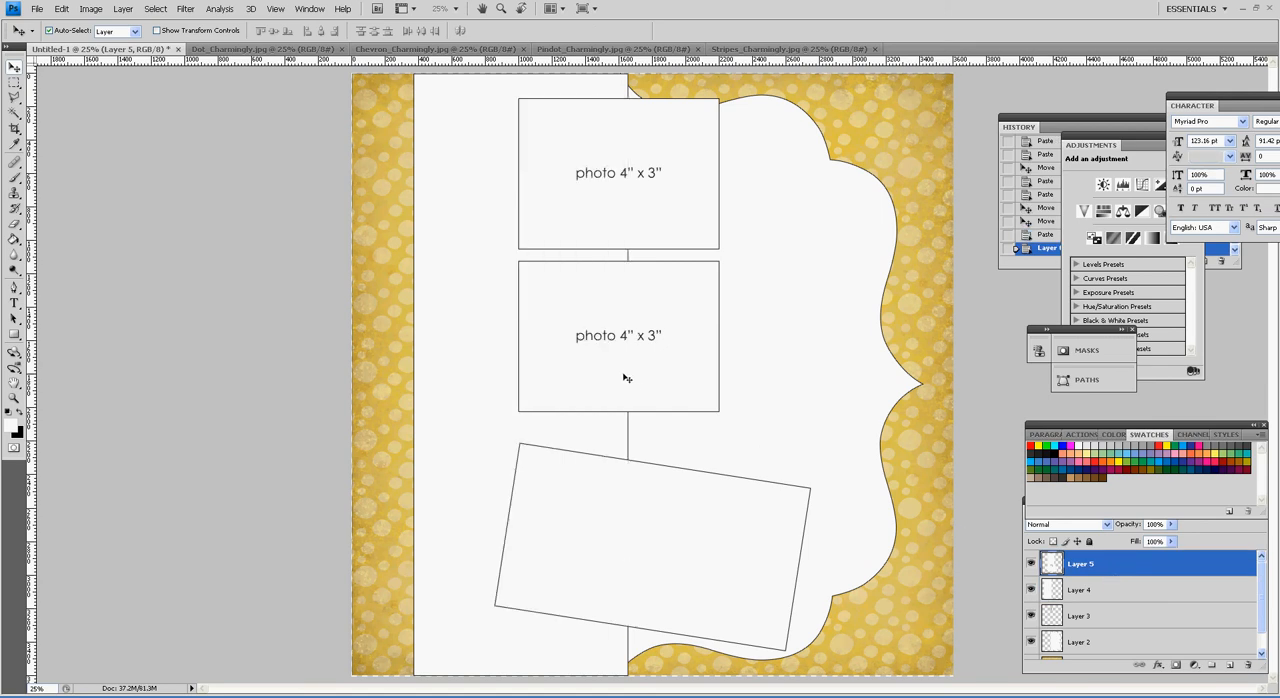
left_click_drag(641, 330, 561, 311)
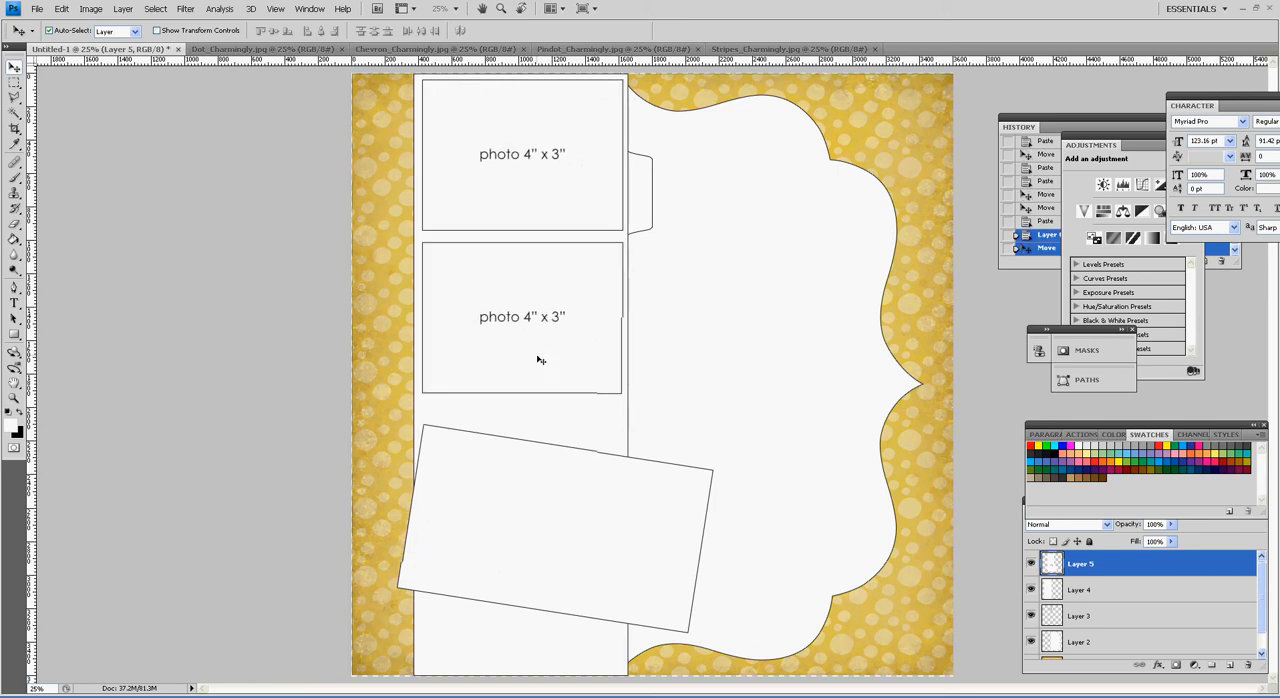
left_click_drag(541, 359, 547, 357)
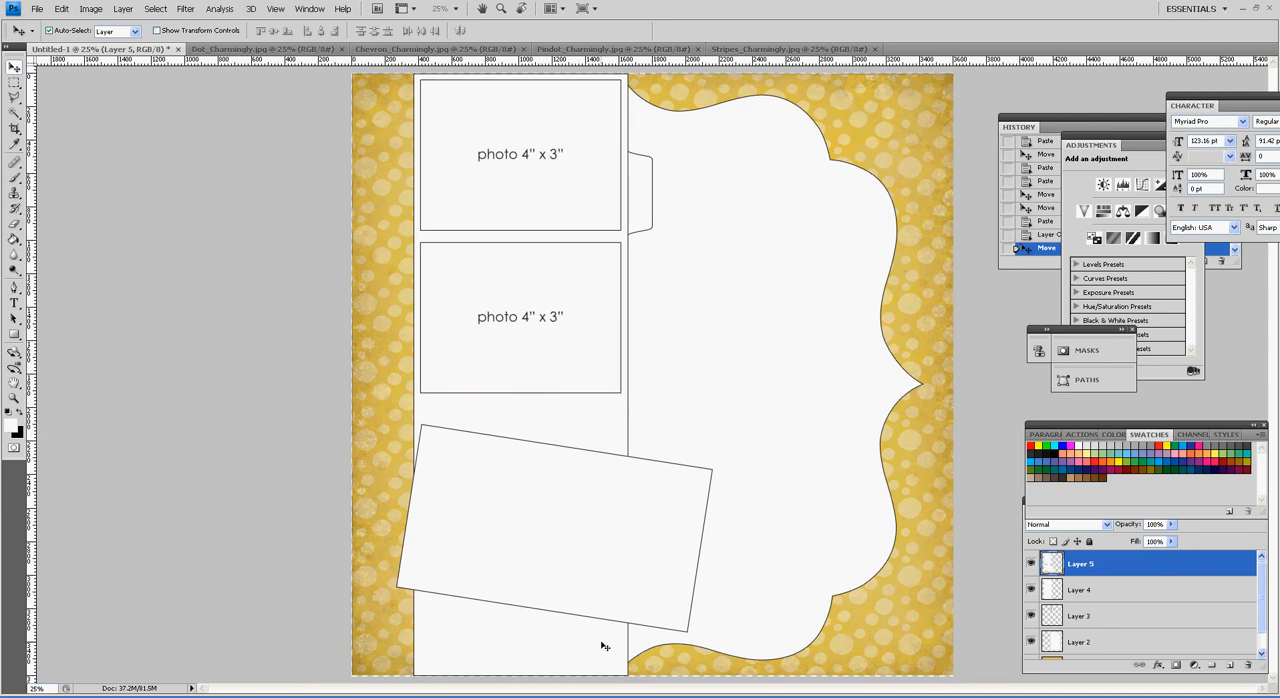
Step: Copy the tilted photo frame from Illustrator into Untitled-1 in Photoshop as a smart object and place it inside the large tilted rectangle
key("alt+Tab")
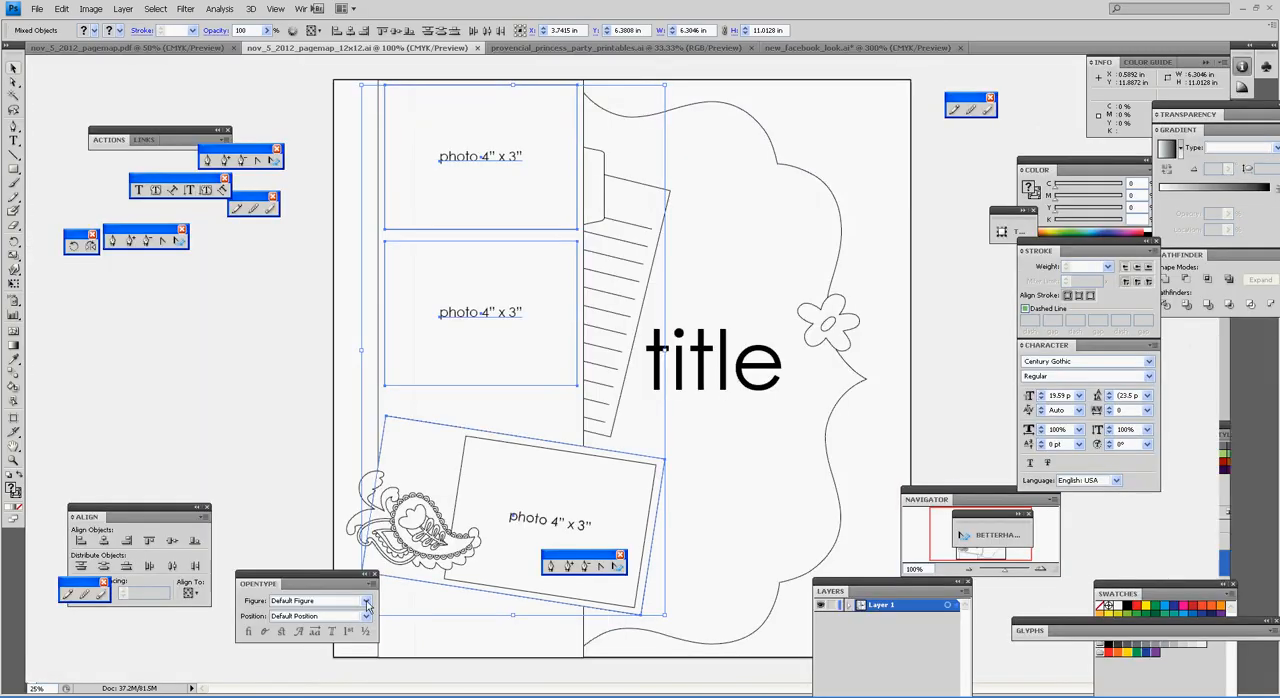
left_click(466, 482)
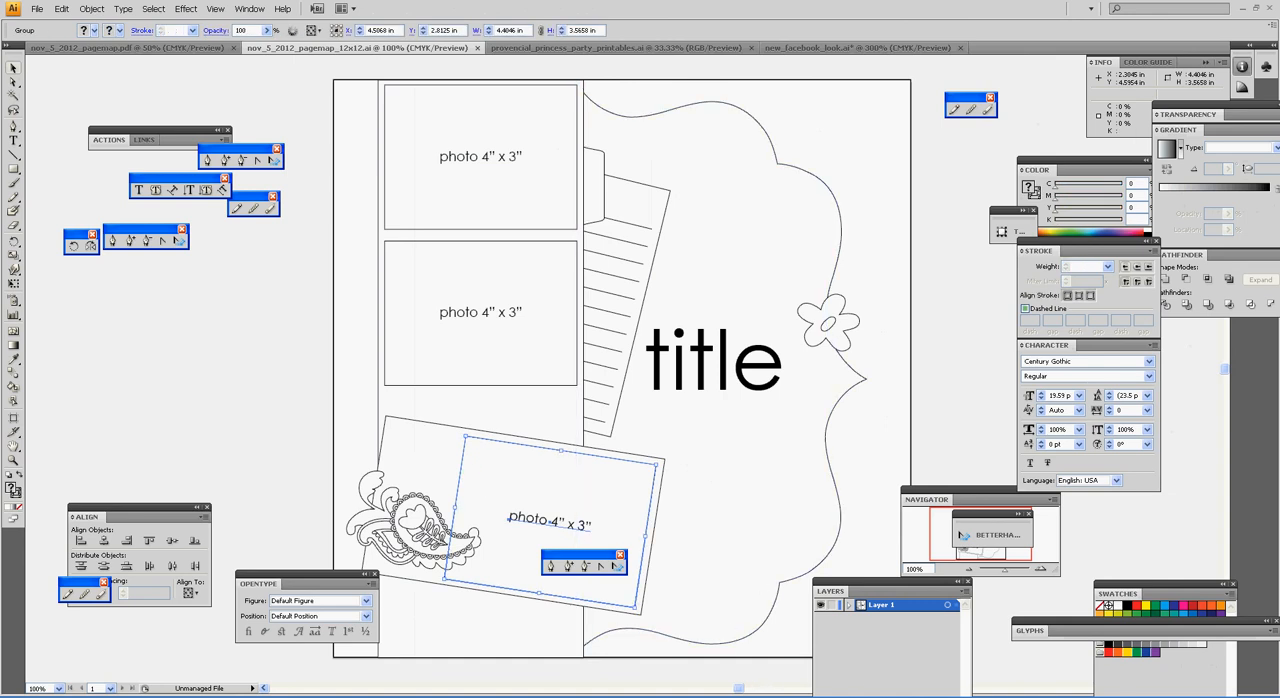
key("alt+Tab")
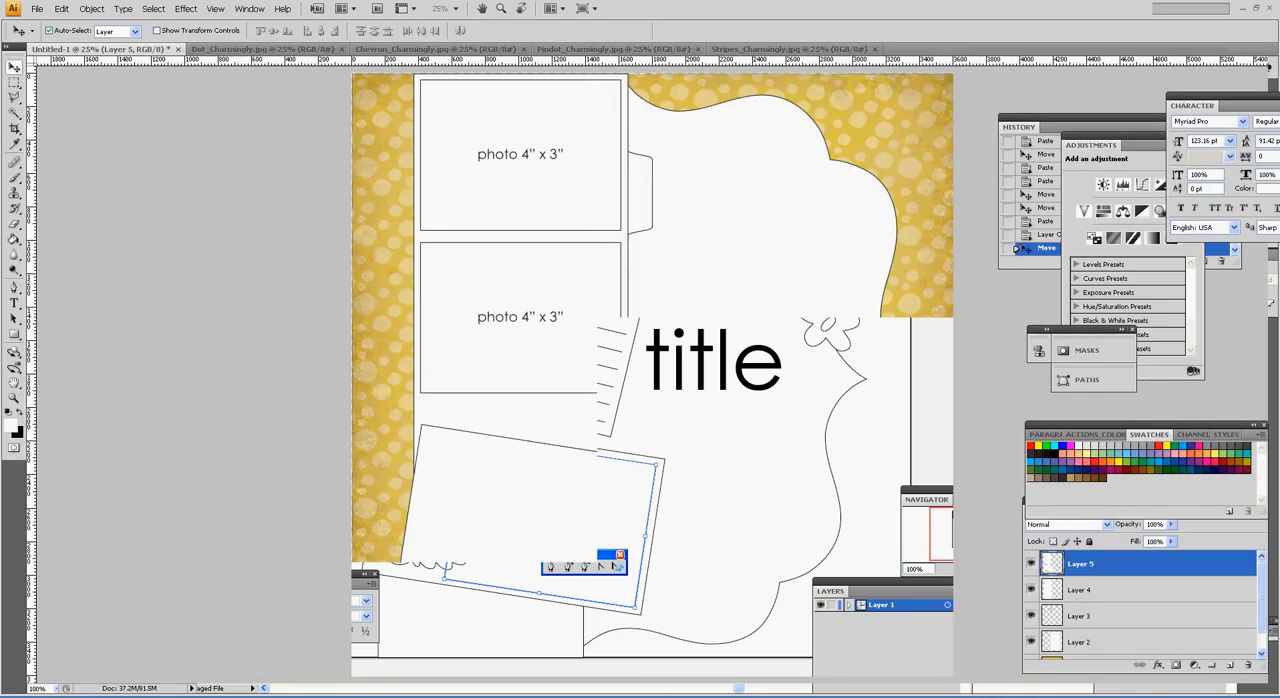
key("ctrl+v")
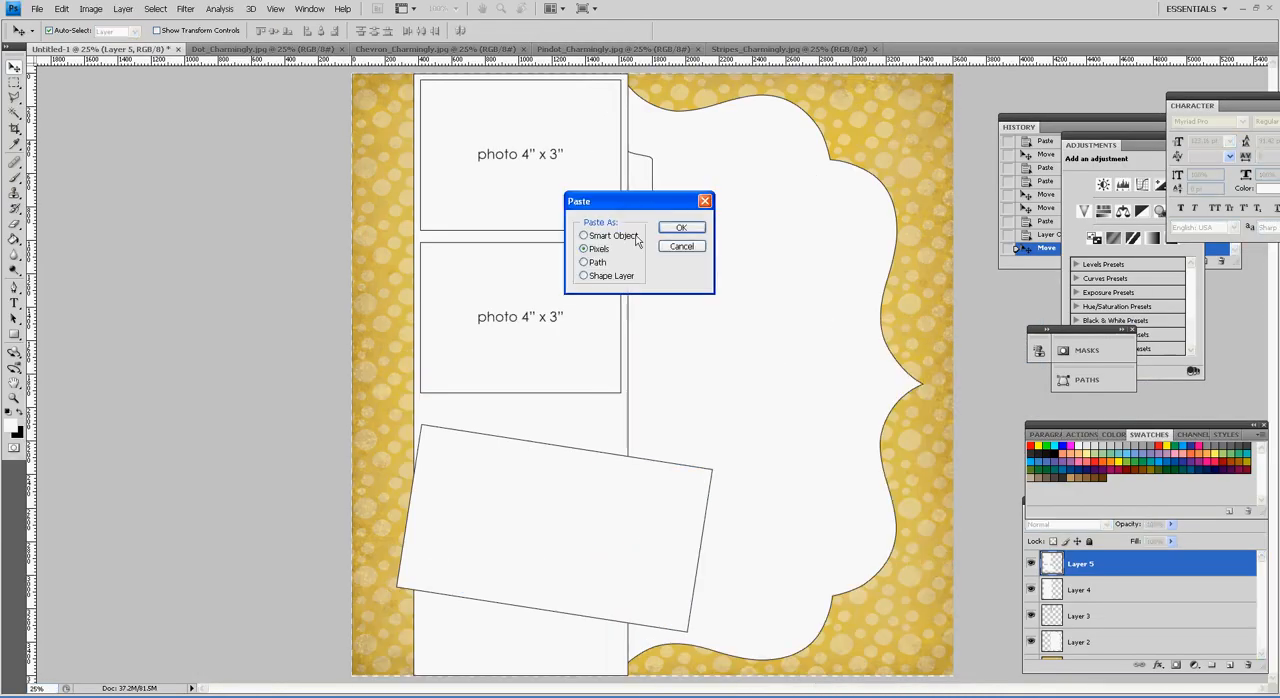
left_click(690, 231)
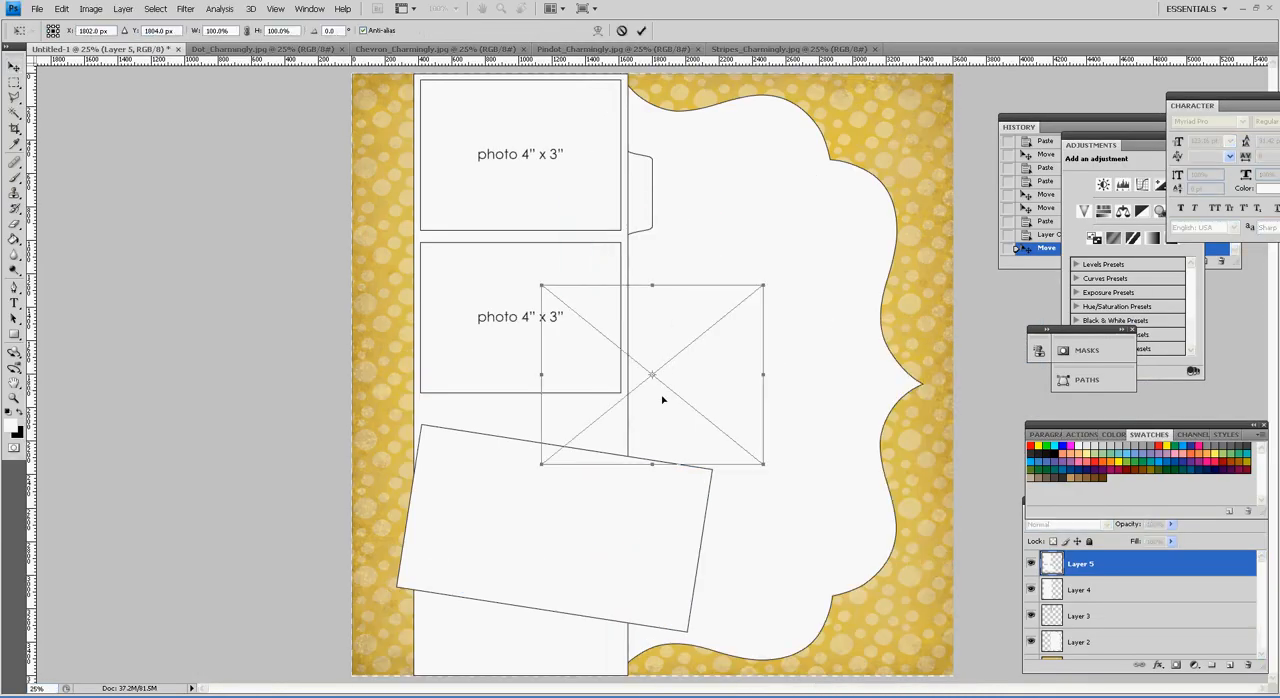
key("Return")
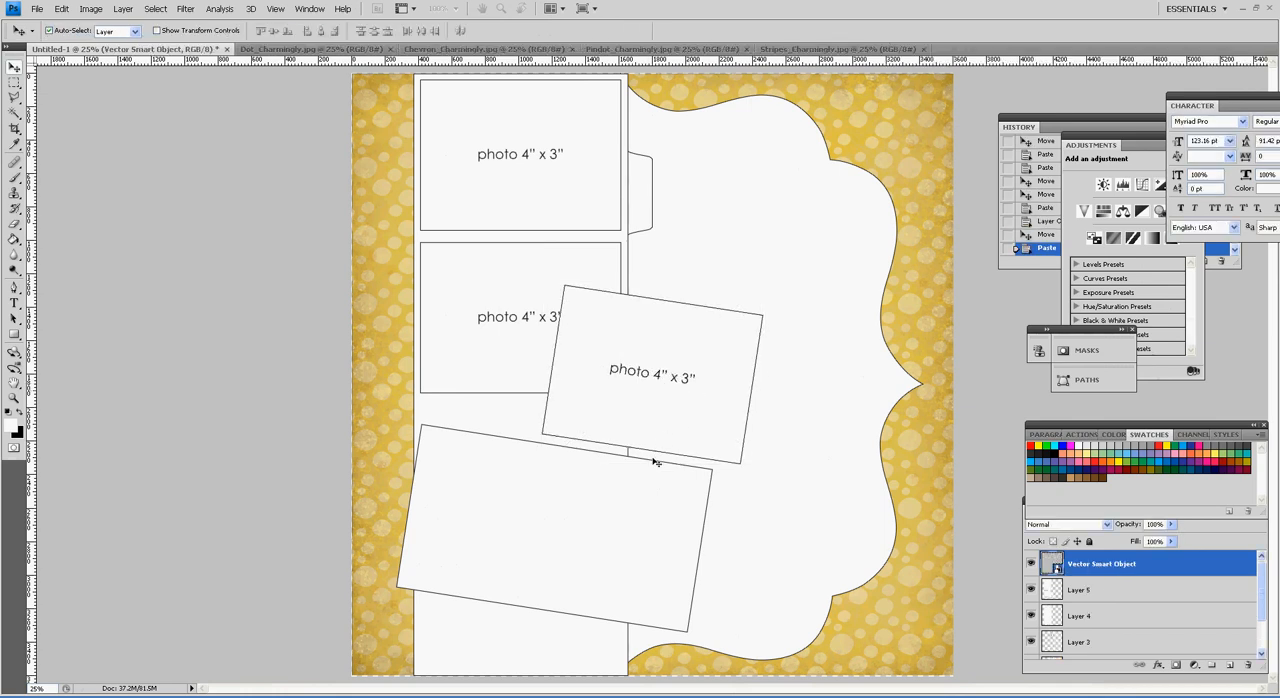
left_click_drag(642, 481, 637, 546)
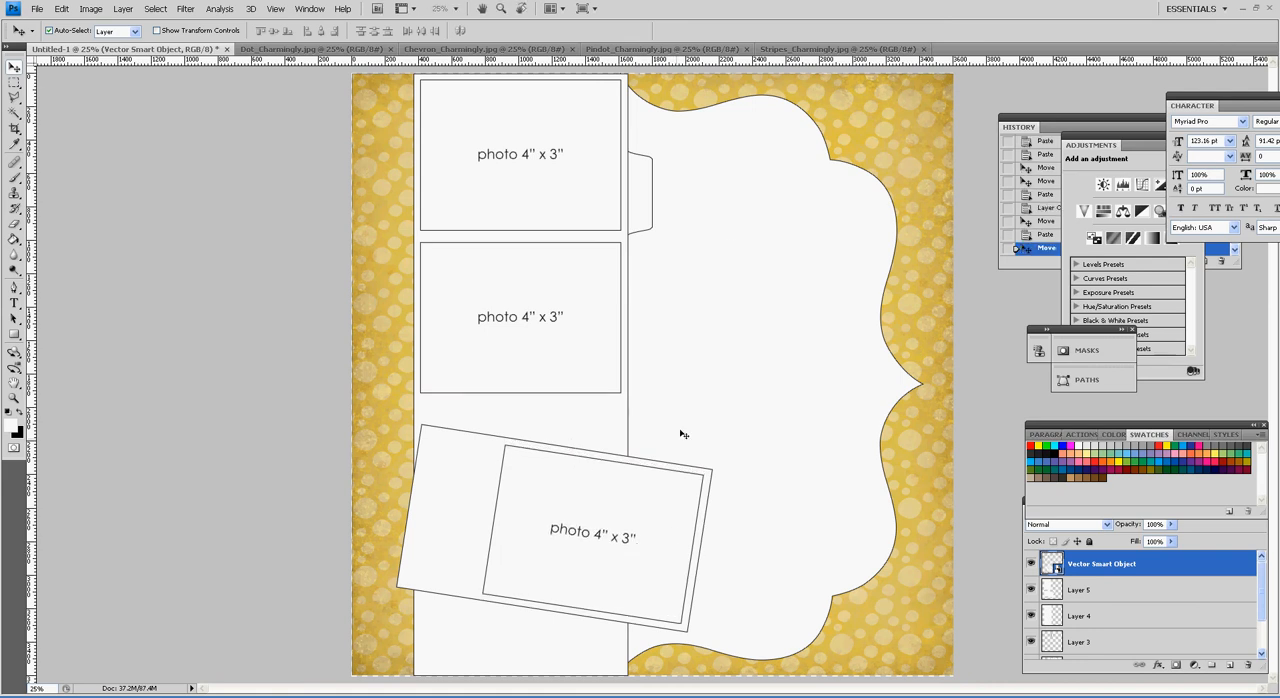
Step: Copy the whole Chevron_Charmingly.jpg paper into Untitled-1 directly above the scalloped shape and clip it to that shape with a clipping mask
left_click(463, 49)
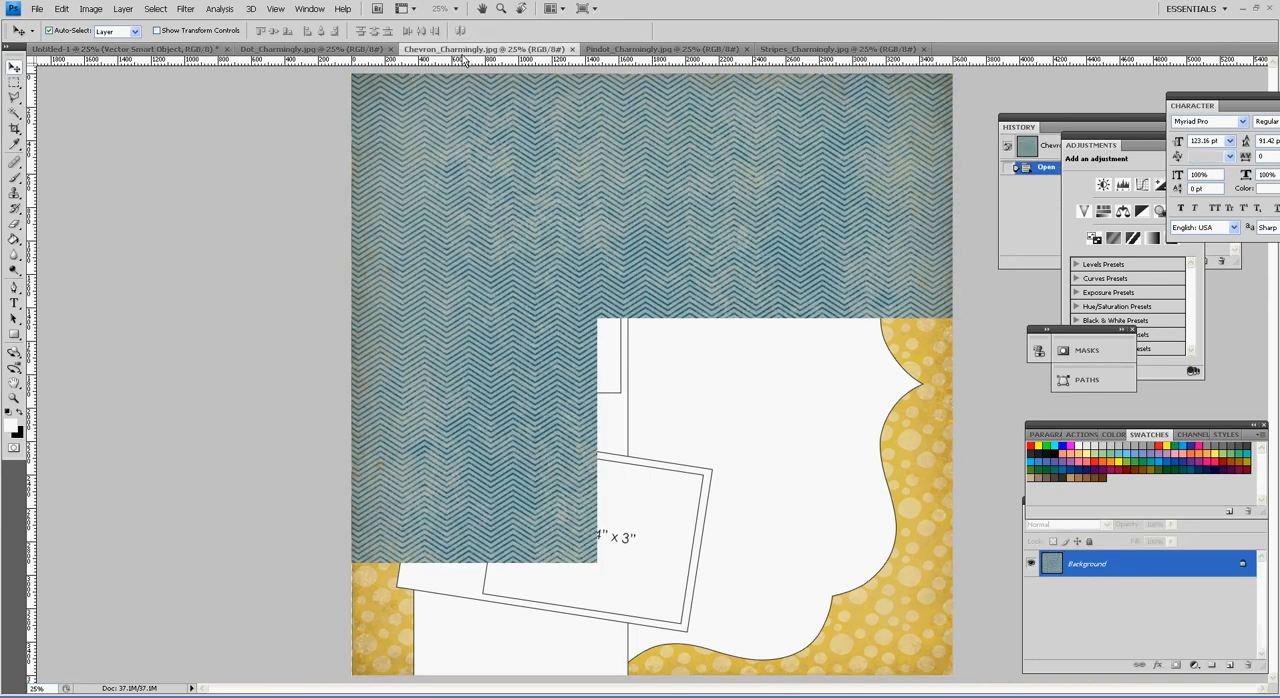
key("ctrl+a")
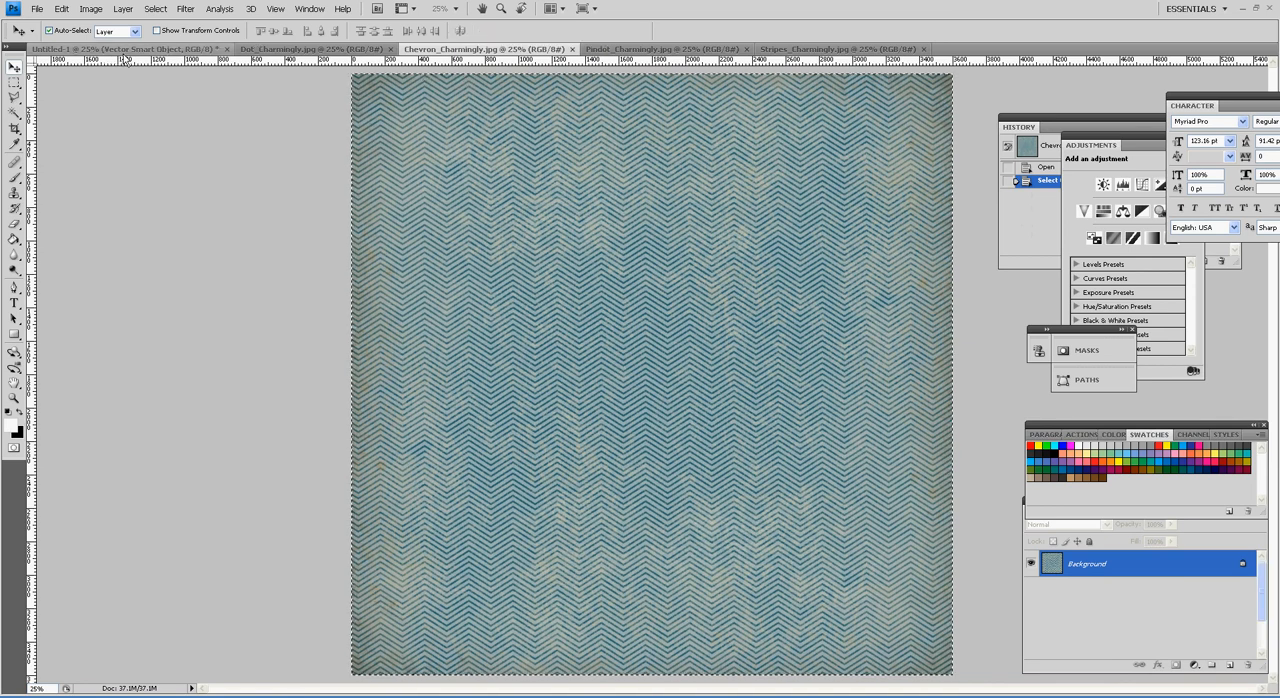
left_click(126, 49)
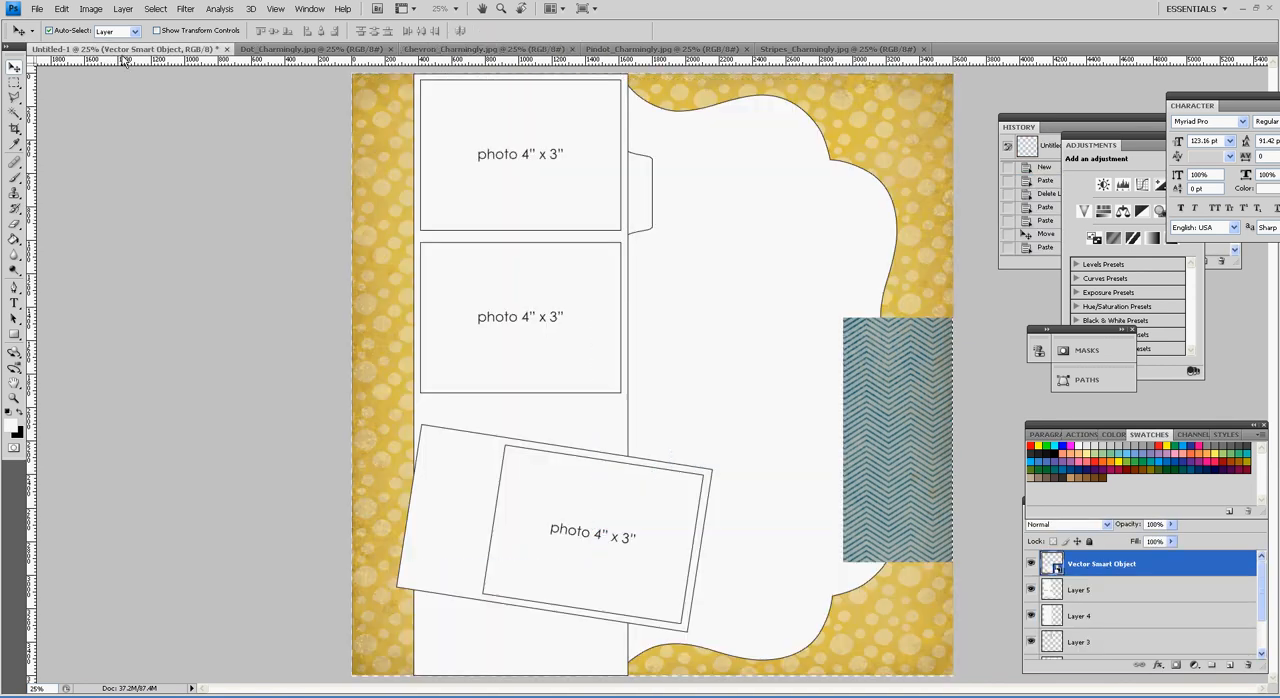
left_click(810, 444)
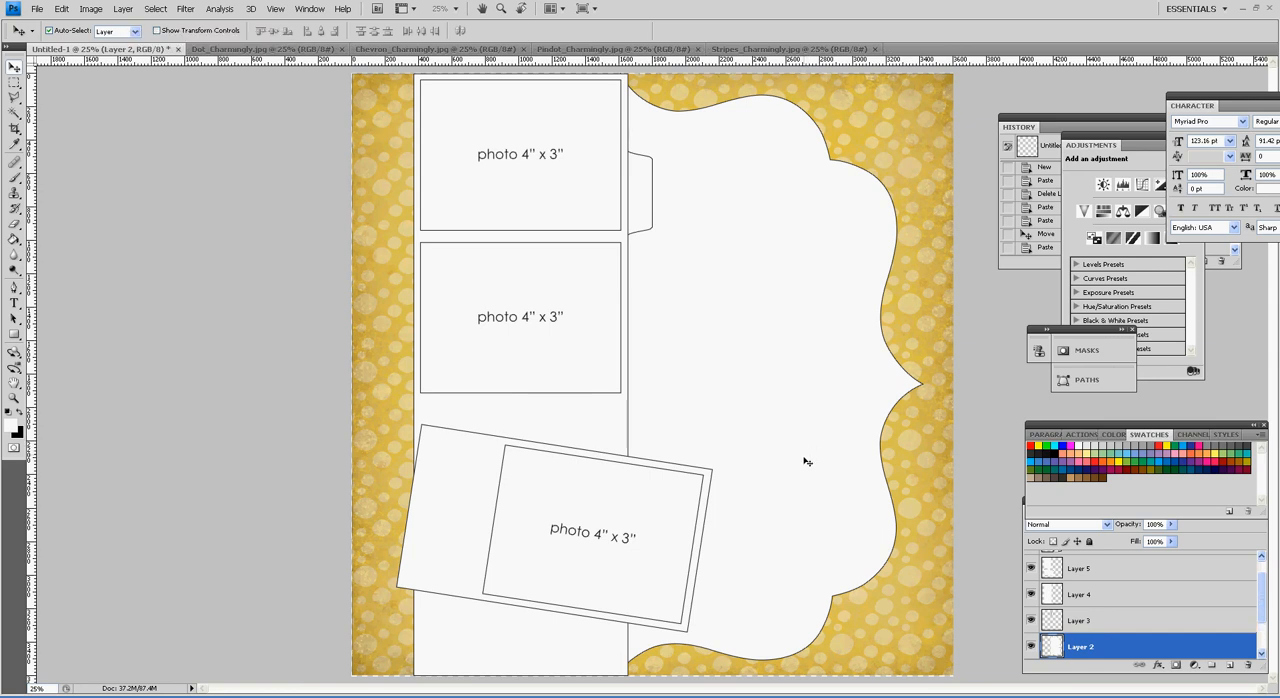
key("ctrl+v")
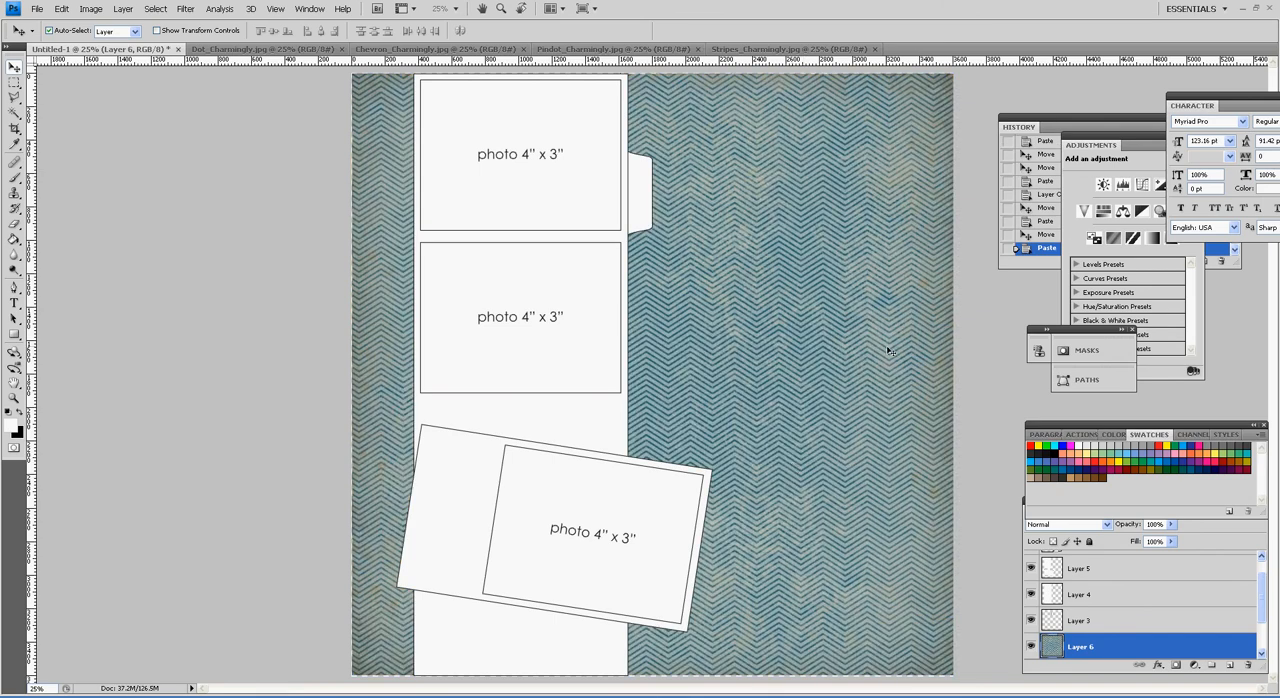
right_click(1235, 653)
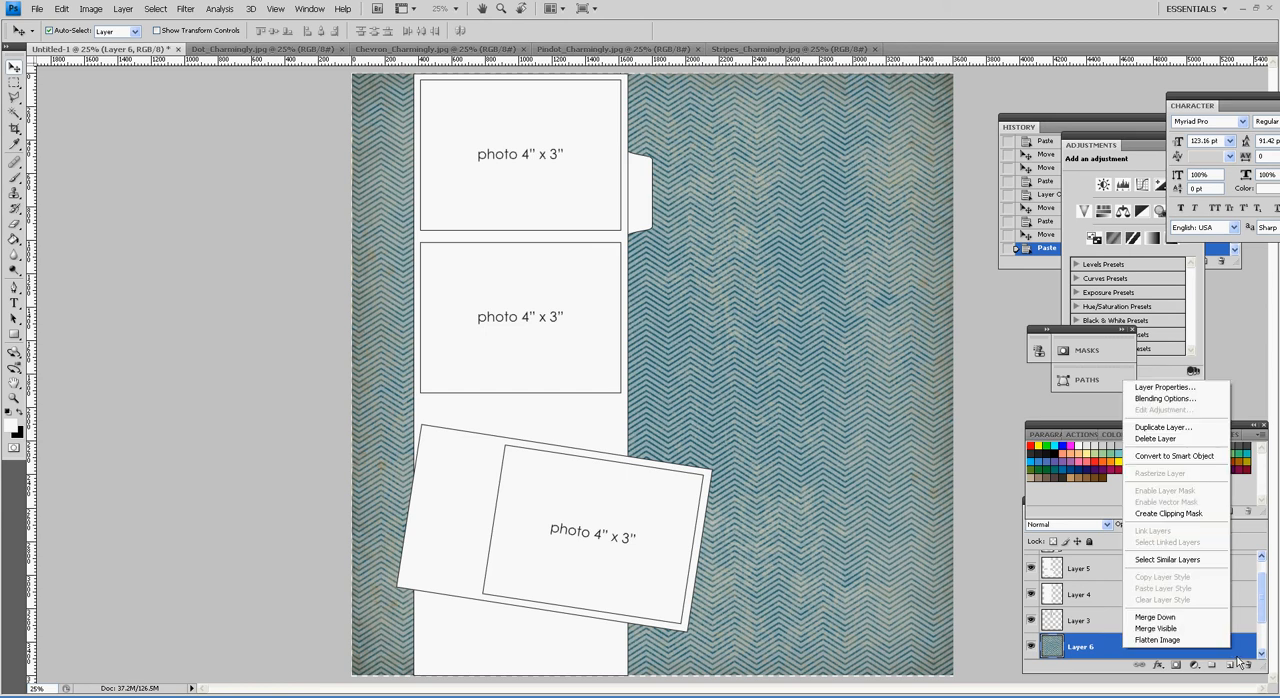
left_click(1198, 516)
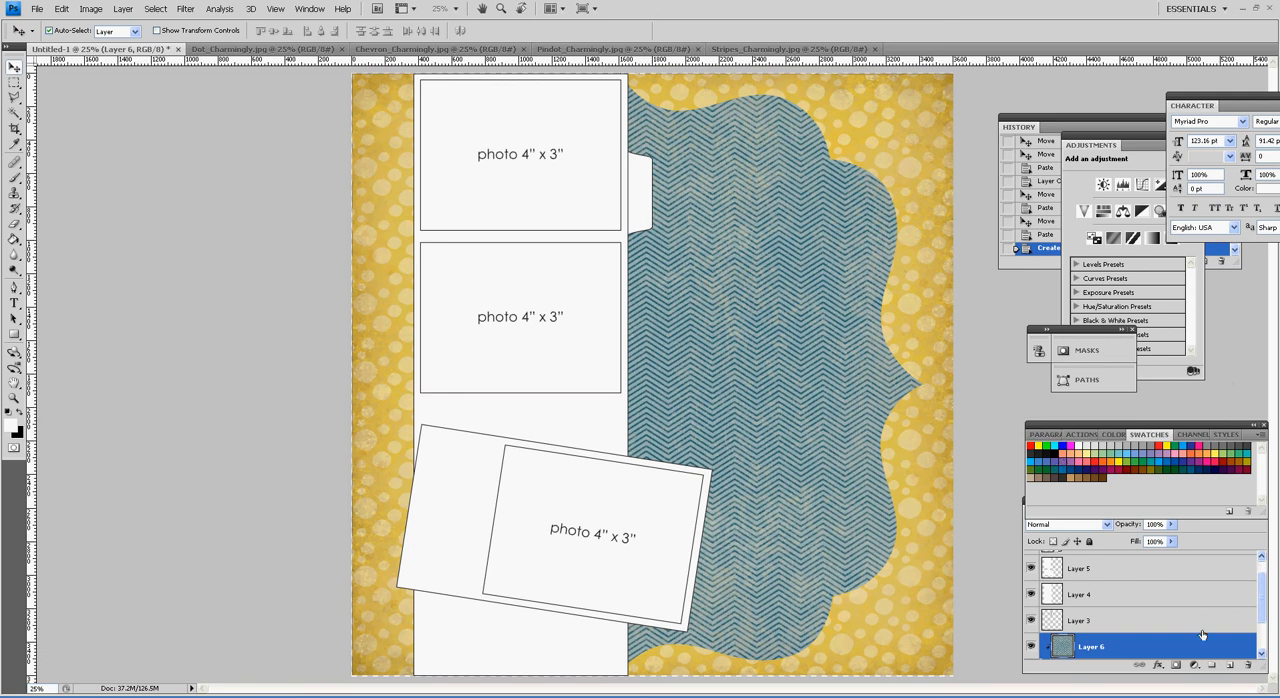
Step: Add a drop shadow layer style to the scalloped shape on Layer 2
scroll(1204, 645, "down", 2)
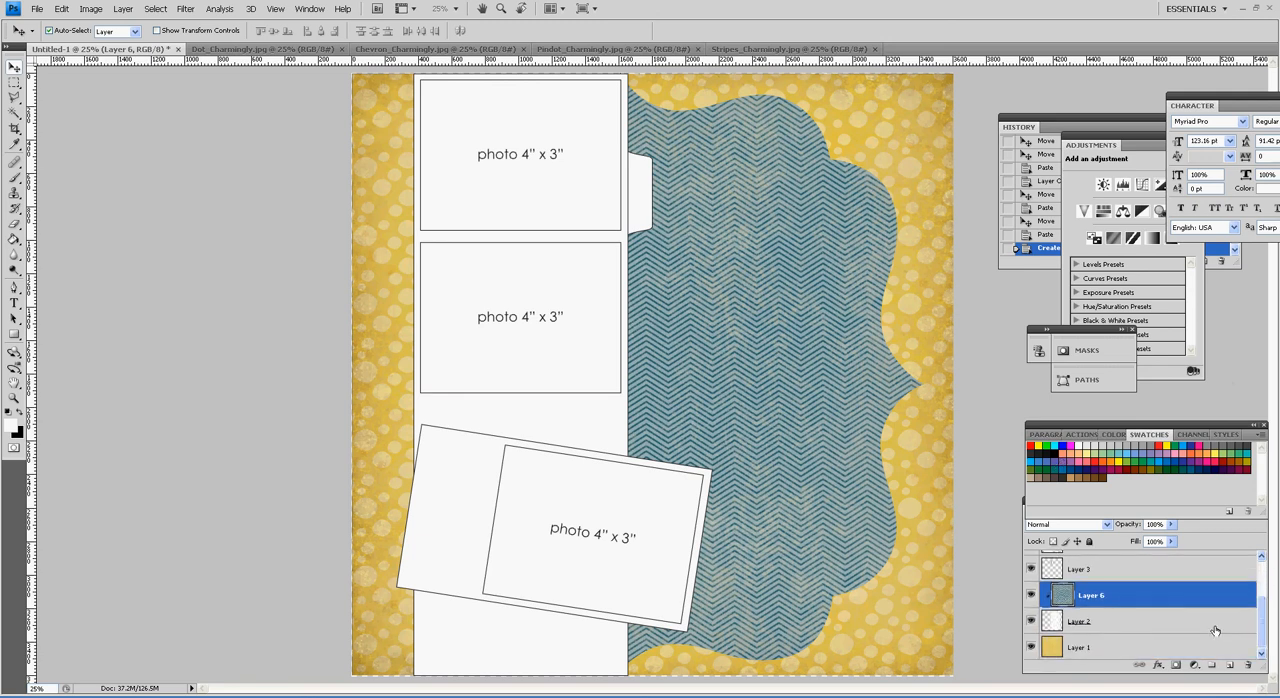
left_click(1146, 620)
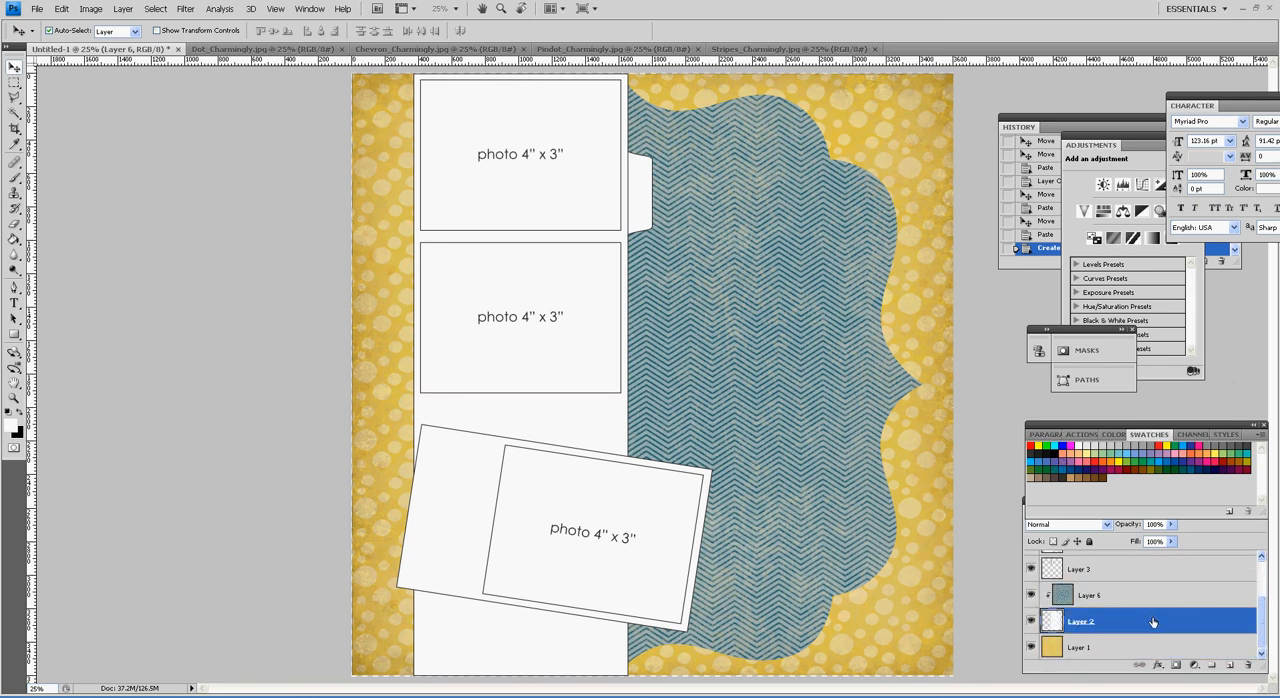
double_click(1150, 622)
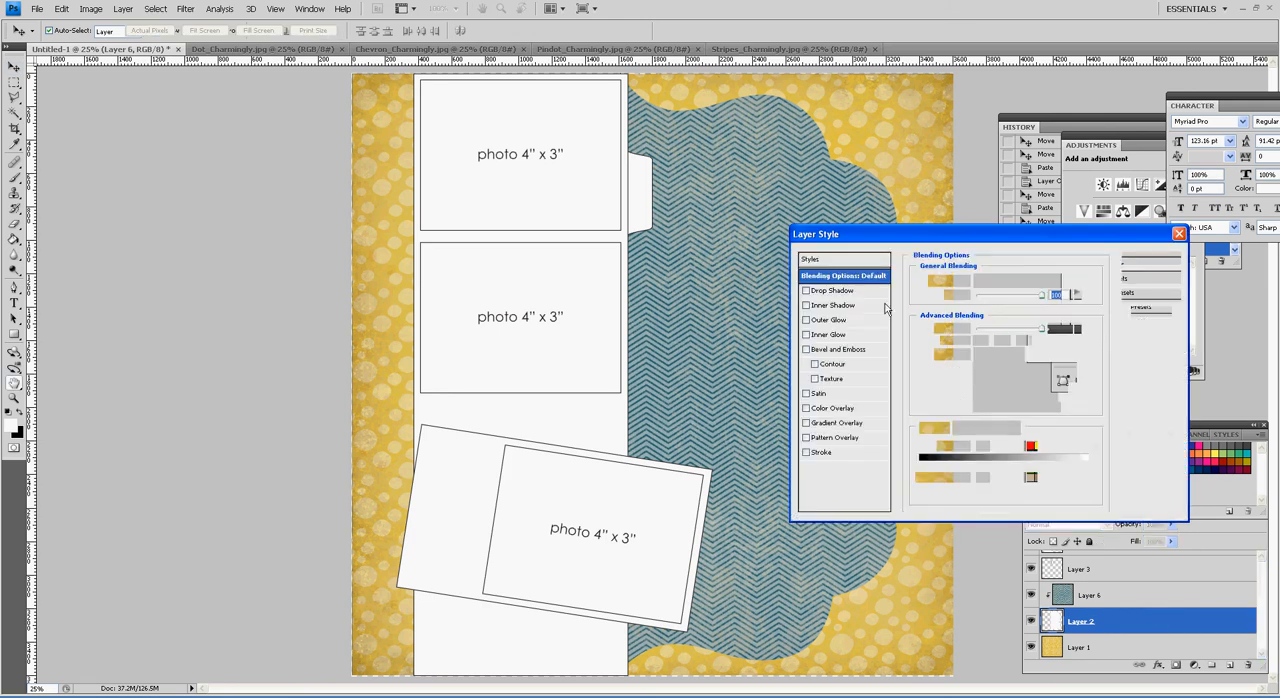
left_click(840, 291)
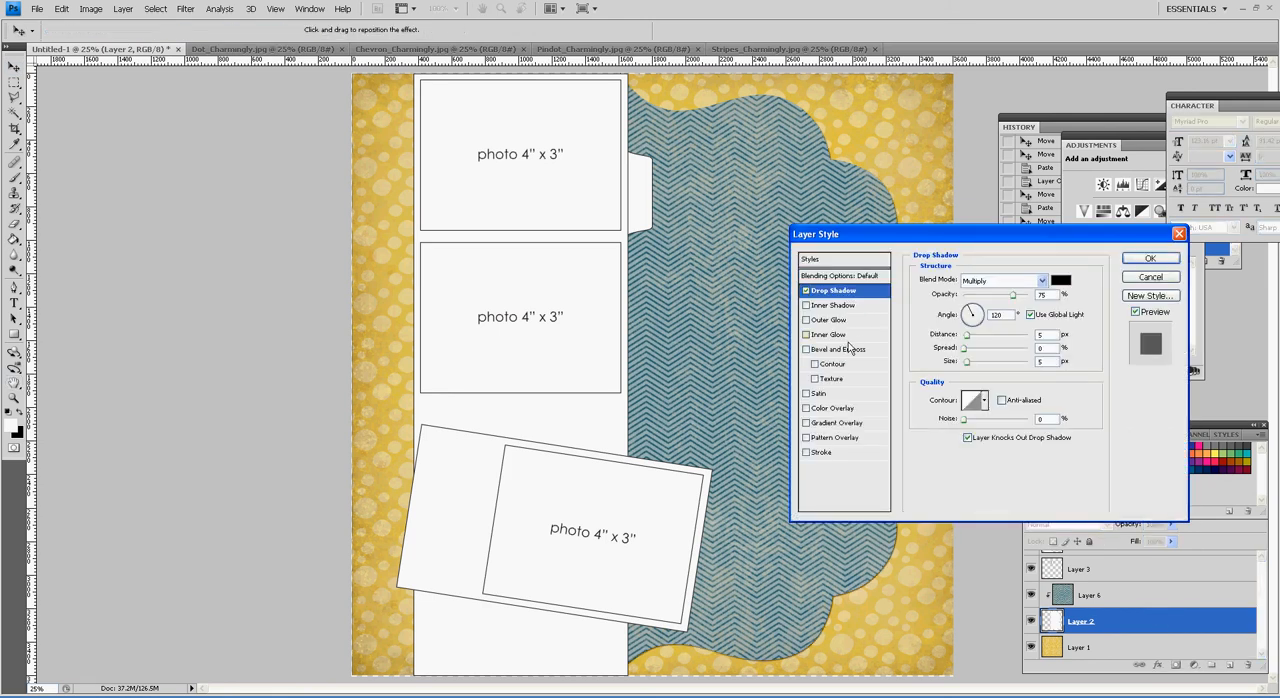
Step: Add an inner glow to the scalloped shape with the Normal blend mode and a black glow colour
left_click(828, 334)
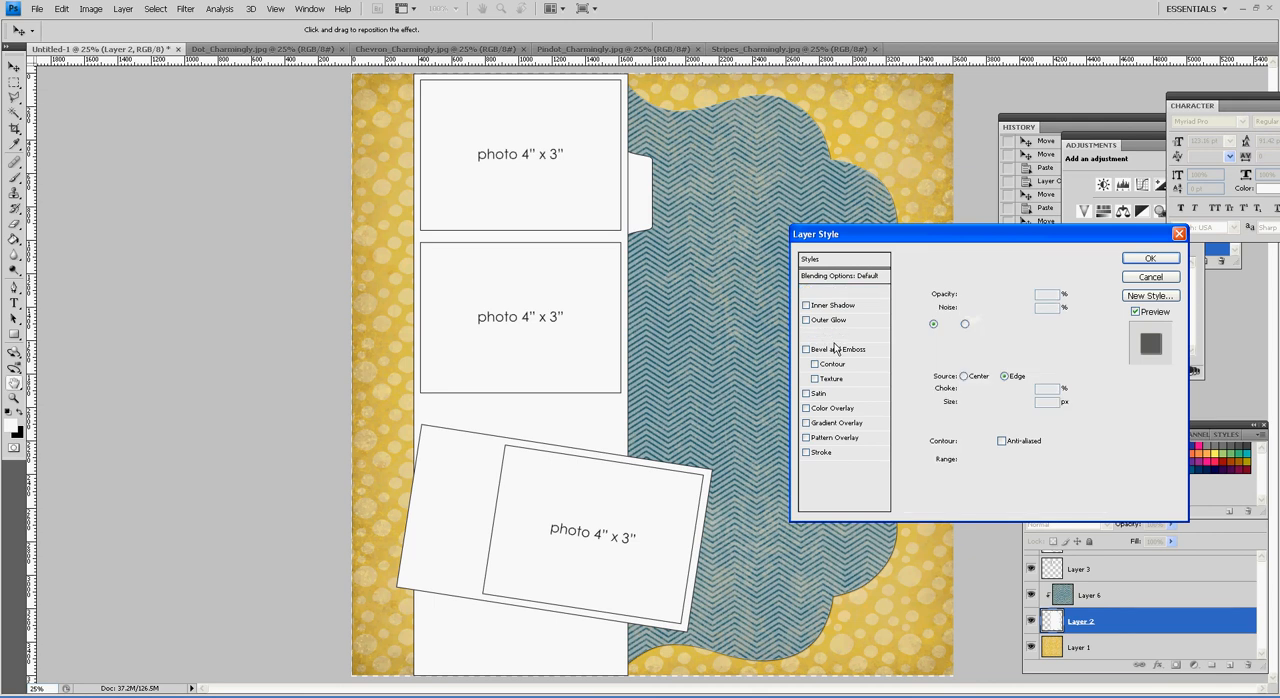
left_click(1040, 280)
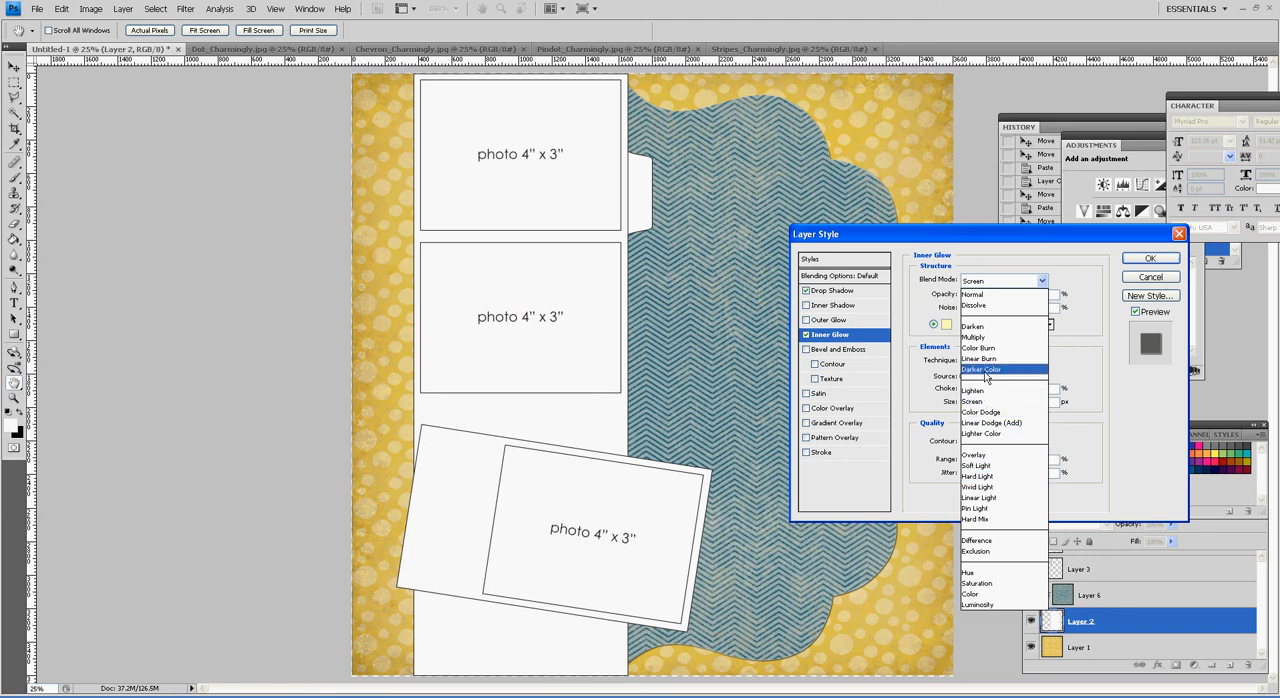
left_click(1000, 294)
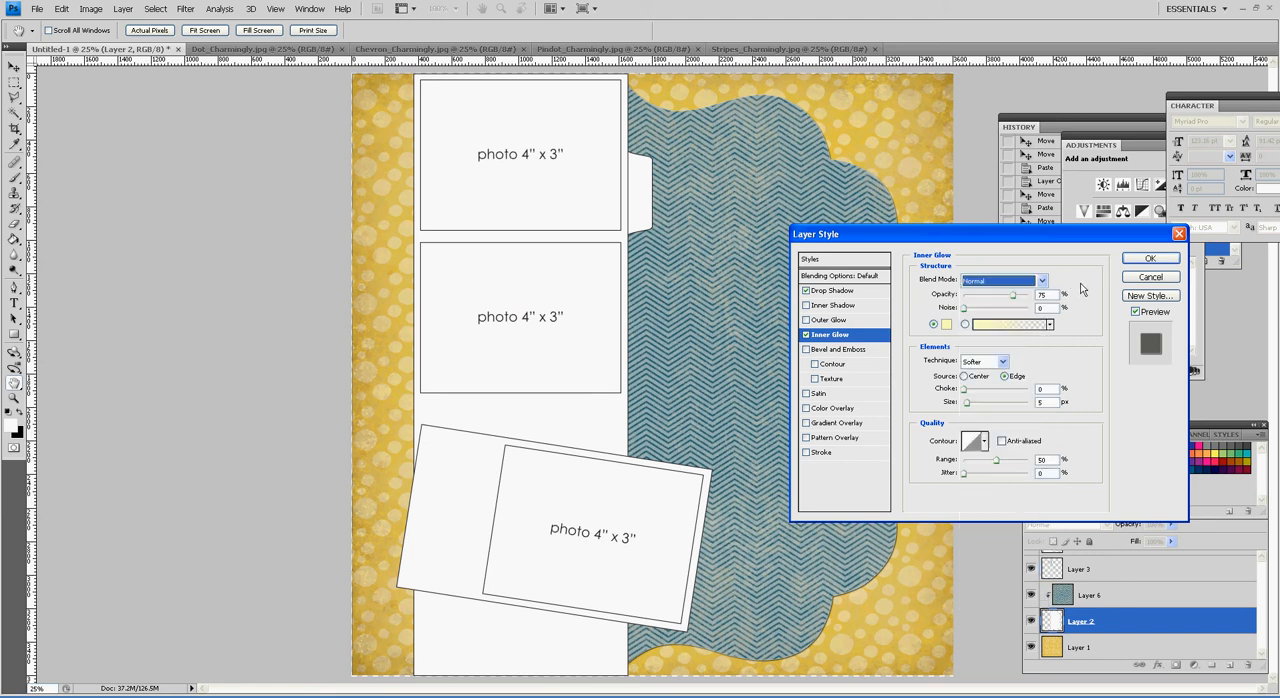
left_click(946, 324)
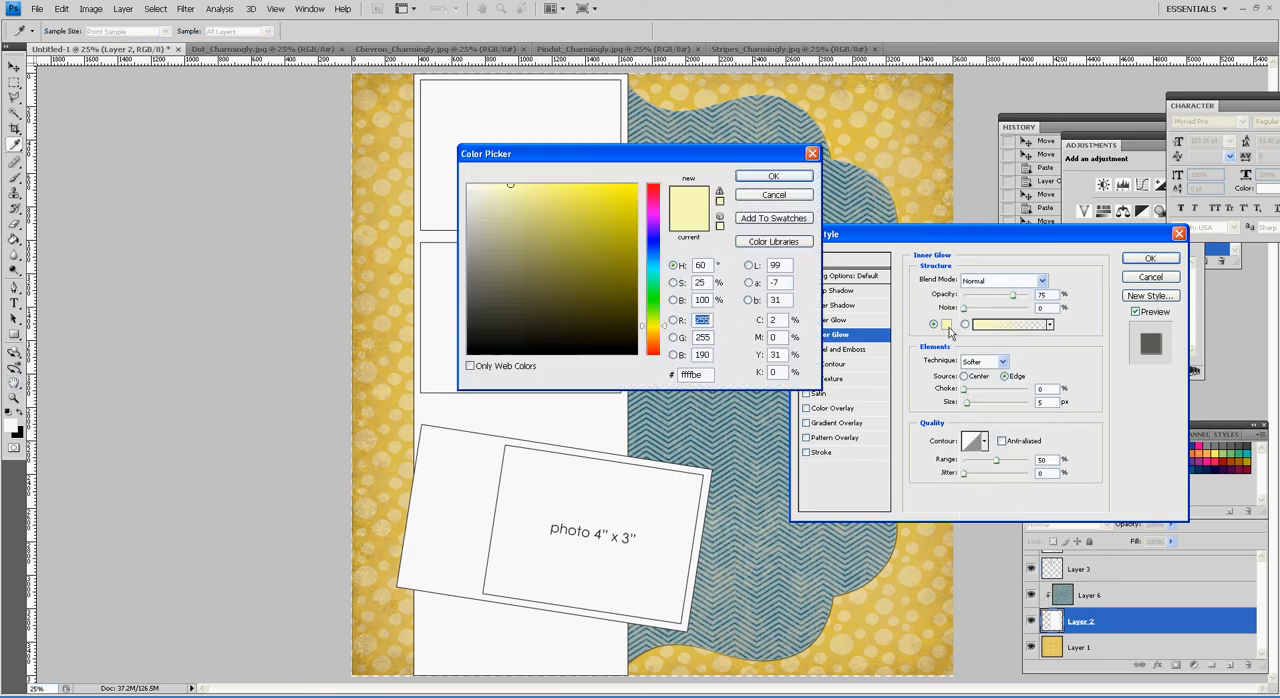
left_click(634, 352)
left_click(773, 176)
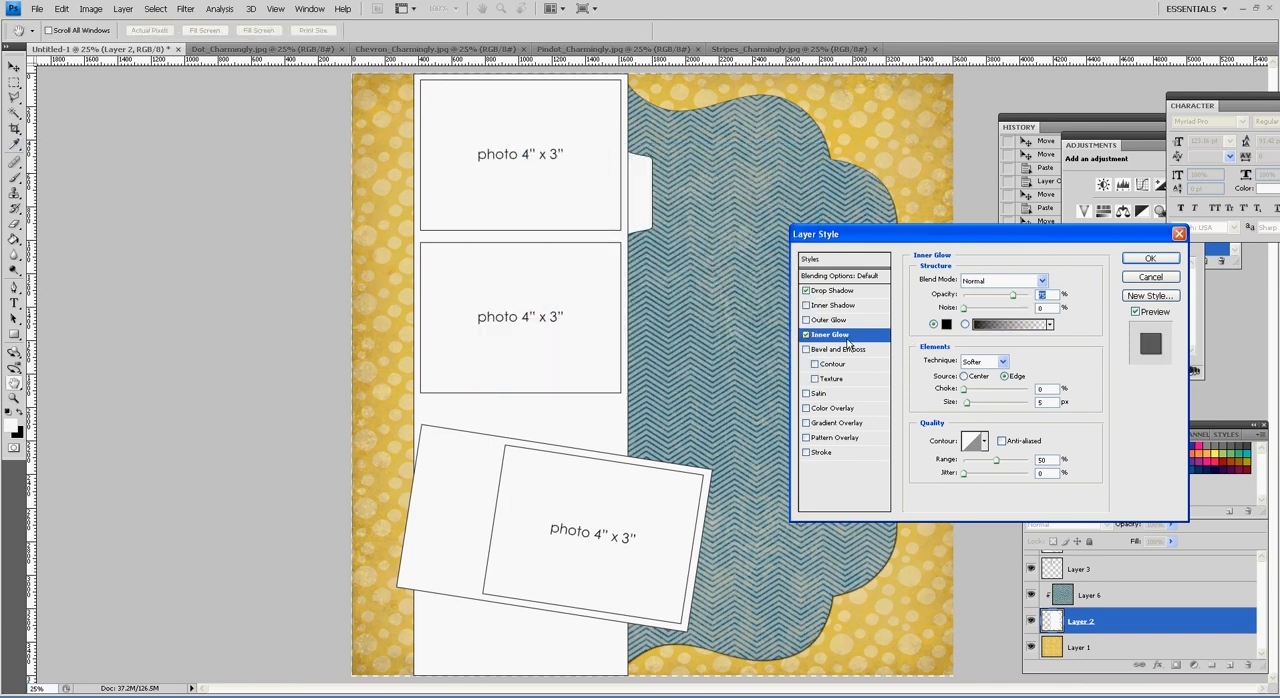
Step: Set the scalloped shape's inner glow to 13% choke, enlarge its size, lower its opacity and apply the style
left_click_drag(975, 406, 987, 413)
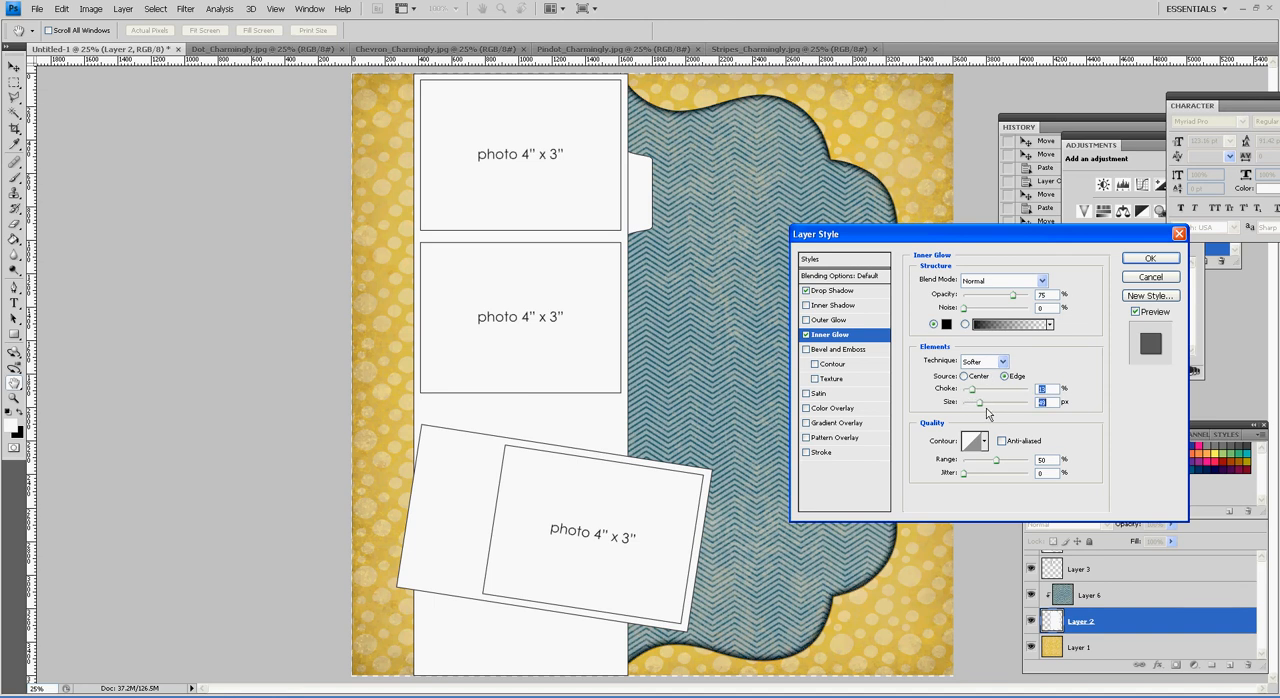
left_click_drag(1018, 302, 1004, 309)
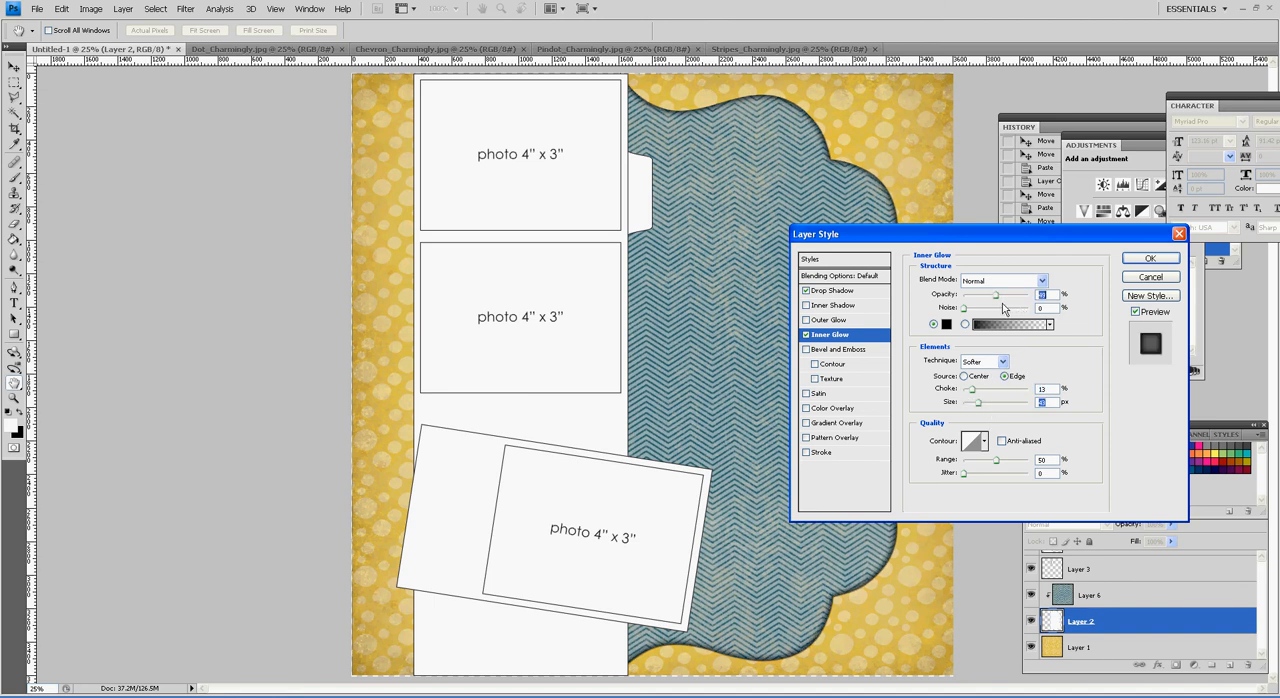
key("Return")
key("v")
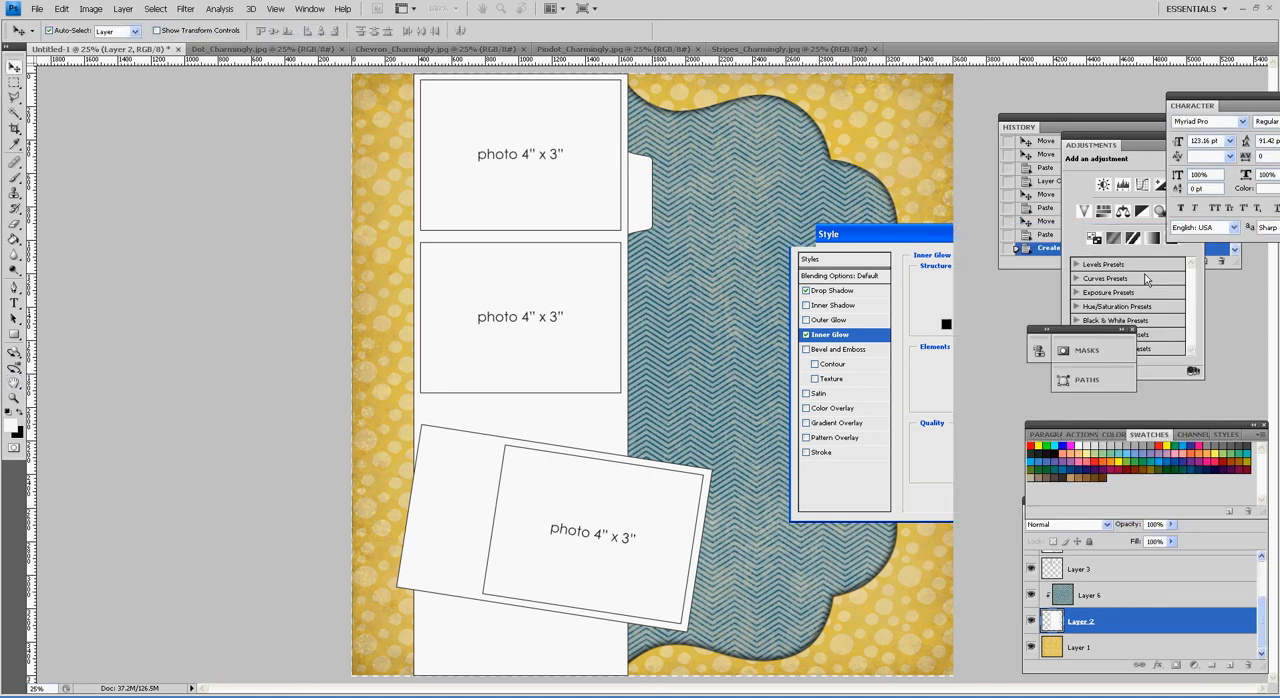
Step: Add a drop shadow layer style with the default settings to the small side tab on Layer 3
left_click_drag(1261, 611, 1259, 596)
left_click(1164, 582)
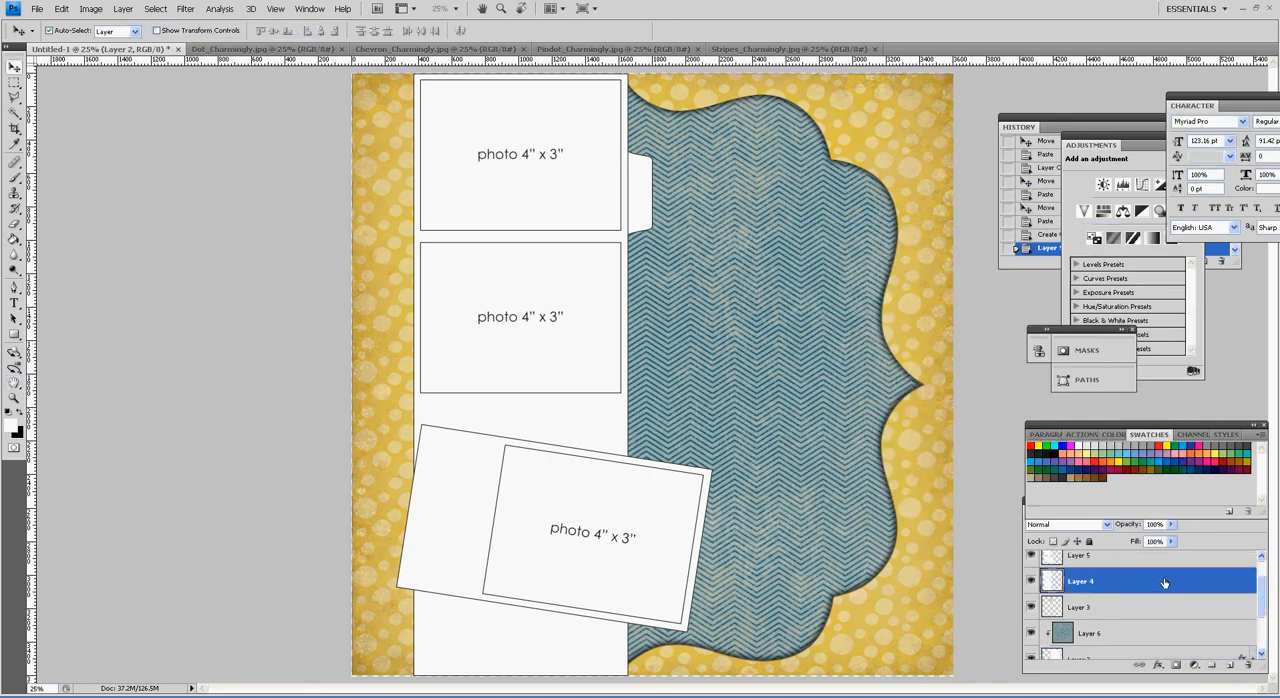
left_click(1174, 608)
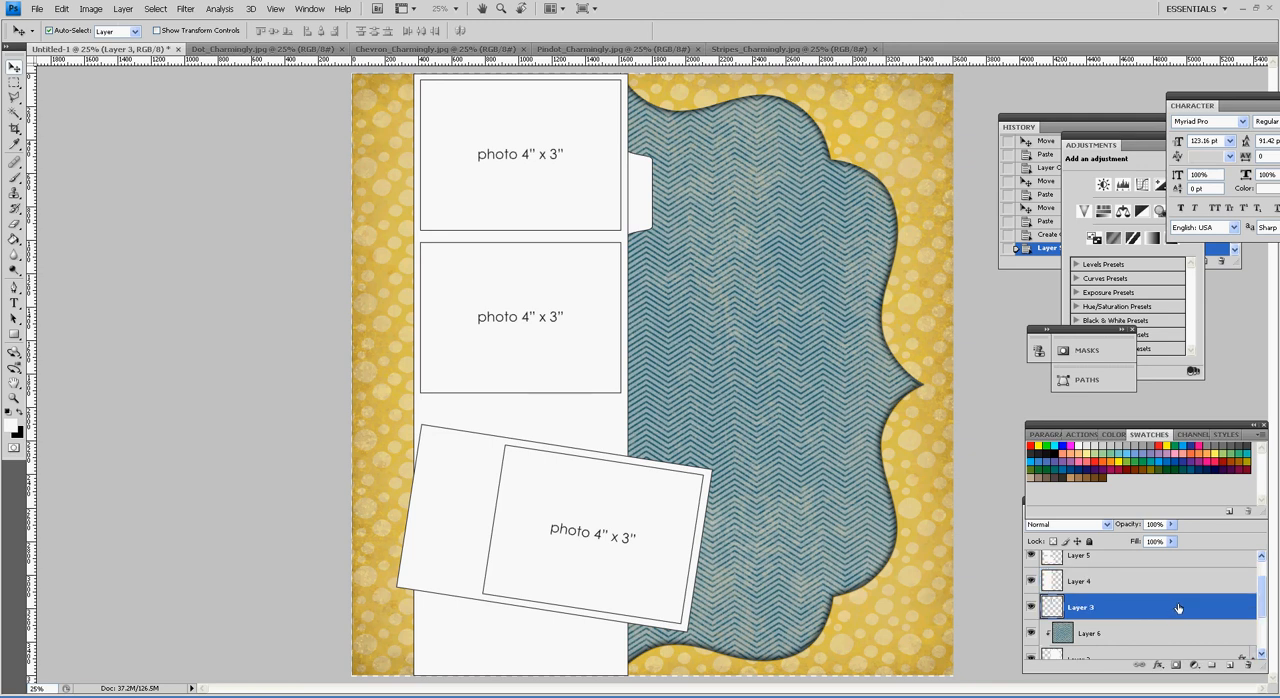
double_click(1177, 608)
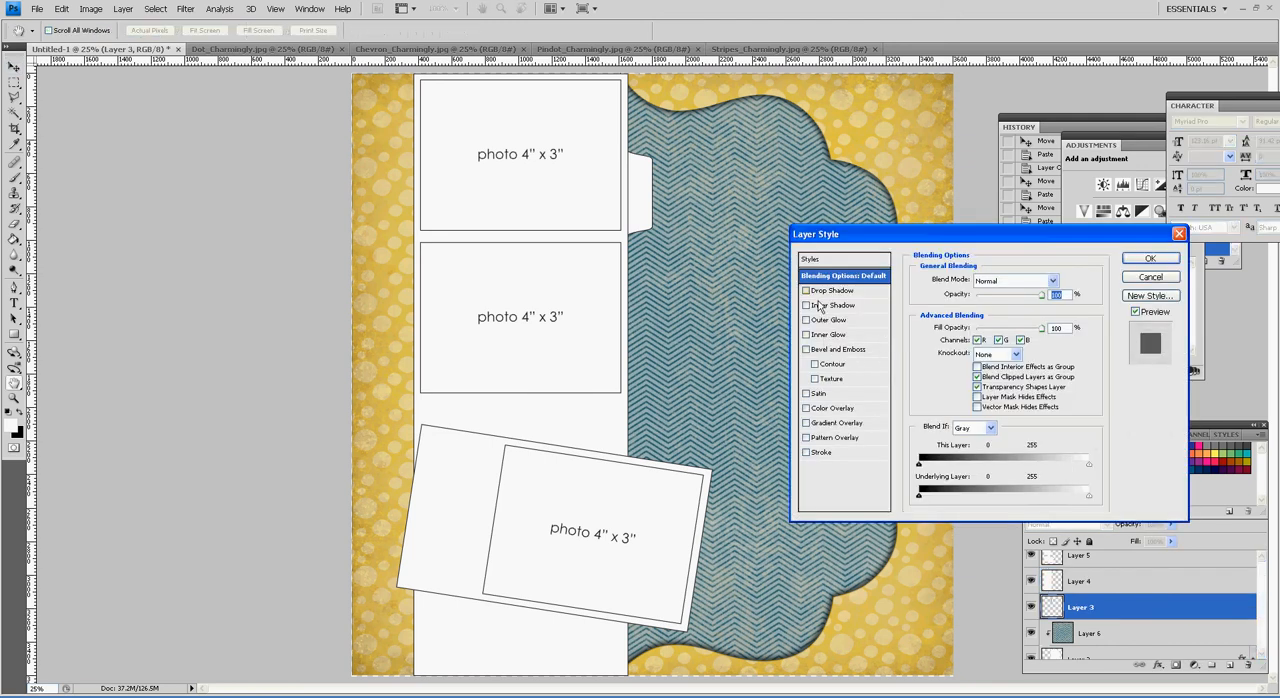
left_click(812, 292)
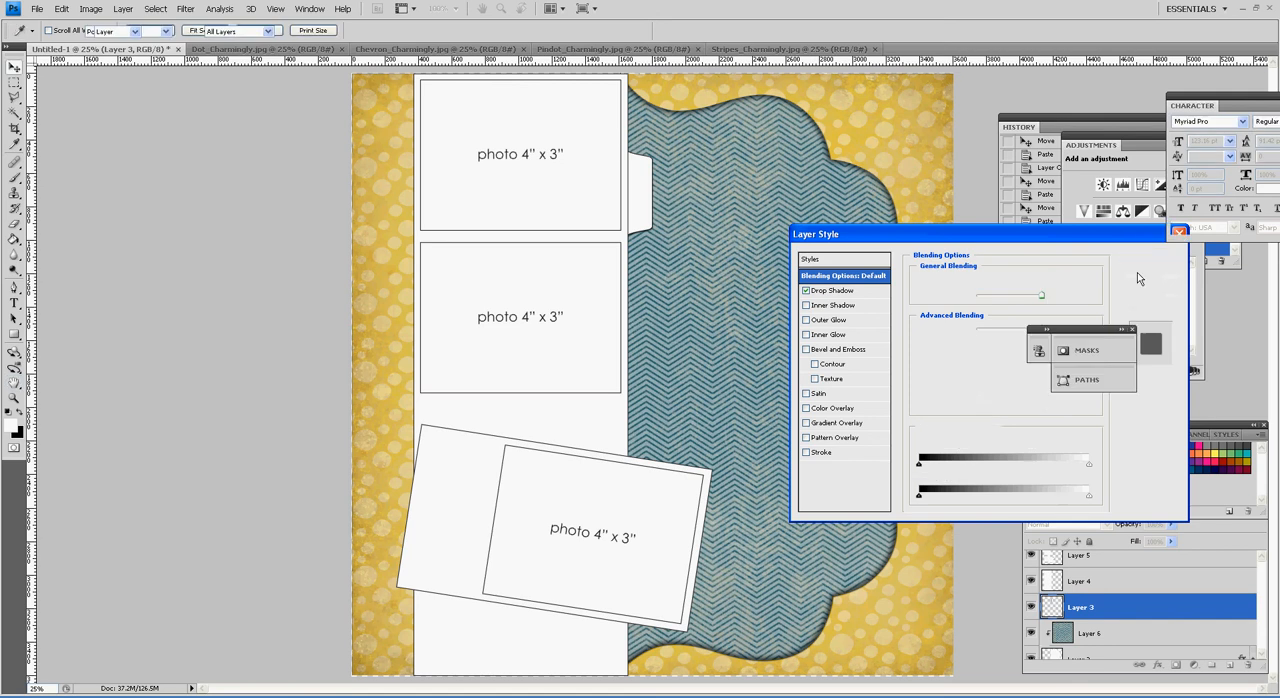
left_click(1137, 272)
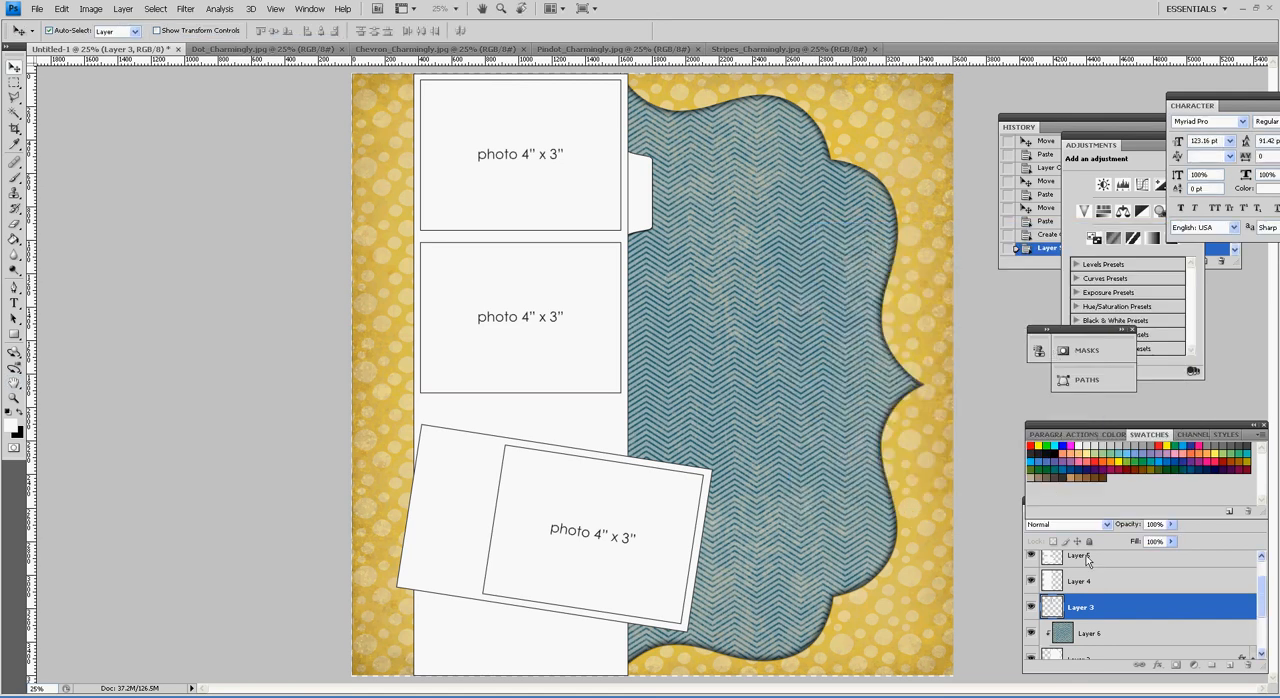
Step: Add a default Multiply drop shadow at 75% opacity to the vertical strip on Layer 4
left_click(1185, 581)
double_click(1130, 581)
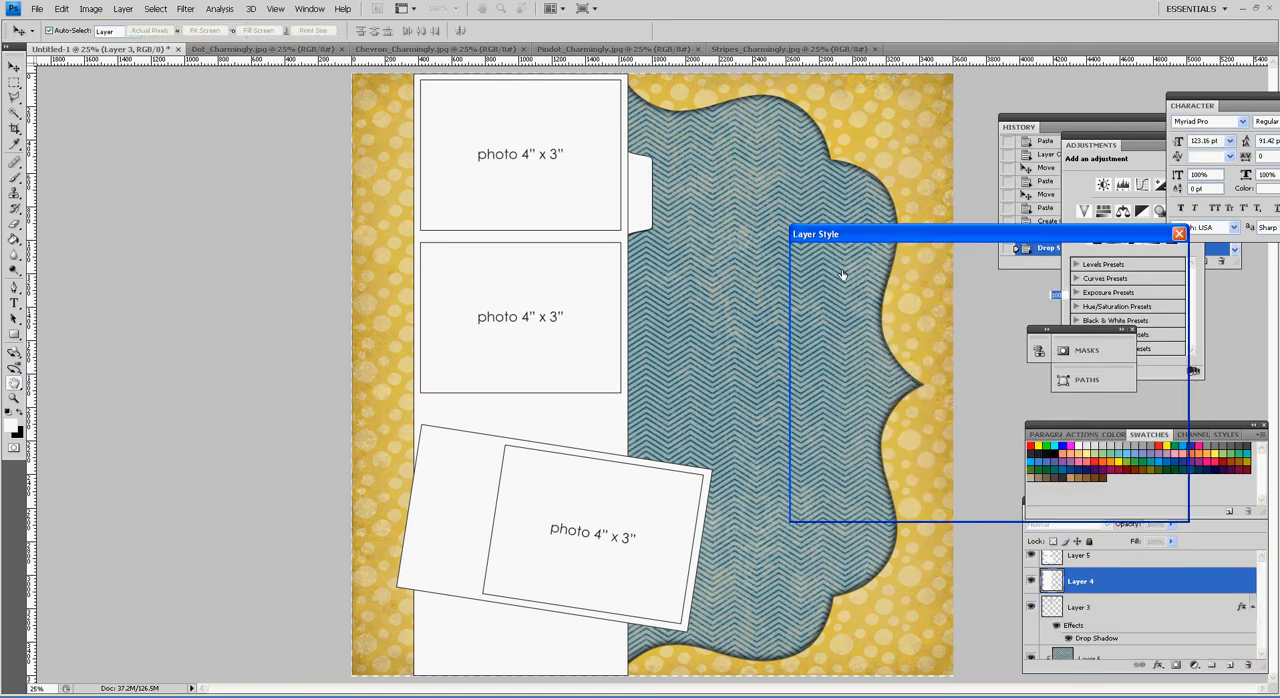
left_click(840, 295)
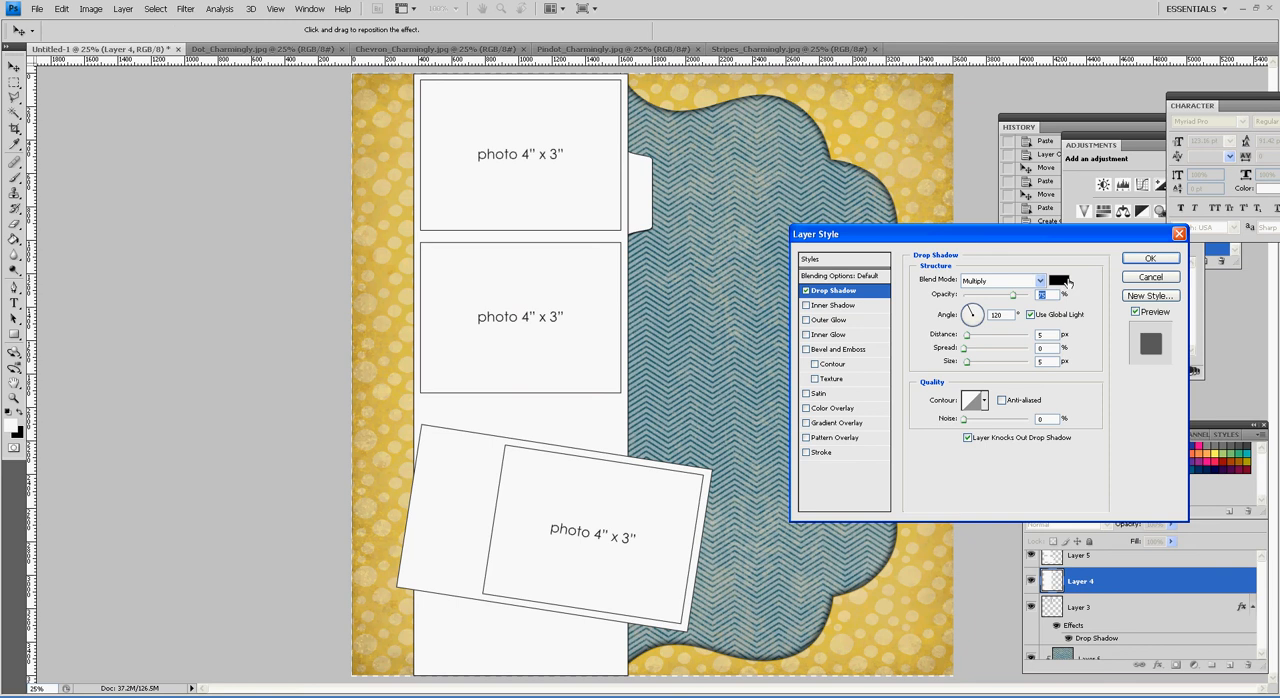
left_click(1160, 263)
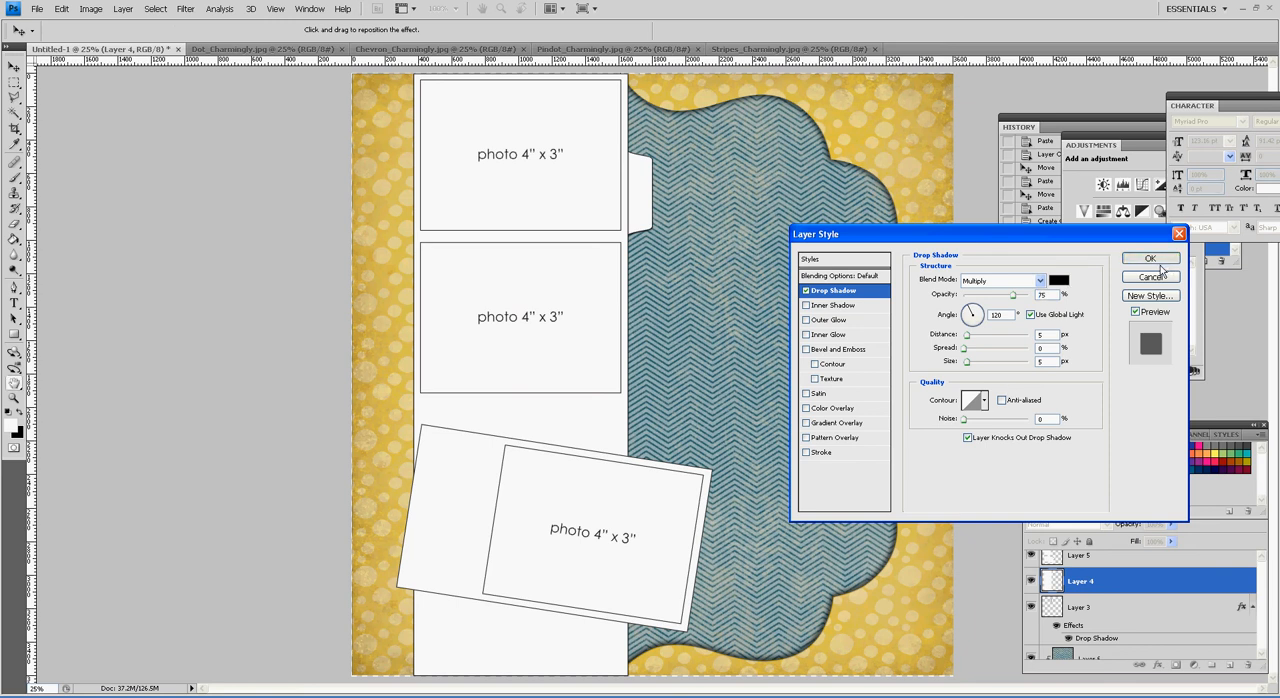
Step: Add a default drop shadow at 75% opacity to the photo shapes on Layer 5
left_click(567, 379)
double_click(1149, 568)
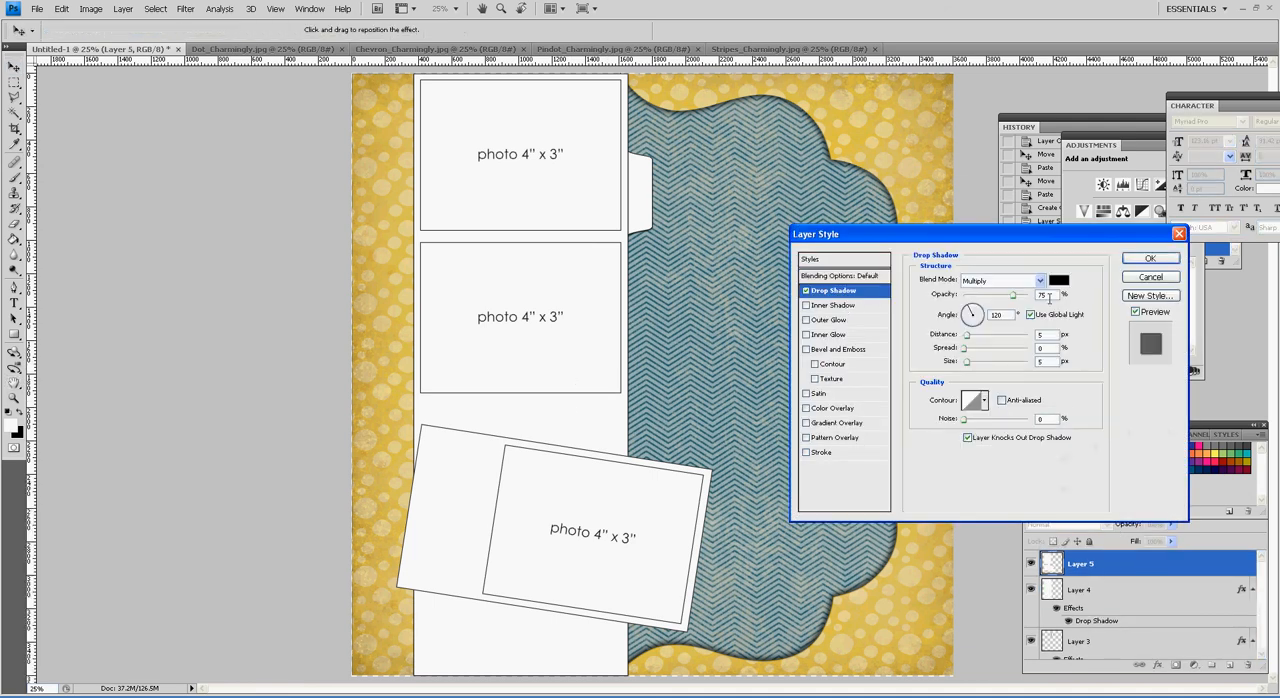
left_click(1150, 258)
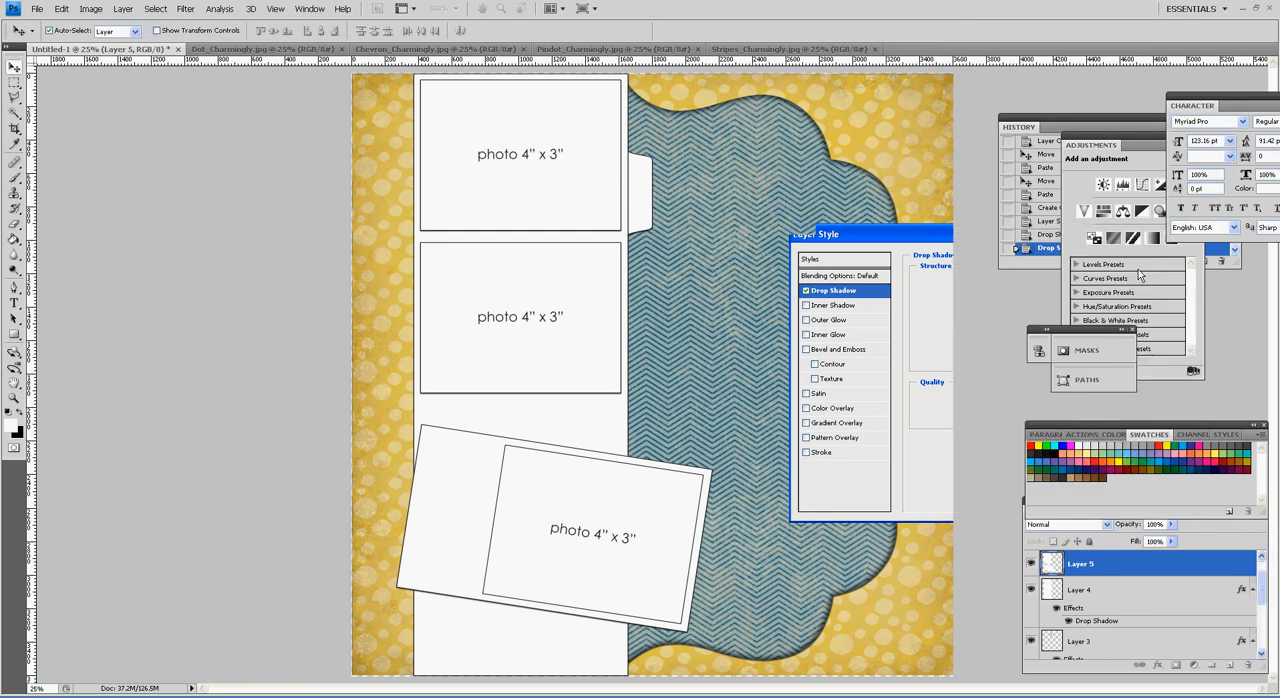
Step: Add a drop shadow layer style to the tilted photo frame on the Vector Smart Object layer
left_click(690, 505)
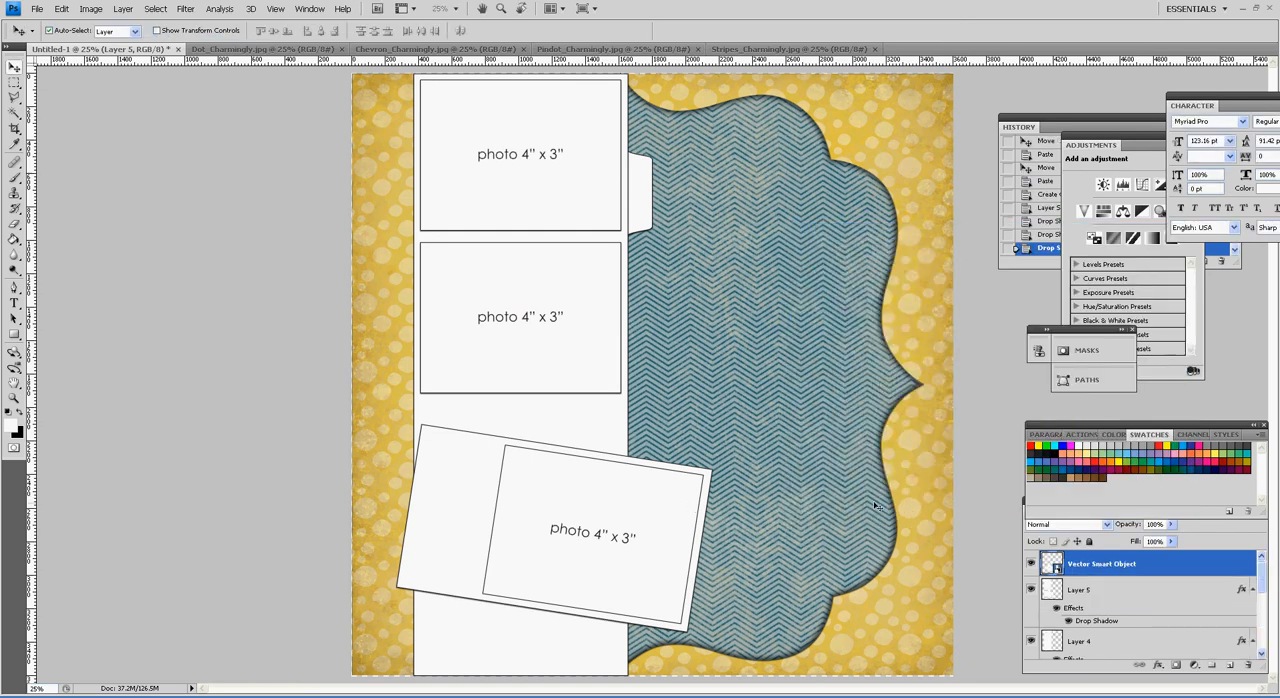
double_click(1210, 568)
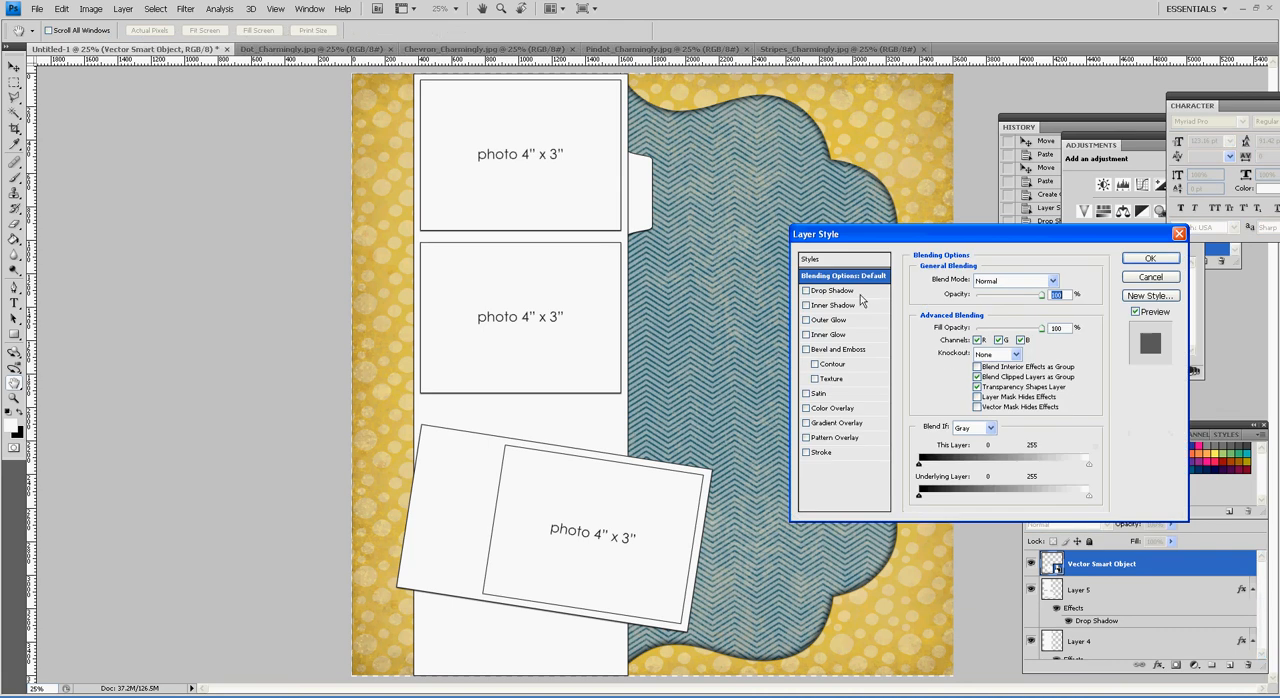
left_click(833, 290)
left_click(1148, 259)
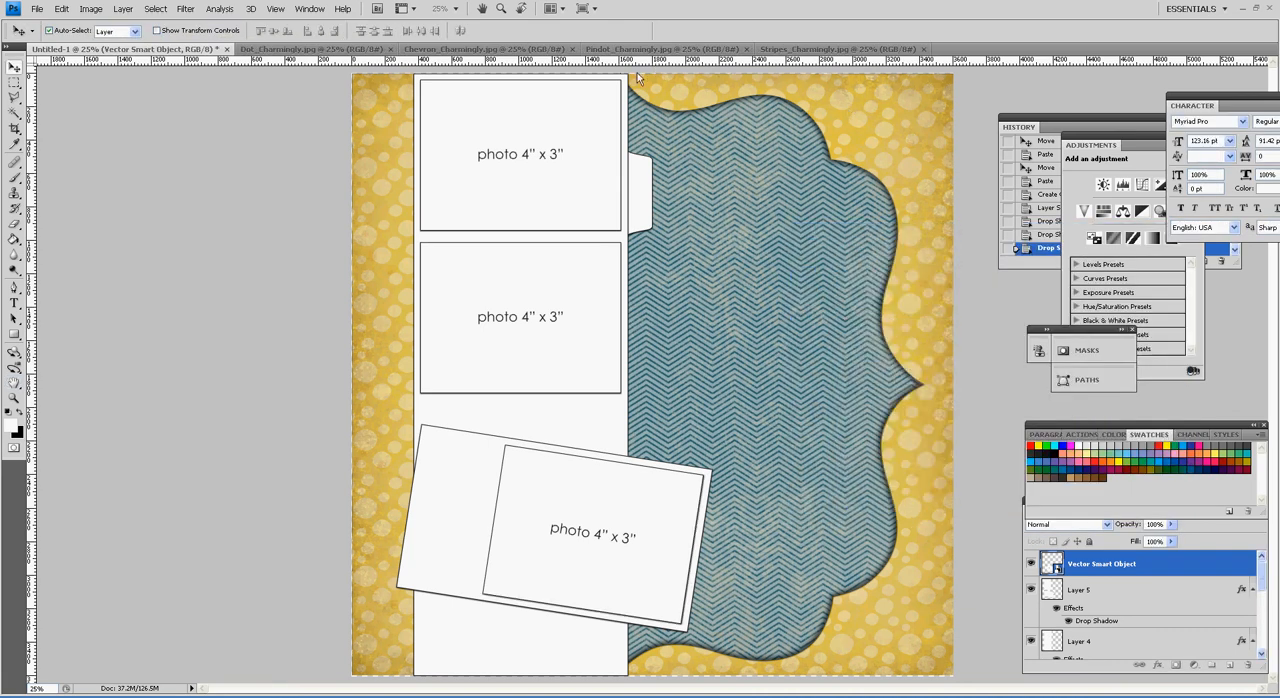
Step: Copy the whole Stripes_Charmingly.jpg paper into Untitled-1 directly above the vertical strip on Layer 4 and clip it to that strip
left_click(805, 52)
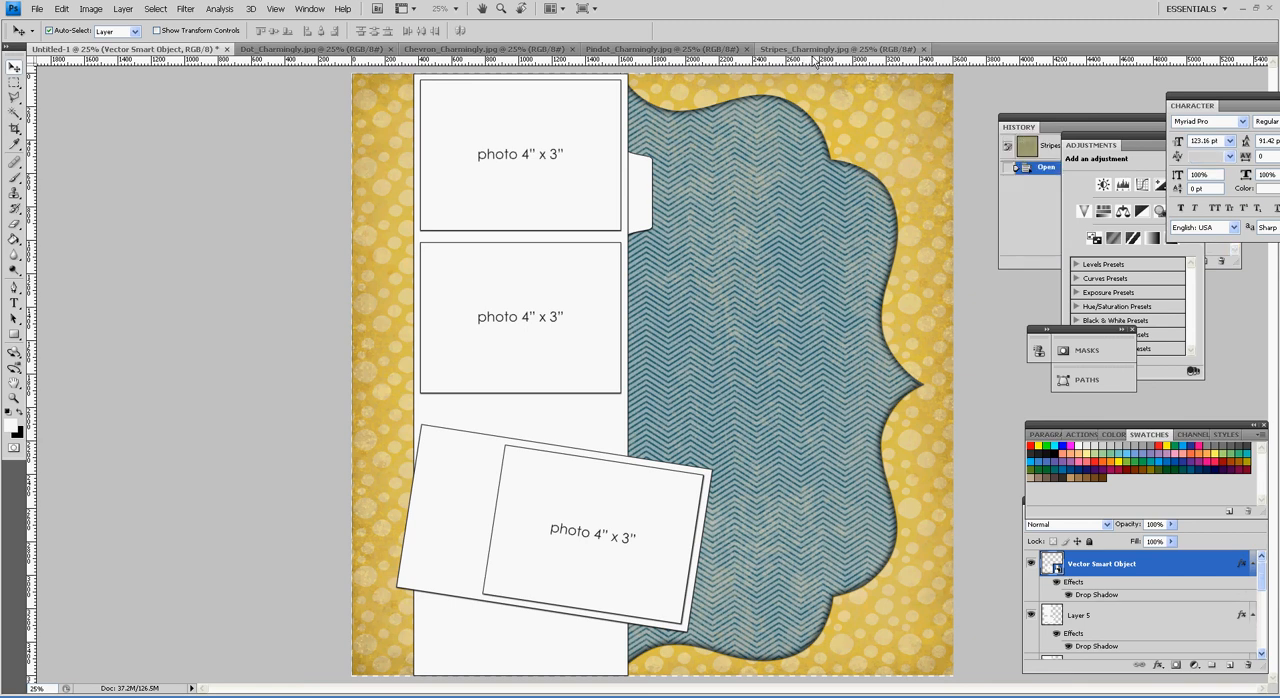
key("ctrl+a")
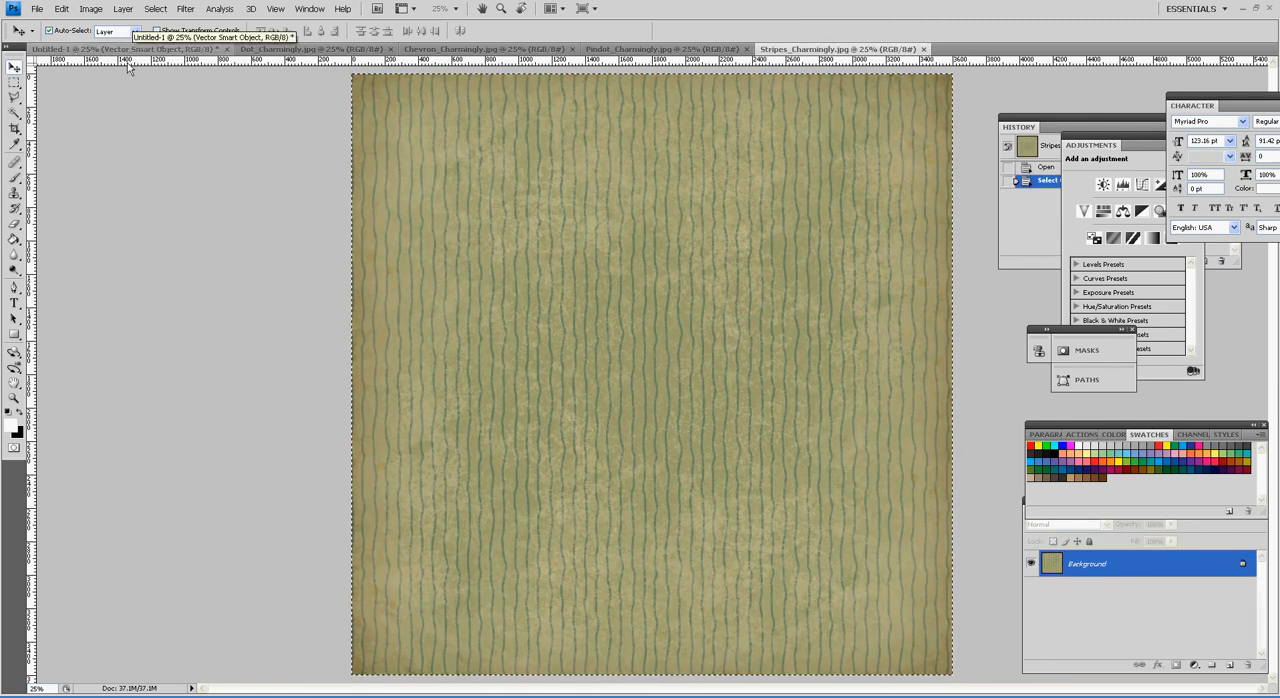
key("ctrl+Tab")
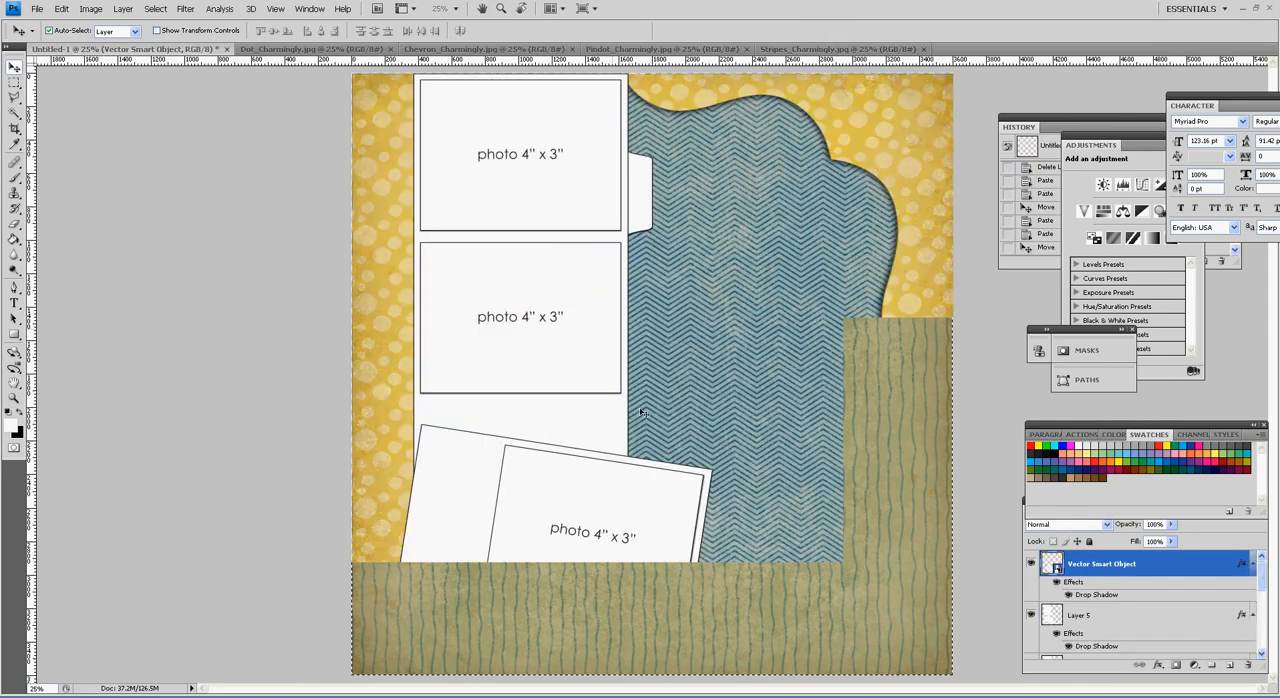
left_click(595, 428)
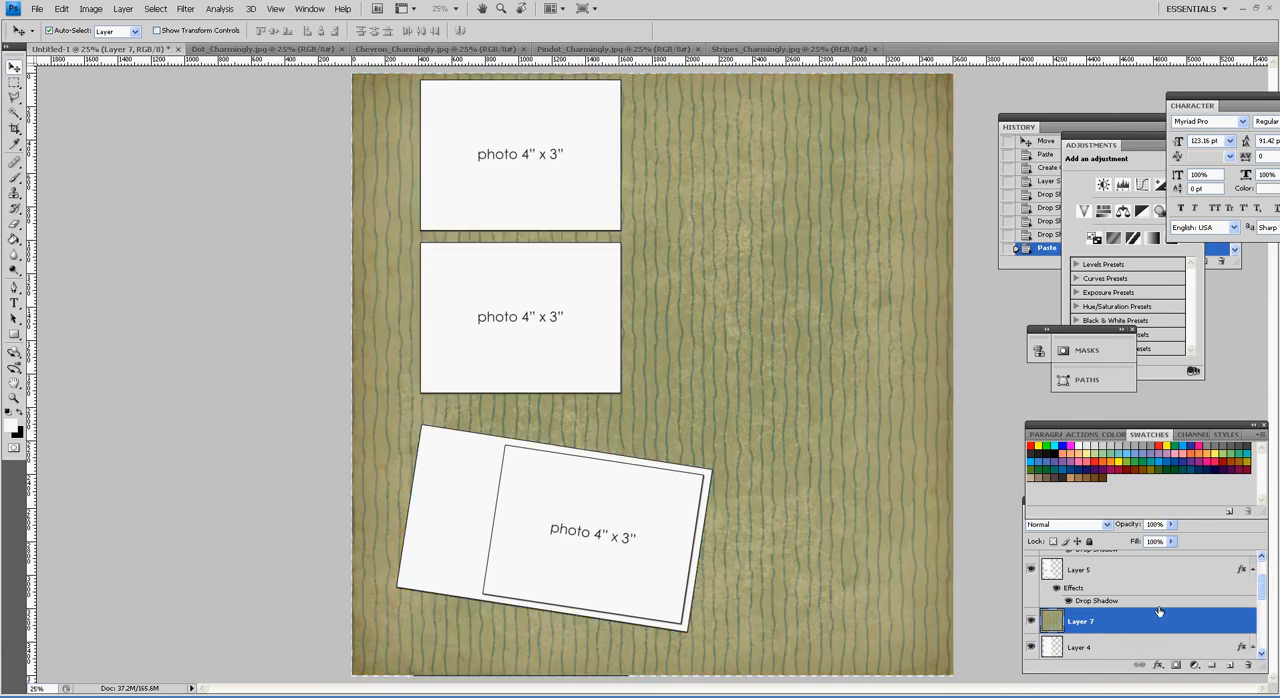
right_click(1172, 627)
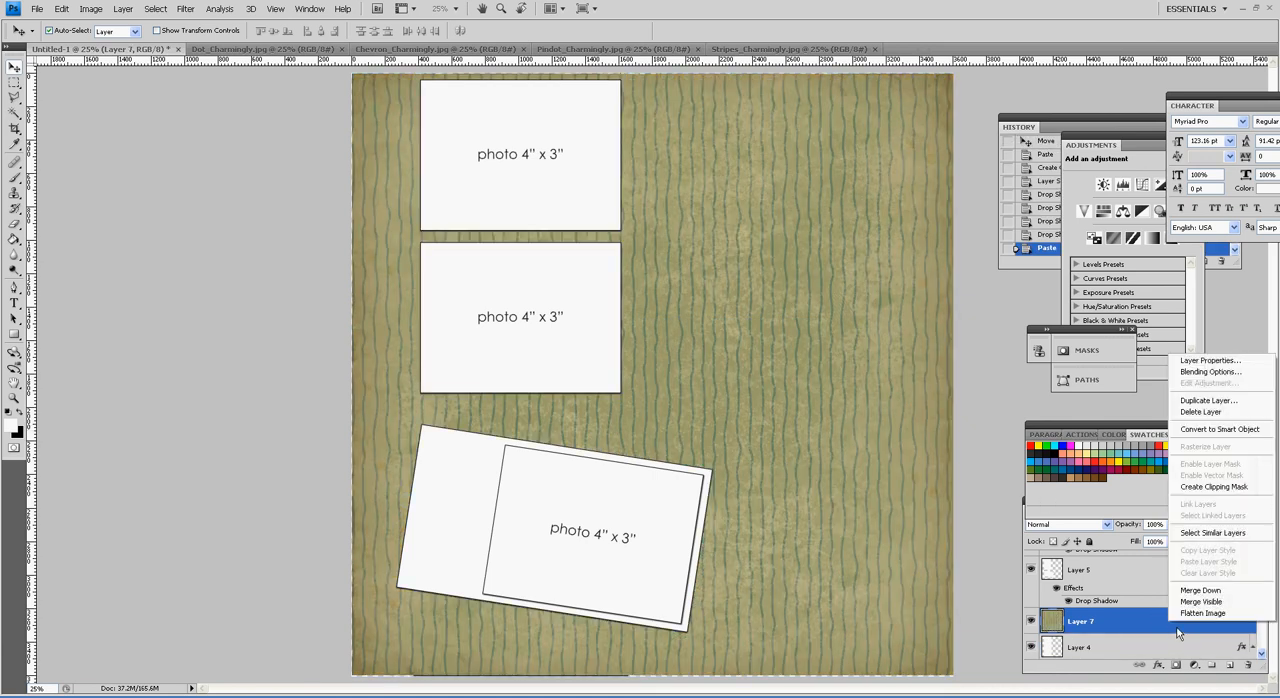
left_click(1232, 489)
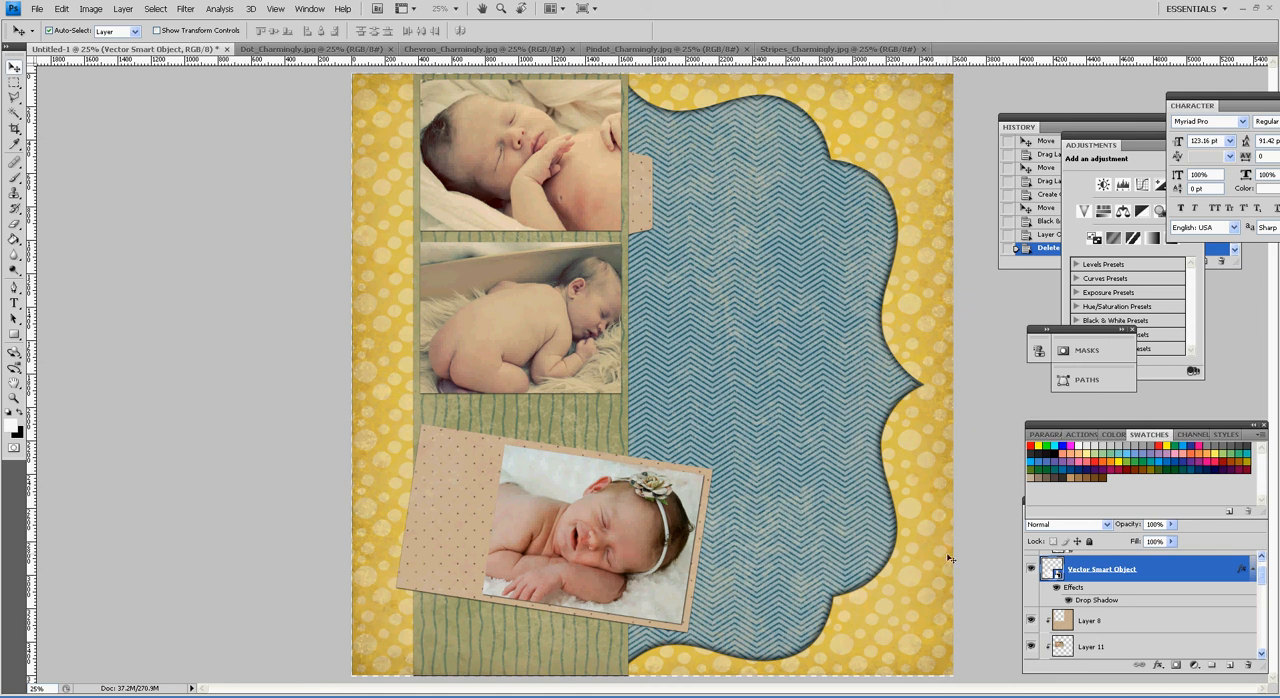
Step: Add a Black & White adjustment layer for the tilted baby photo and place it above Layer 12
left_click(1197, 667)
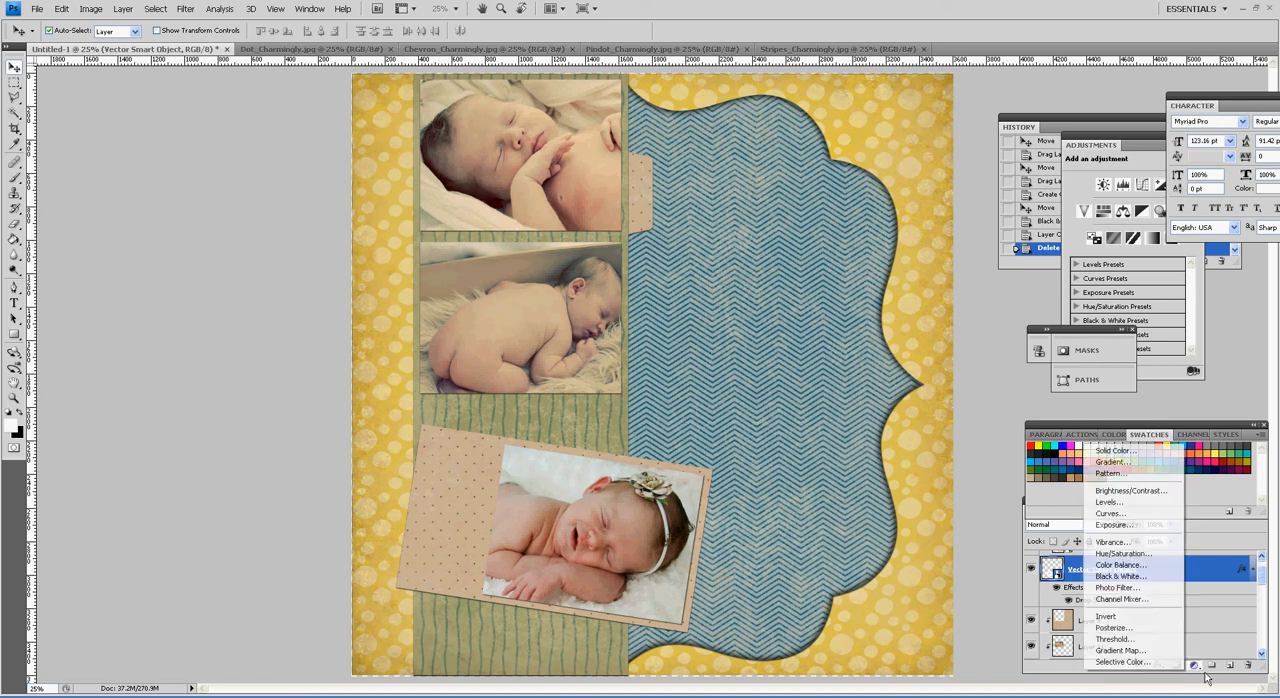
left_click(1151, 578)
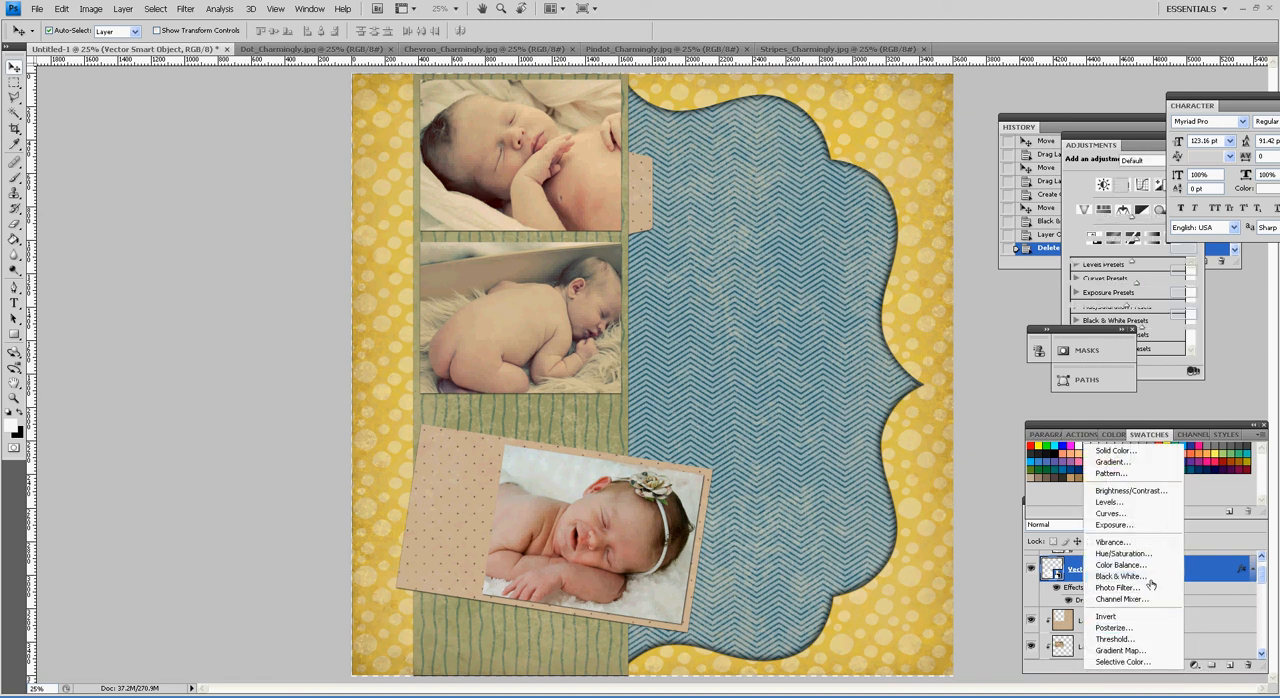
left_click(1150, 578)
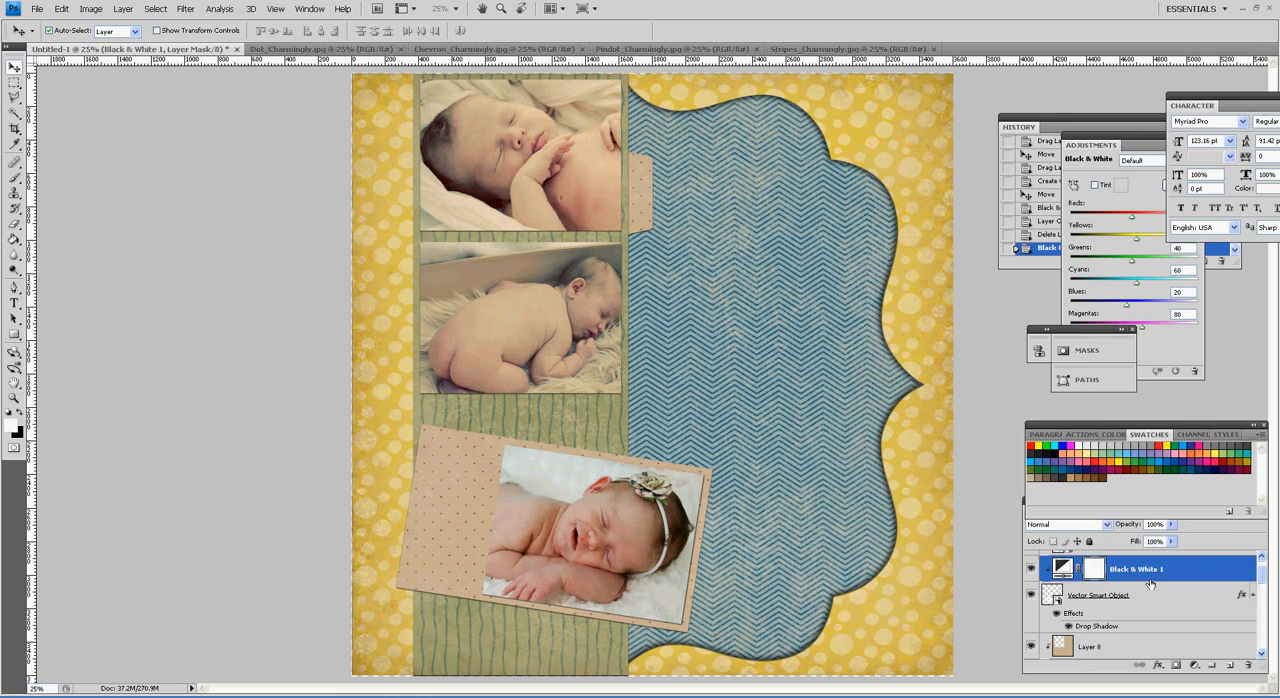
left_click_drag(1263, 584, 1270, 580)
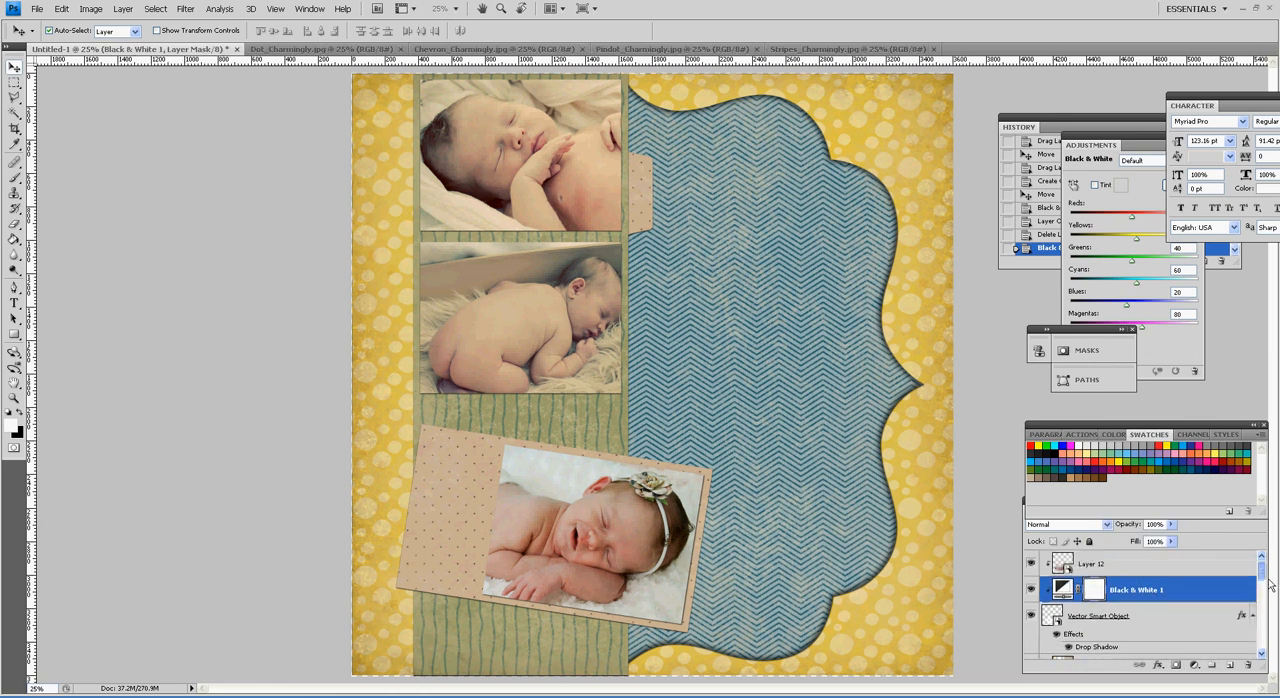
mouse_move(1158, 593)
left_mouse_down()
mouse_move(1155, 568)
mouse_move(1167, 593)
mouse_move(1187, 595)
mouse_move(1155, 572)
left_mouse_up()
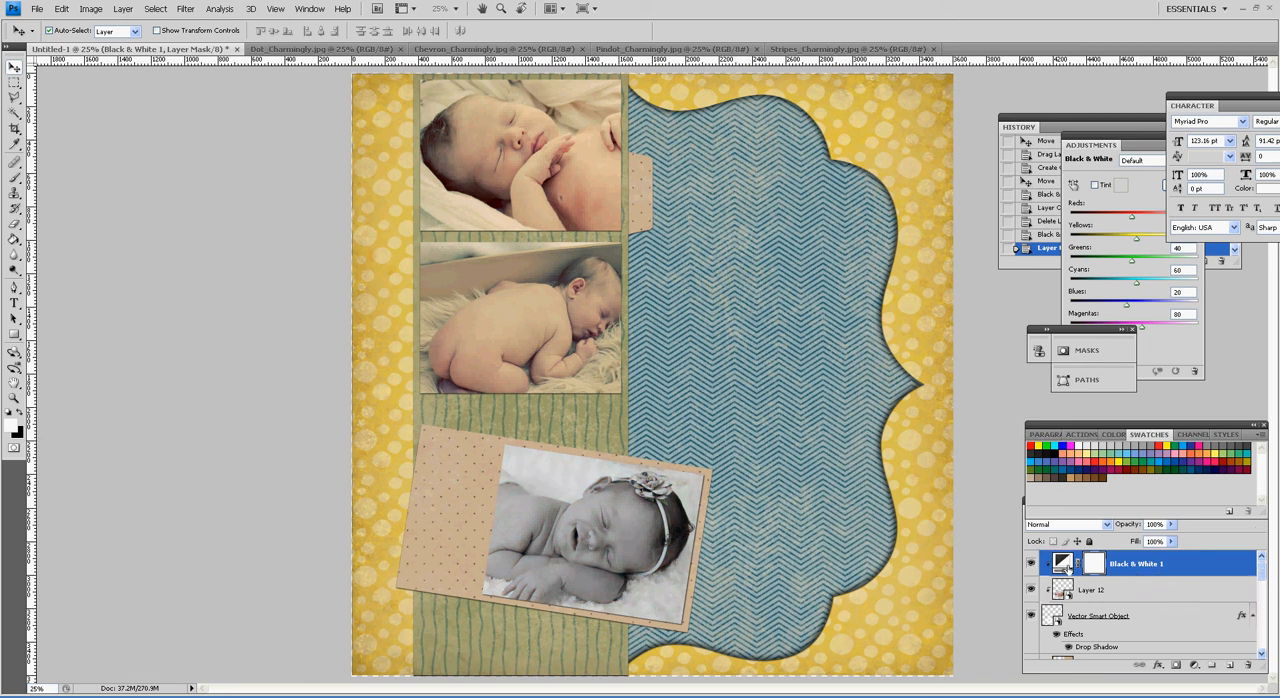
Step: Bring the Black & White 1 adjustment's colour sliders into view beside the layout to examine them
left_click(1065, 564)
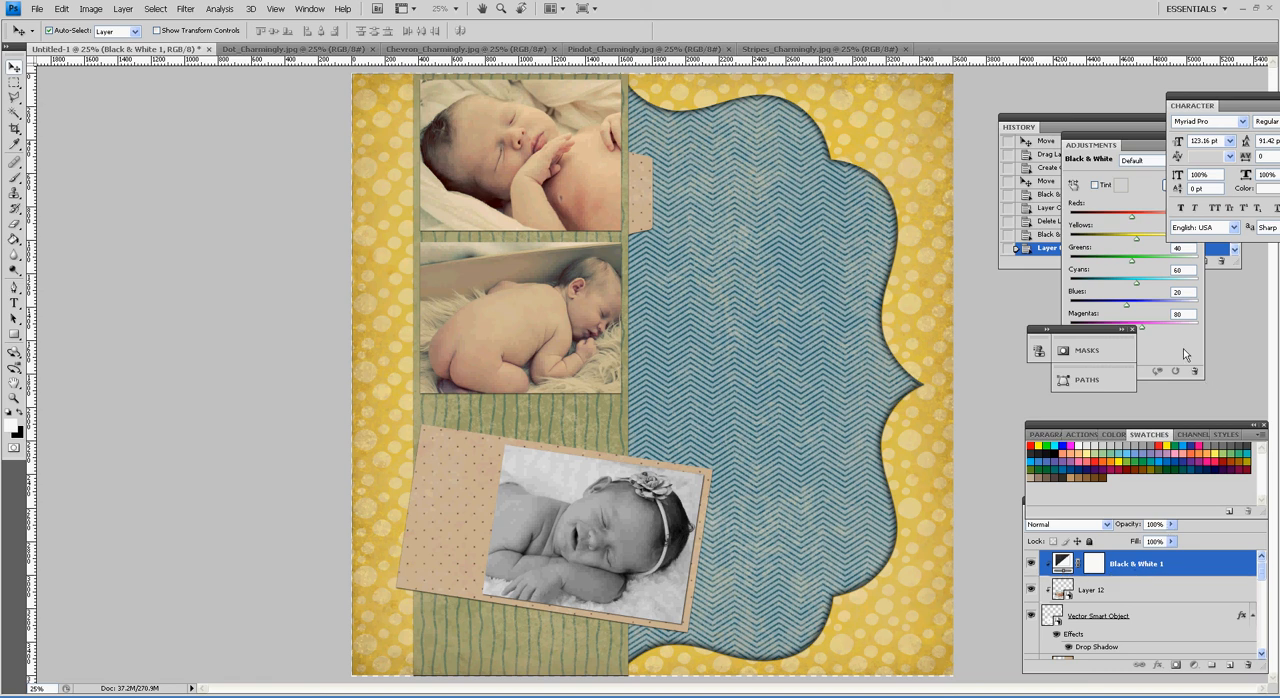
left_click_drag(1104, 163, 969, 191)
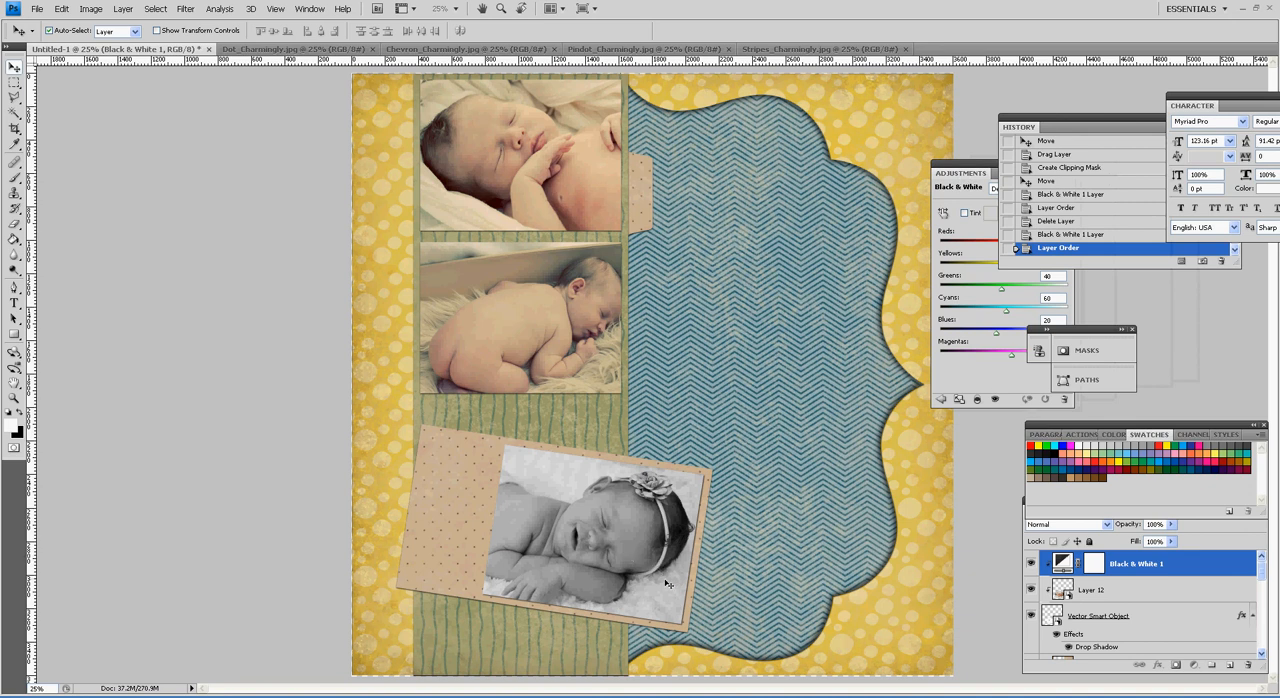
left_click_drag(972, 177, 942, 220)
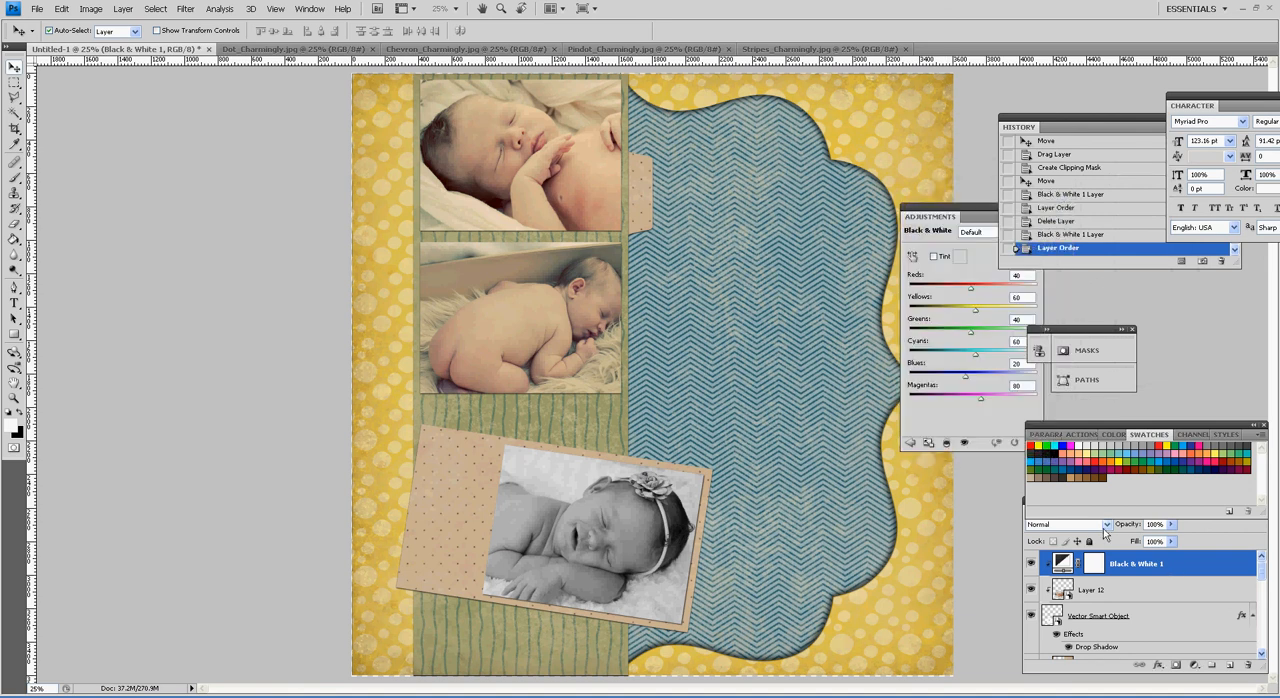
left_click_drag(970, 216, 1026, 199)
Step: Add a Black & White adjustment layer directly above Layer 11 to turn the two upright baby photos monochrome
left_click(570, 347)
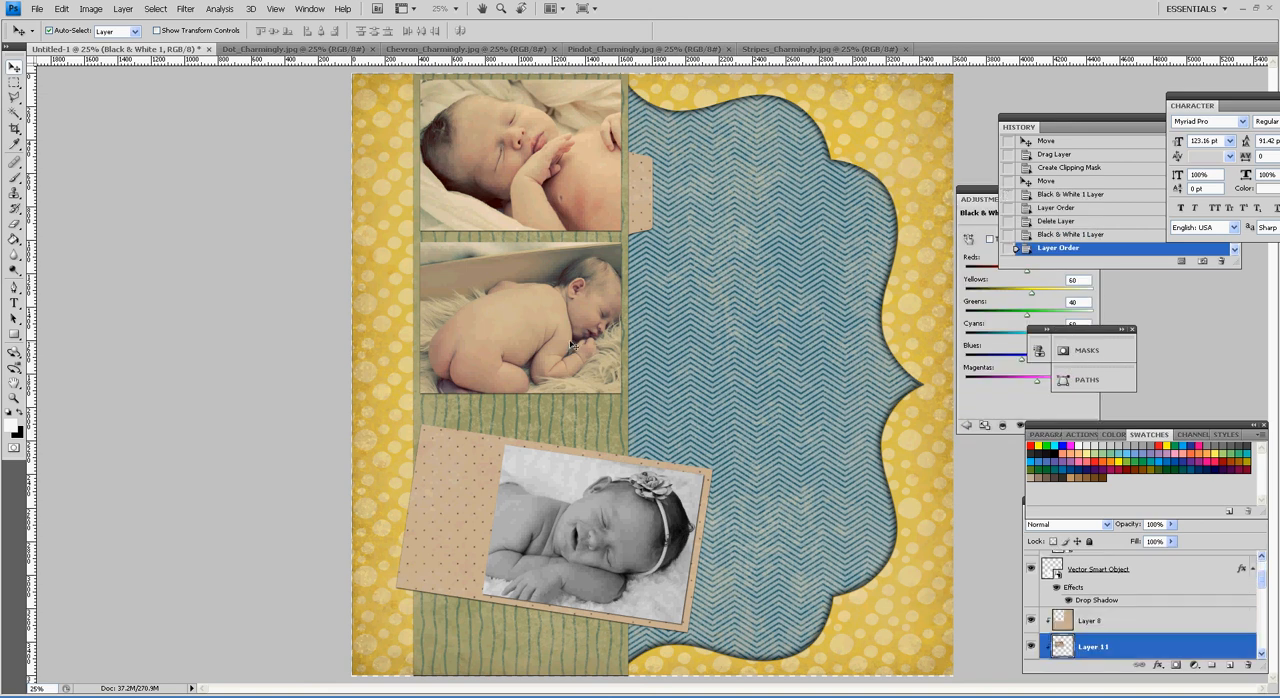
left_click_drag(1263, 582, 1271, 603)
left_click(1196, 666)
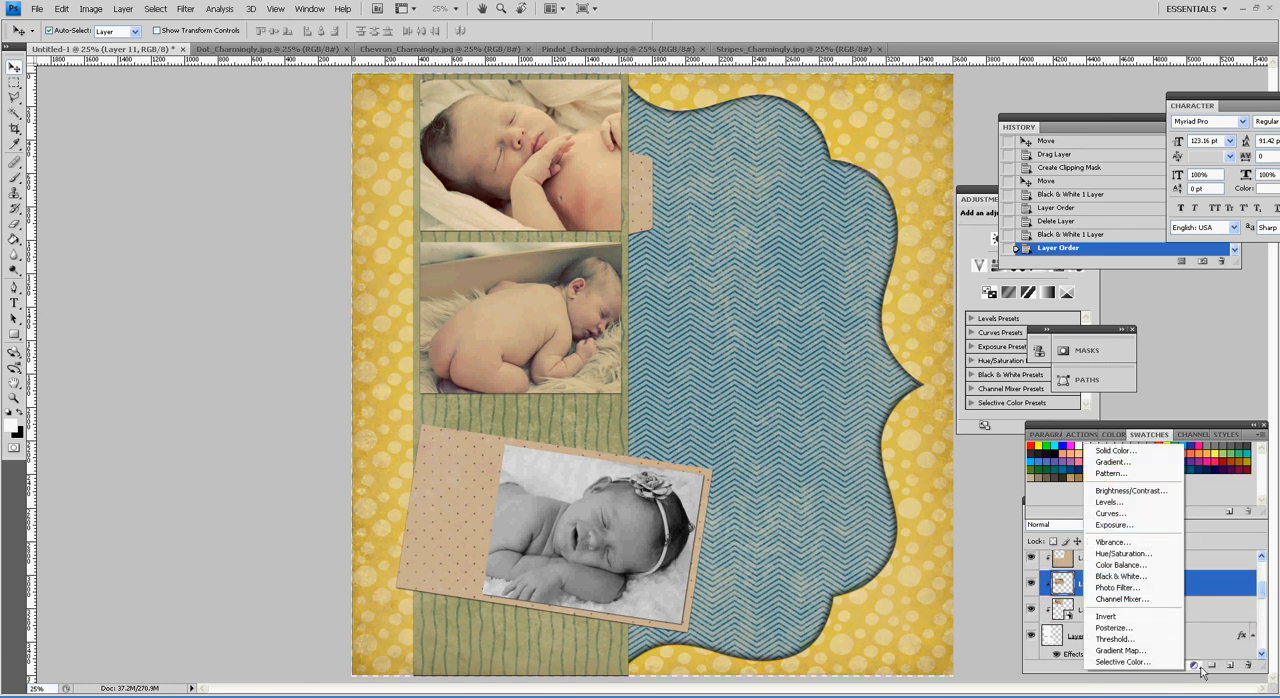
left_click(1146, 580)
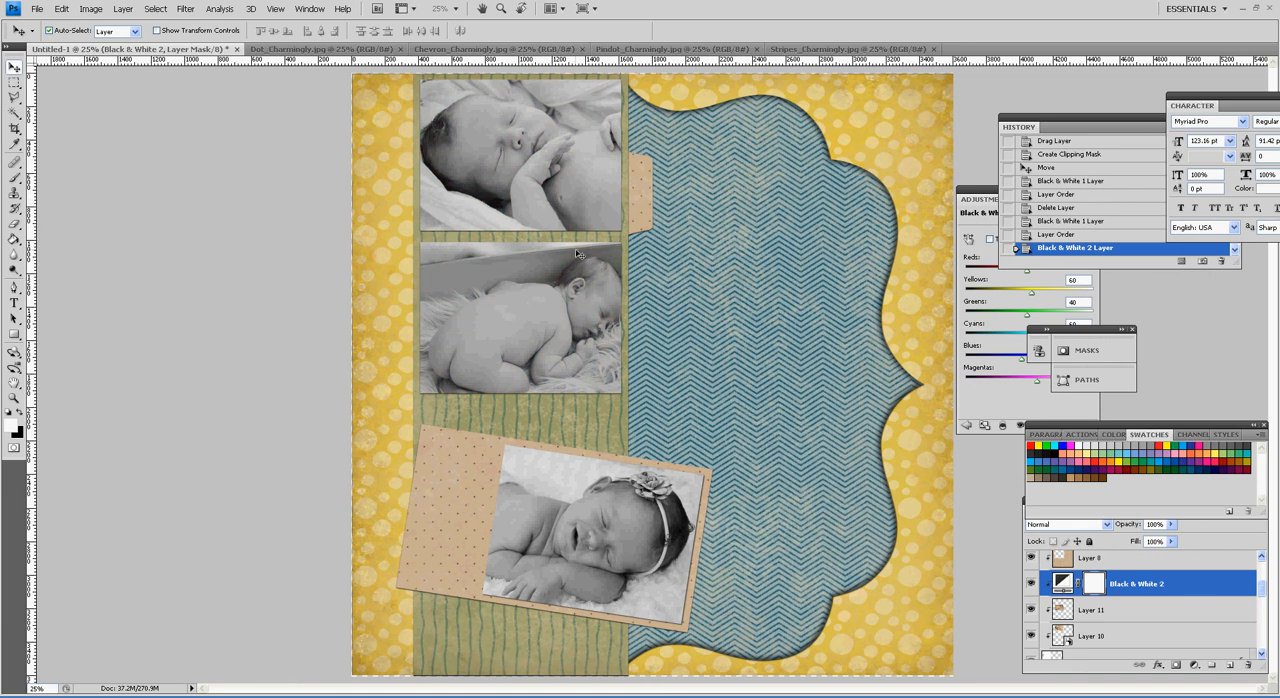
Step: Add an Inner Glow to Layer 5, the shape behind the two upright baby photos, and set the glow colour to black
scroll(1249, 598, "down", 5)
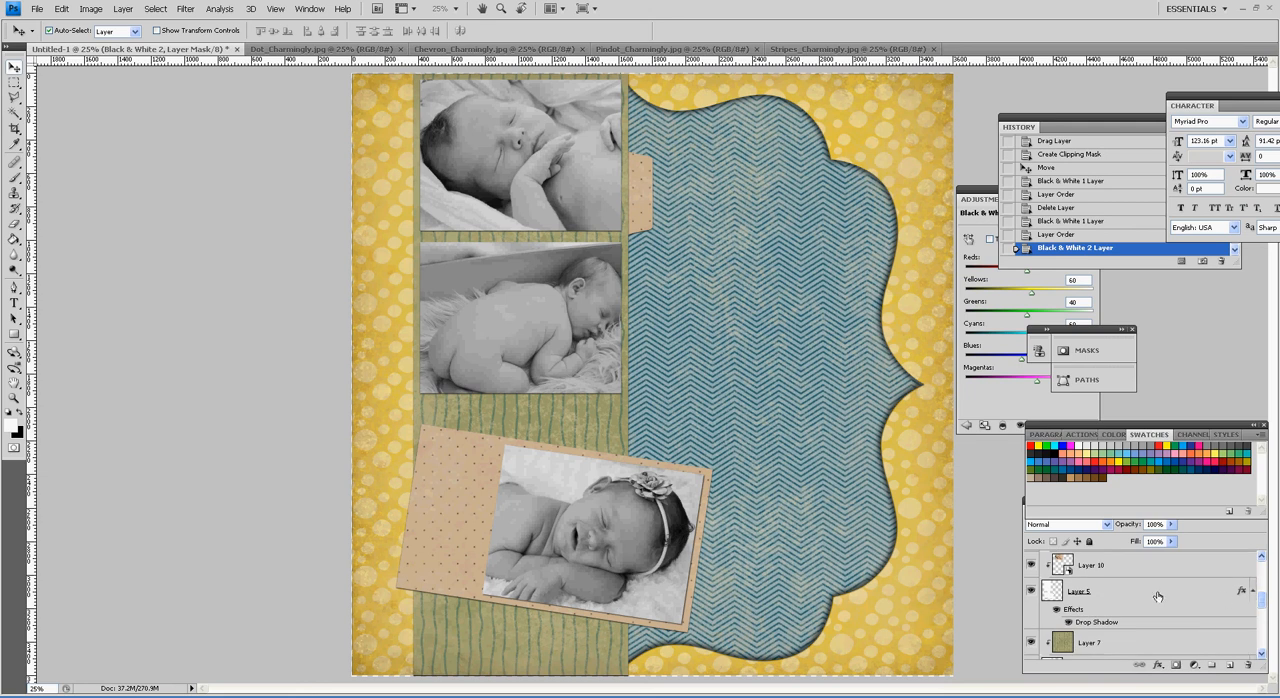
double_click(1158, 595)
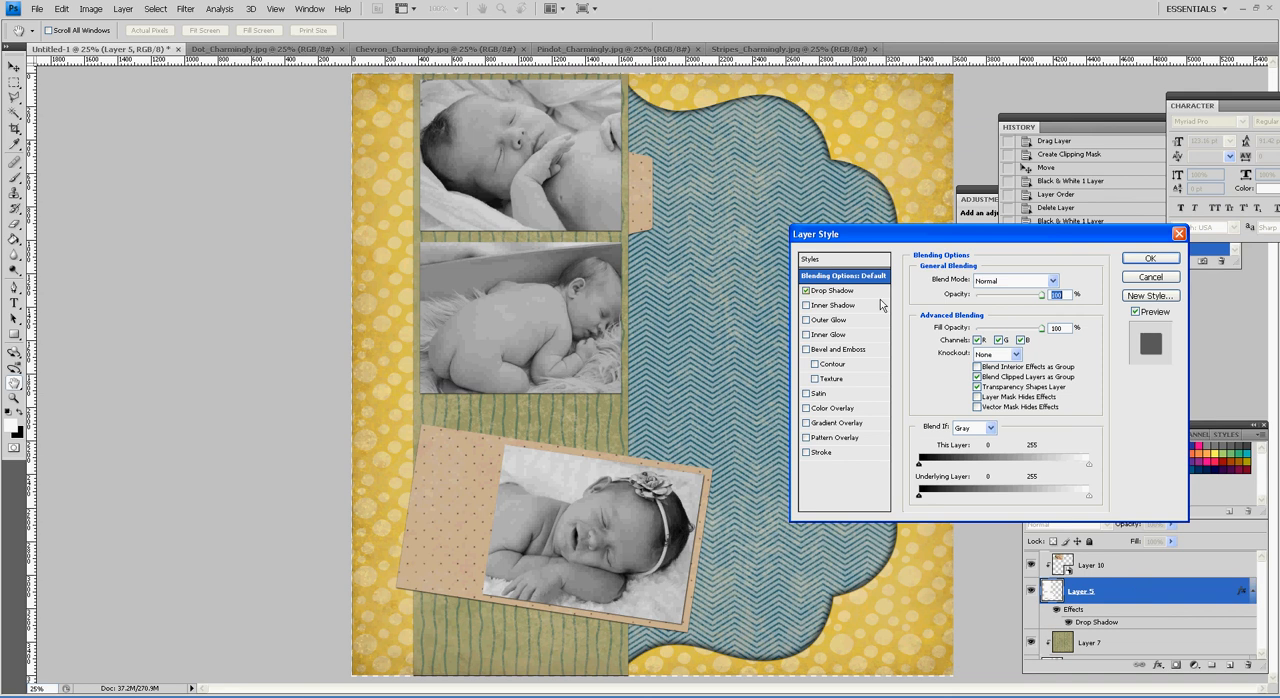
left_click(828, 334)
left_click(1041, 281)
left_click(1041, 281)
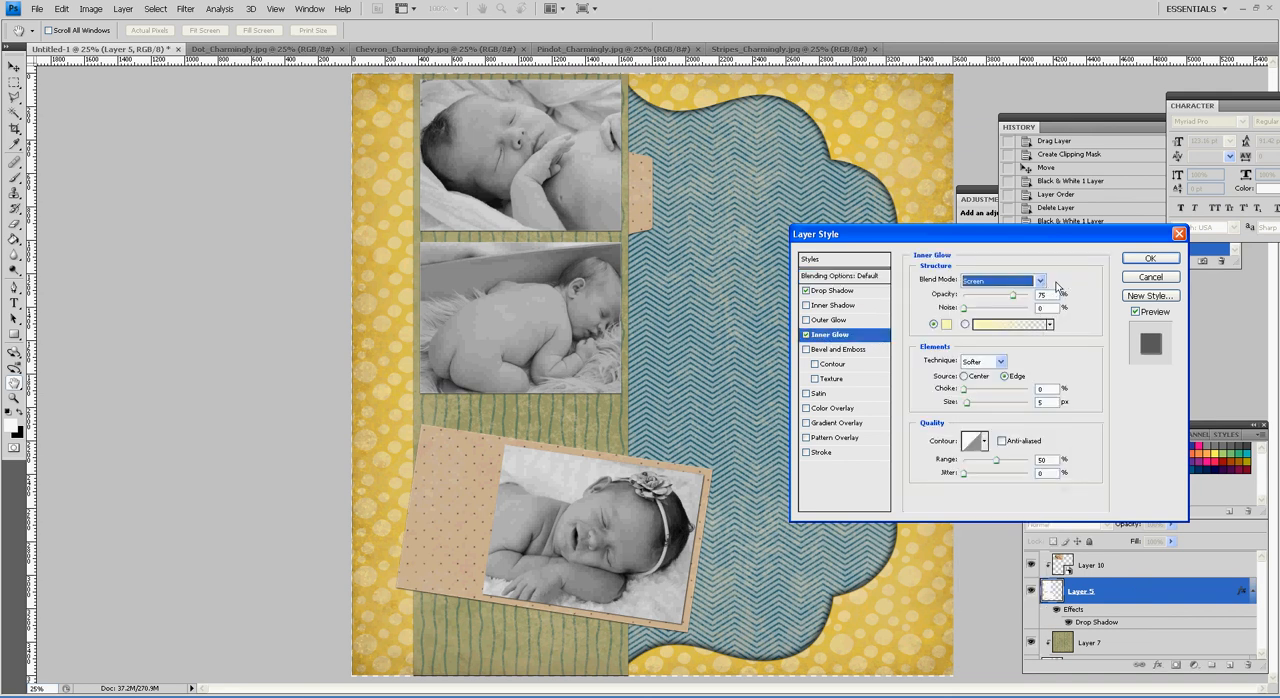
left_click(946, 324)
left_click(636, 352)
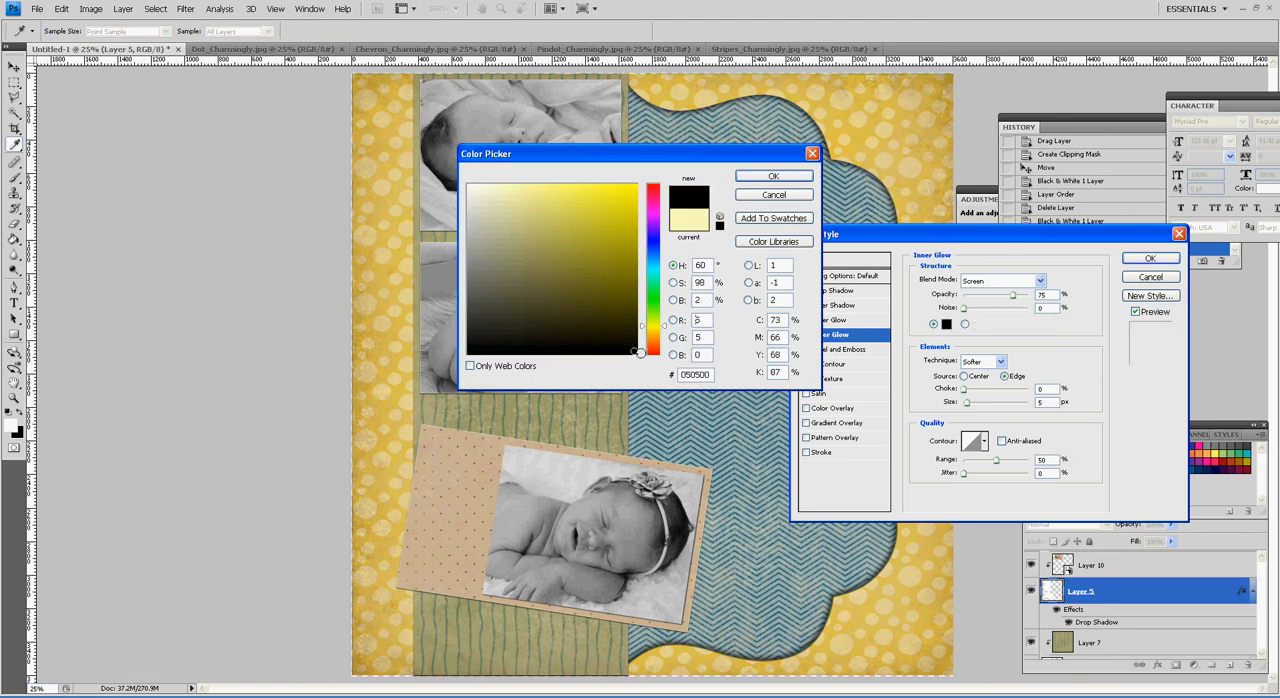
left_click(773, 176)
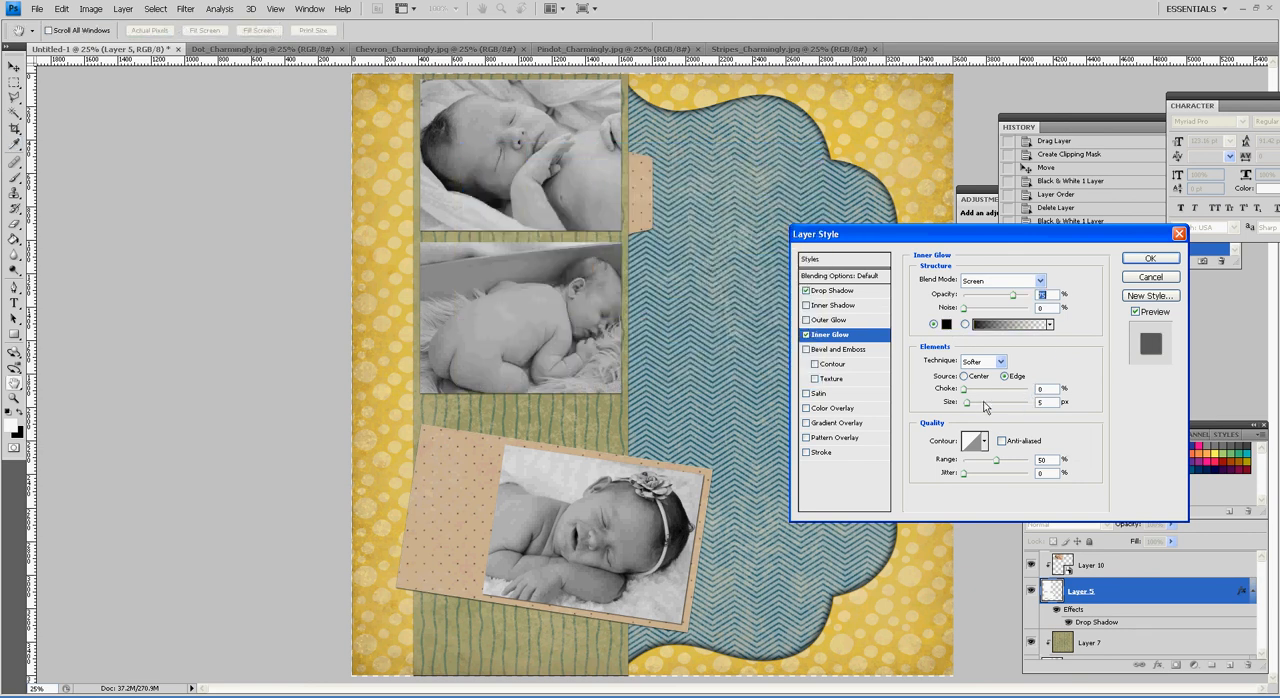
Step: Set Layer 5's inner glow to Color Burn with 11% choke, 18 px size and about 42% opacity
mouse_move(967, 391)
left_mouse_down()
mouse_move(1001, 410)
mouse_move(984, 406)
left_mouse_up()
left_click(1040, 281)
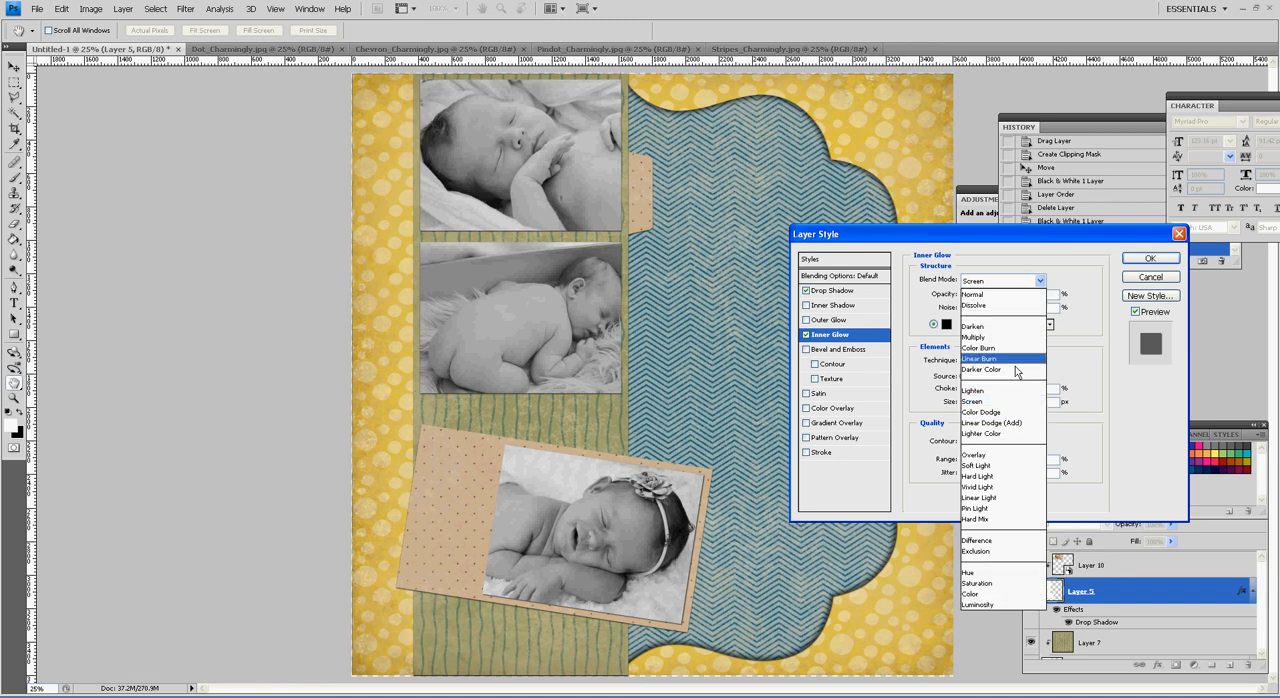
left_click(1000, 349)
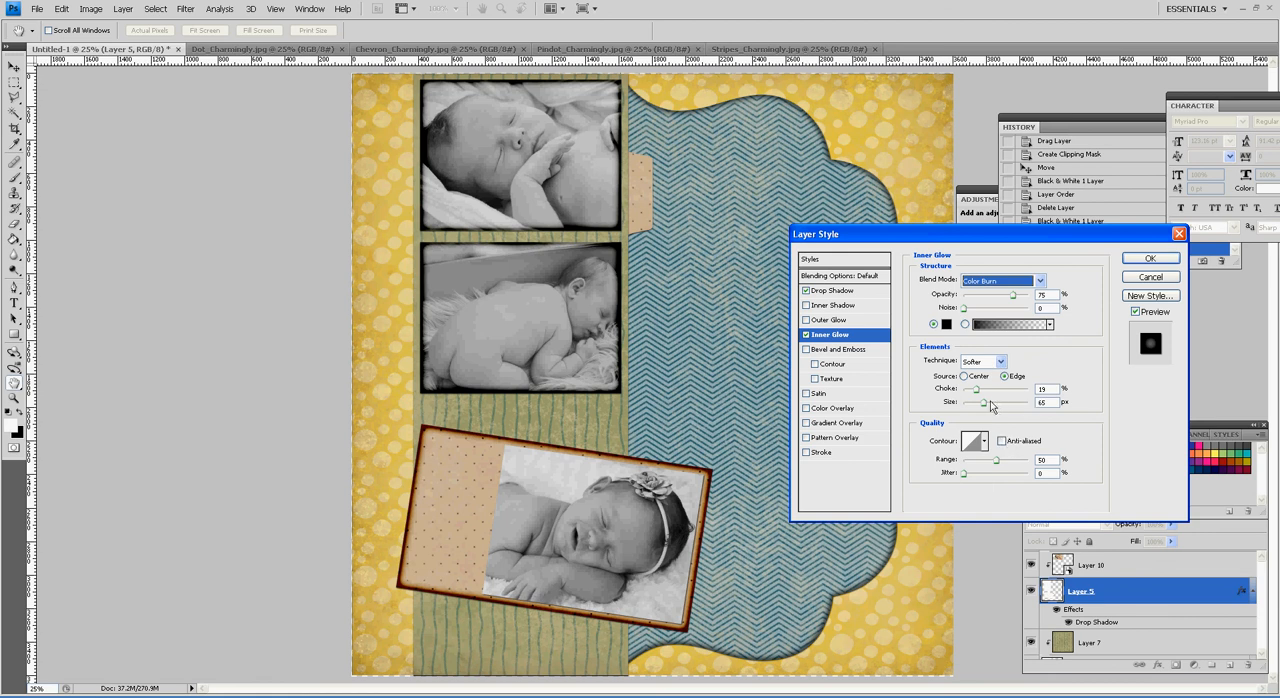
left_click_drag(991, 405, 982, 412)
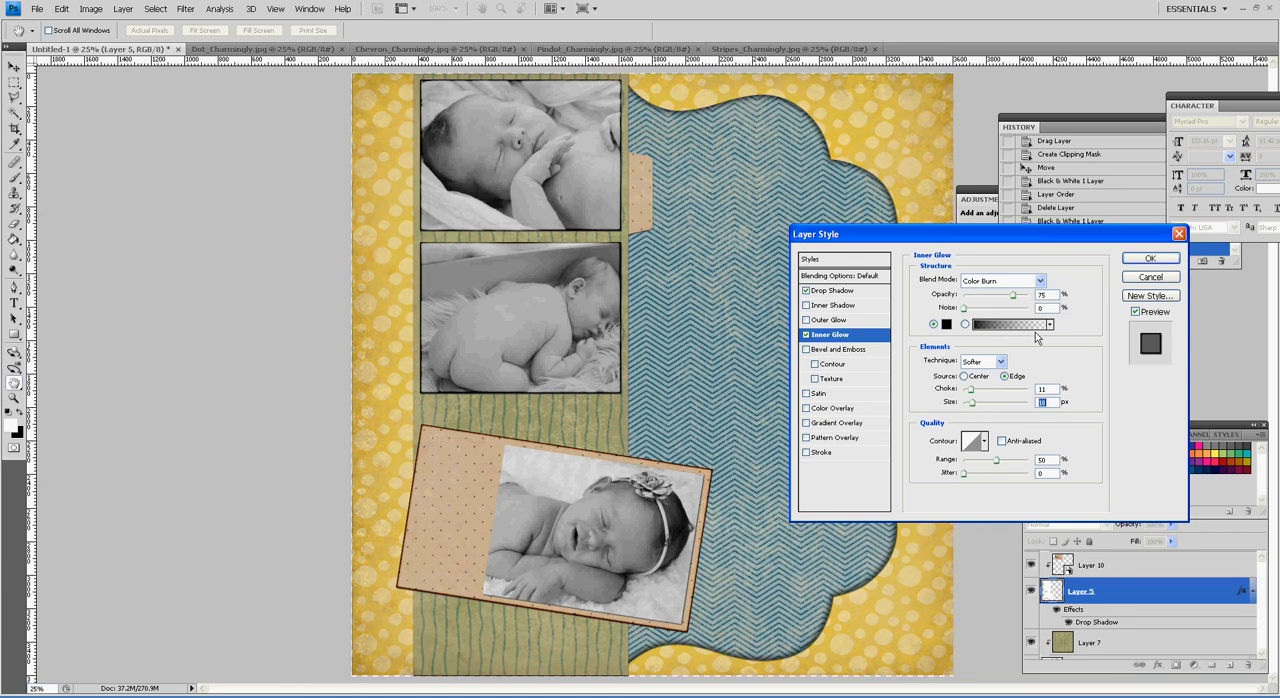
left_click_drag(1013, 296, 998, 305)
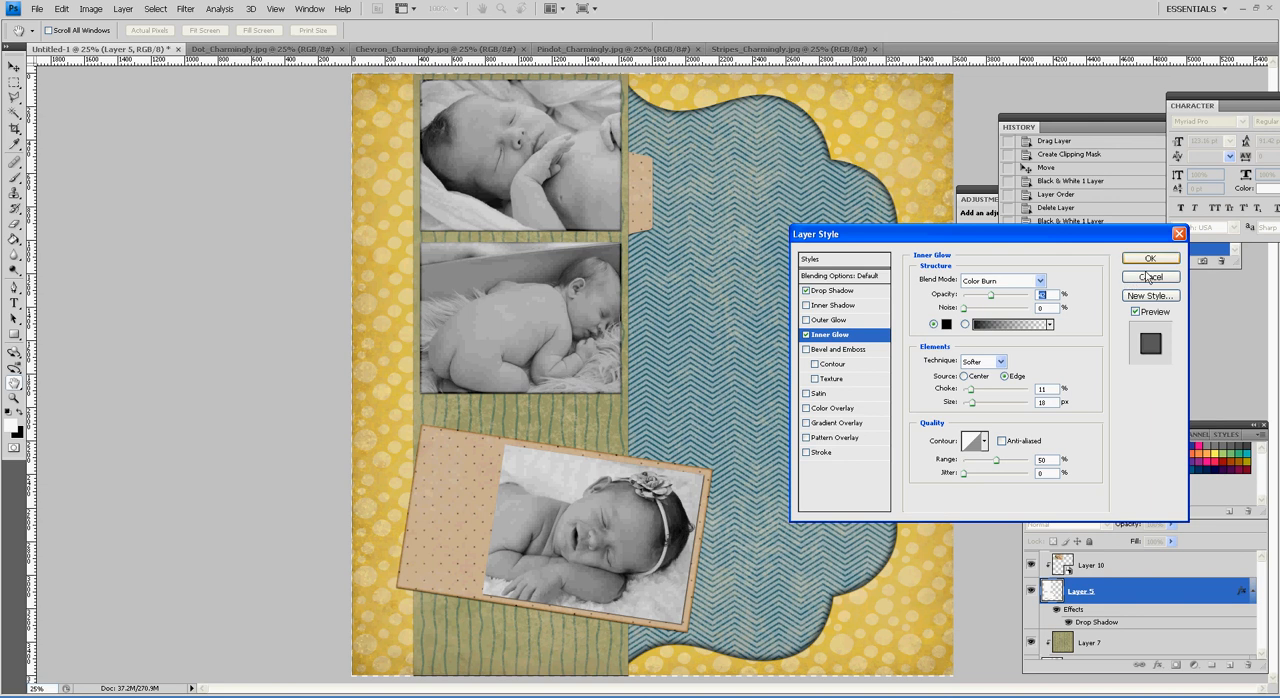
left_click(1148, 263)
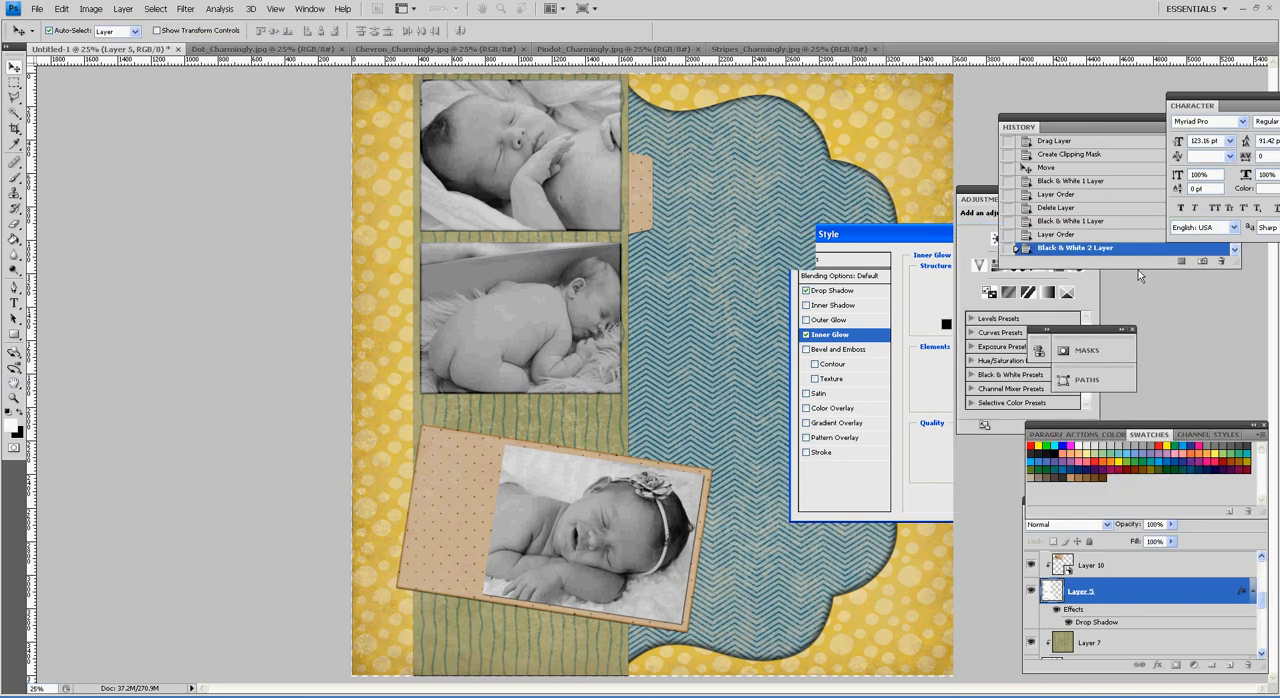
Step: Add an Inner Glow in Color Burn mode to the Vector Smart Object beneath Layer 12, the tilted photo's shape
left_click(756, 525)
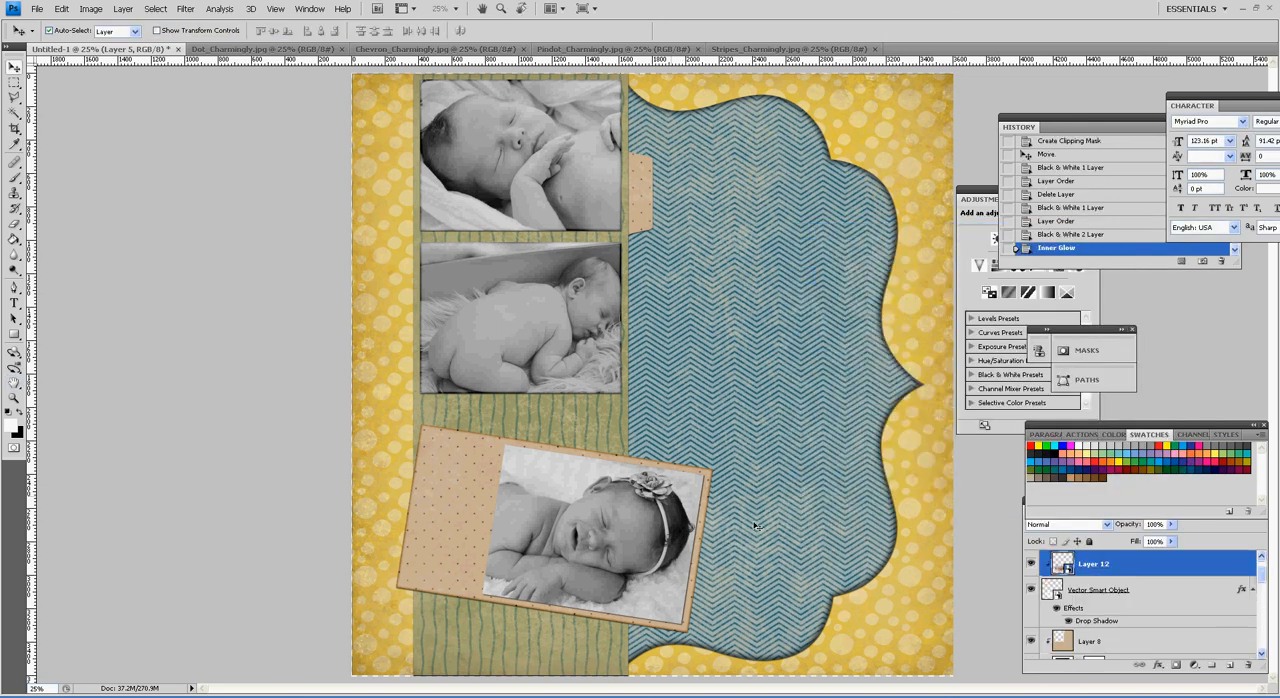
left_click(1188, 590)
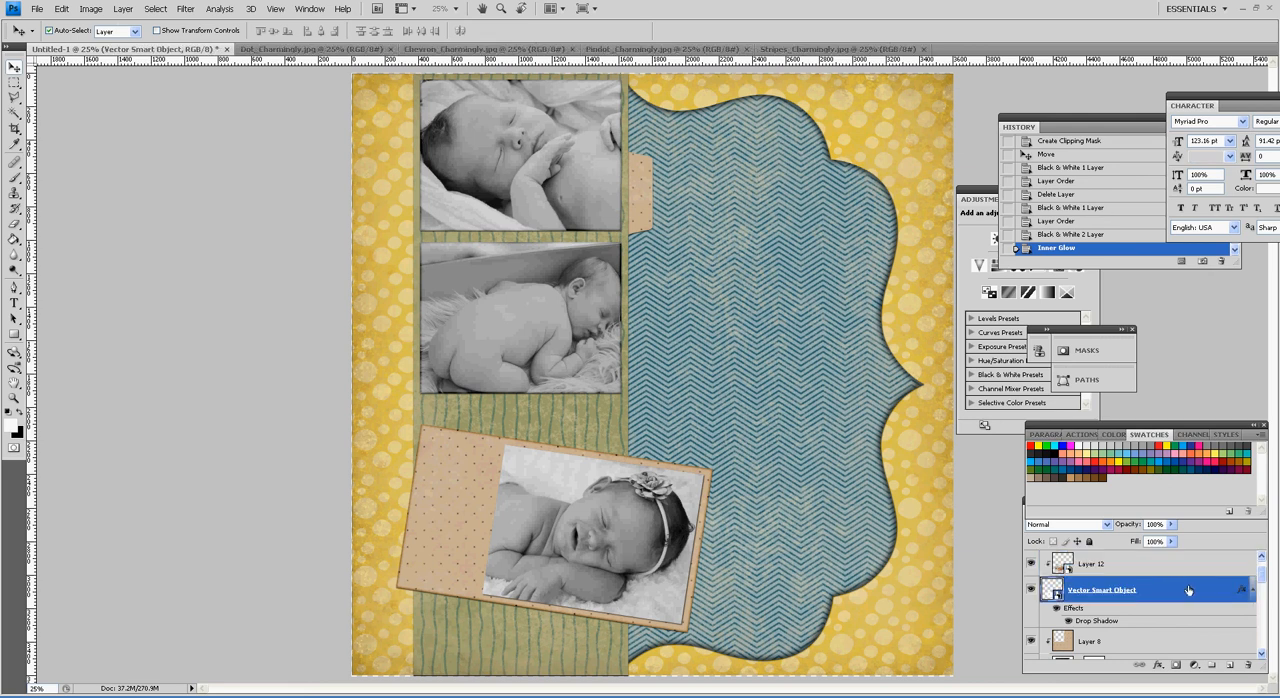
double_click(1192, 590)
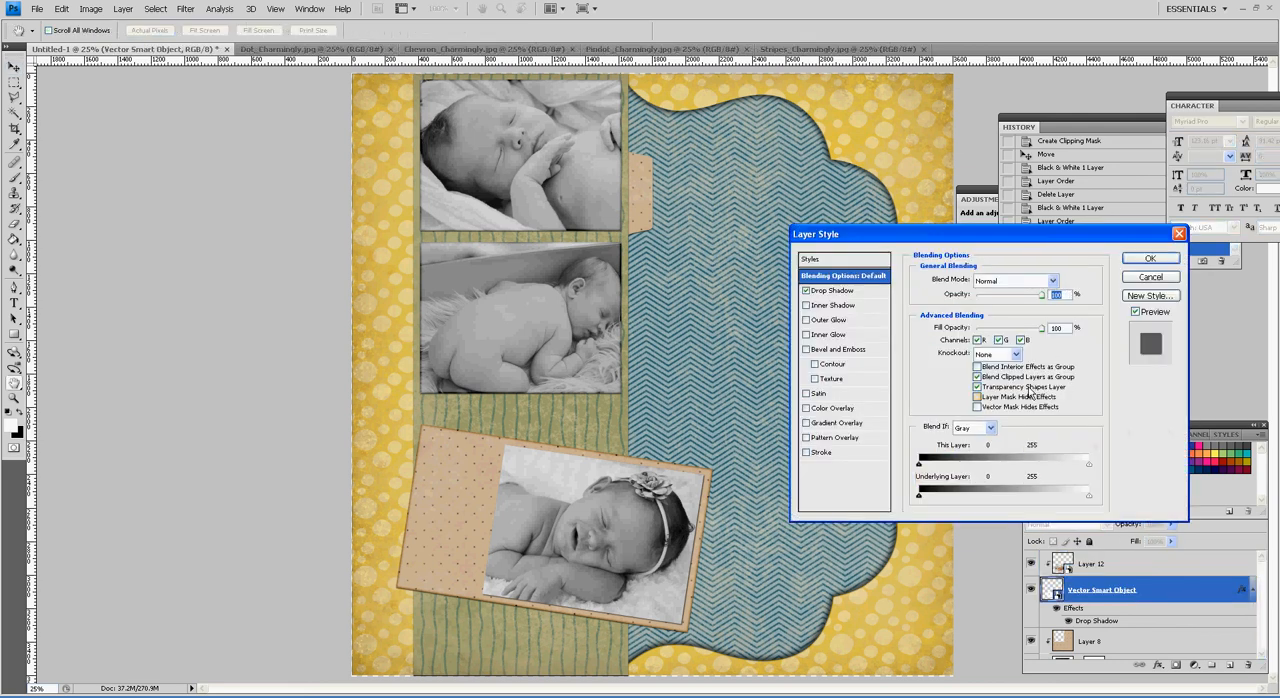
left_click(832, 334)
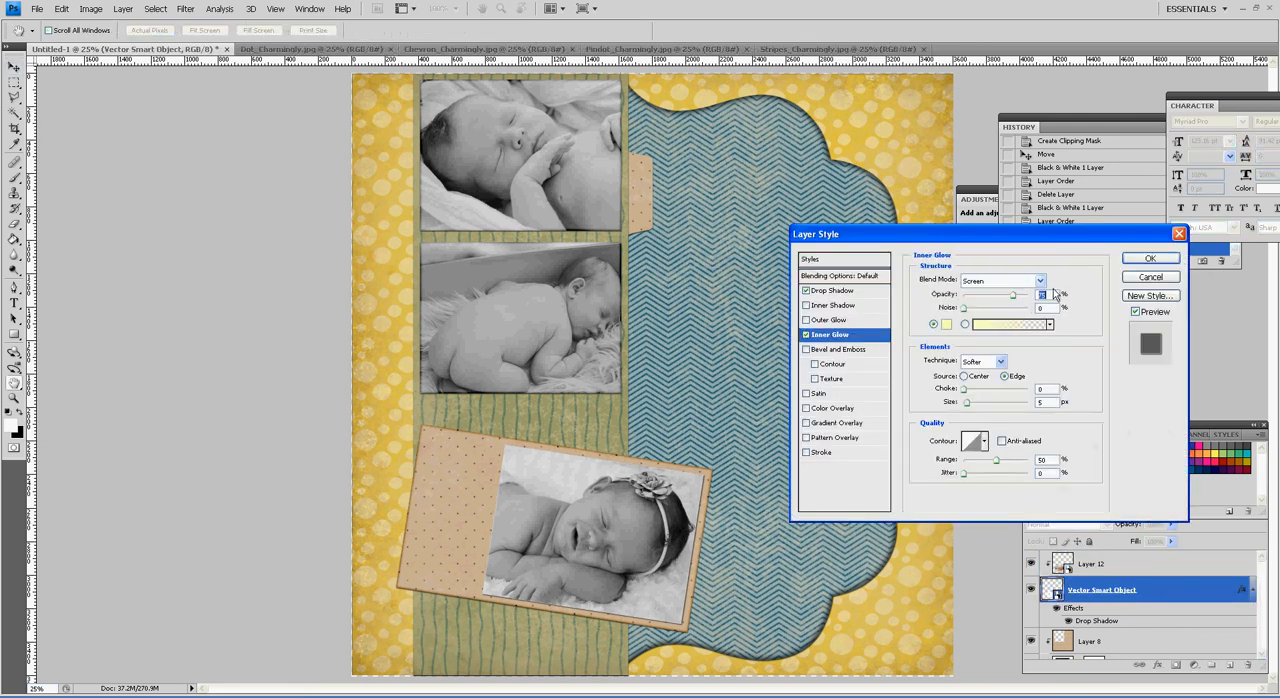
left_click(1040, 281)
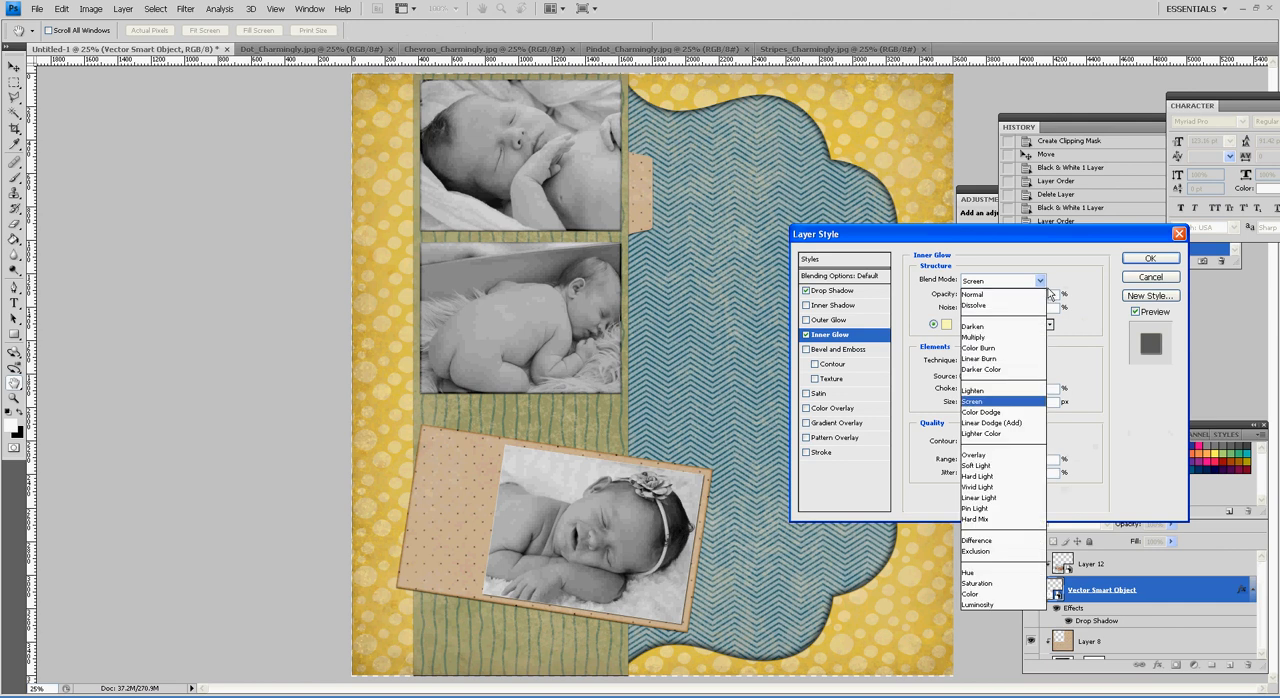
left_click(988, 348)
Step: Make the tilted photo shape's inner glow black with 5% choke, 18 px size and about 62% opacity
left_click(946, 324)
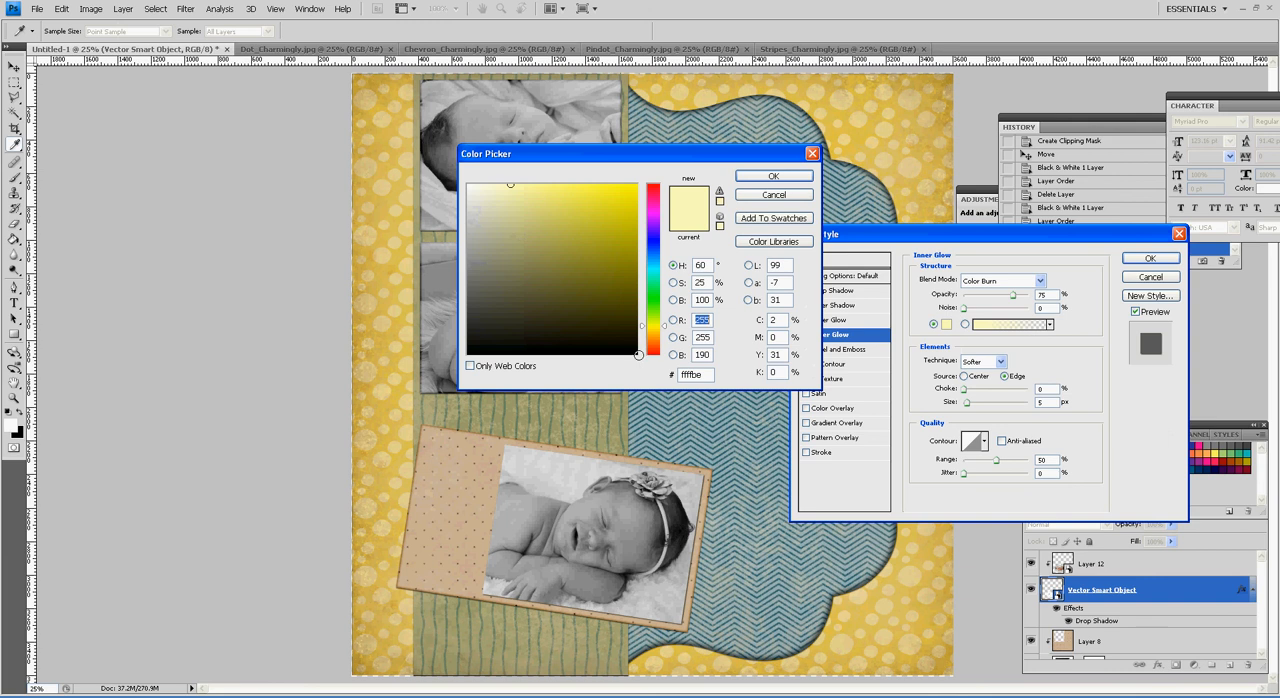
left_click(638, 354)
left_click(773, 176)
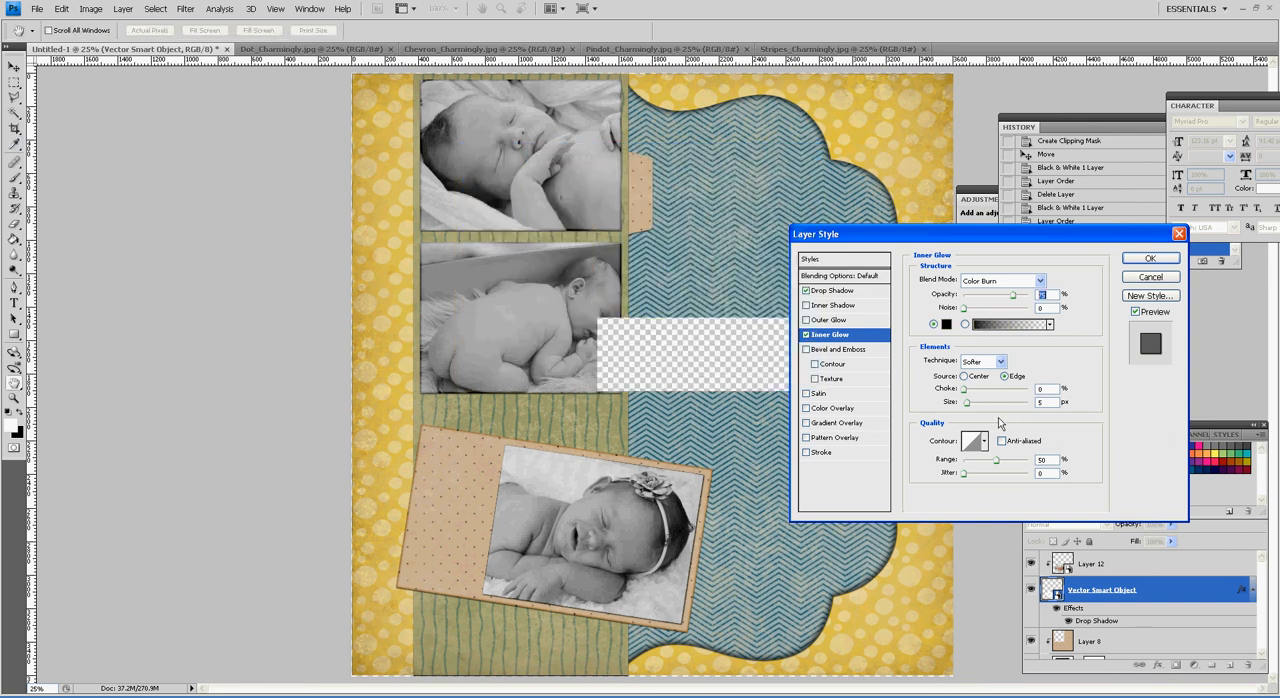
left_click_drag(966, 392, 974, 407)
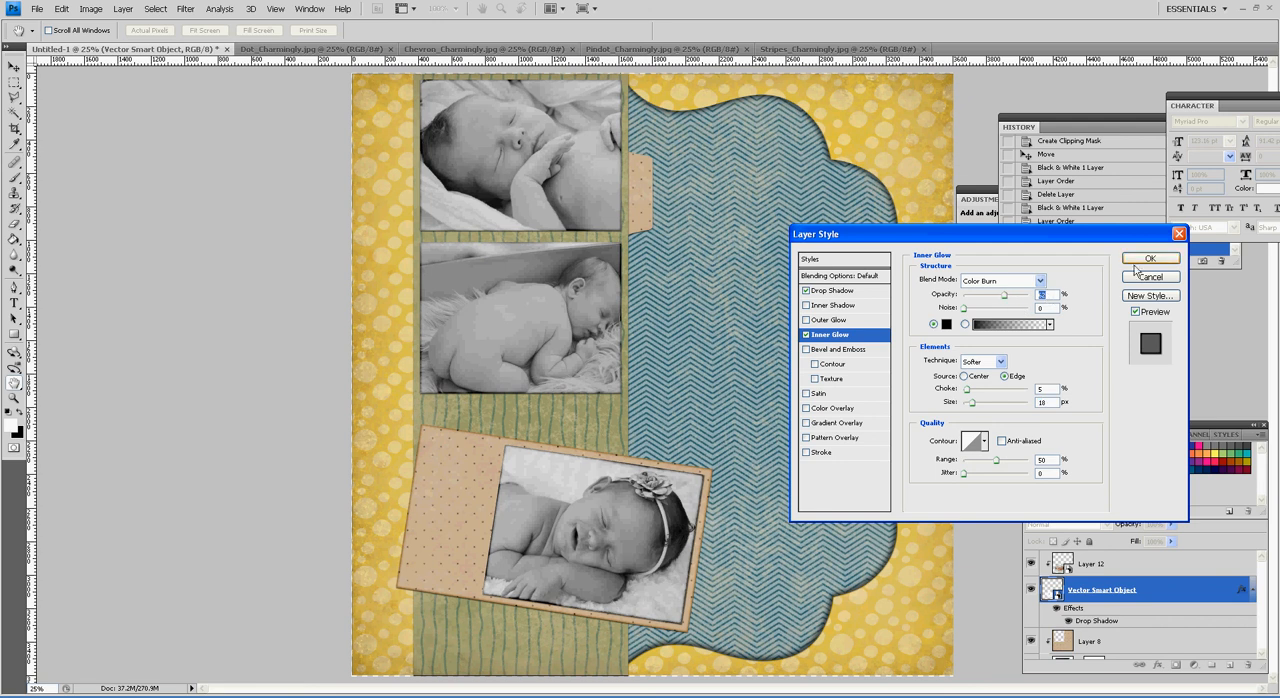
left_click(1146, 261)
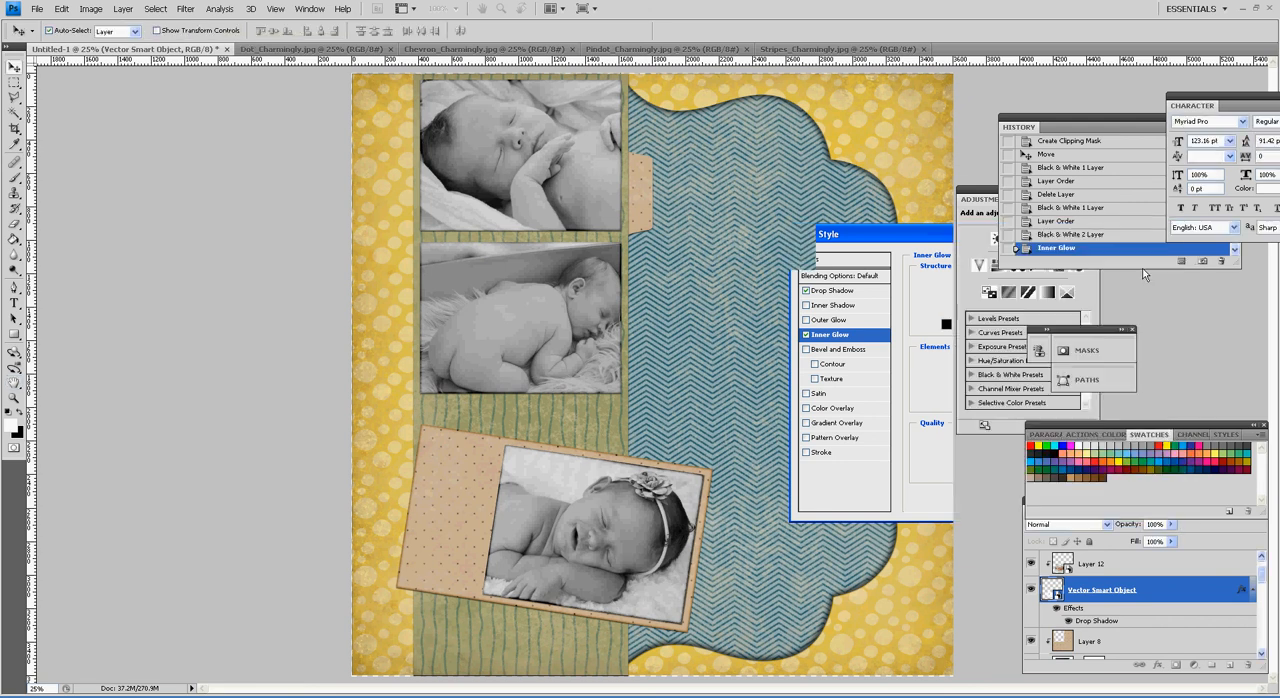
Step: Add an Inner Glow in Color Dodge mode to Layer 3, the small pindot tab beside the top photo
left_click(645, 216)
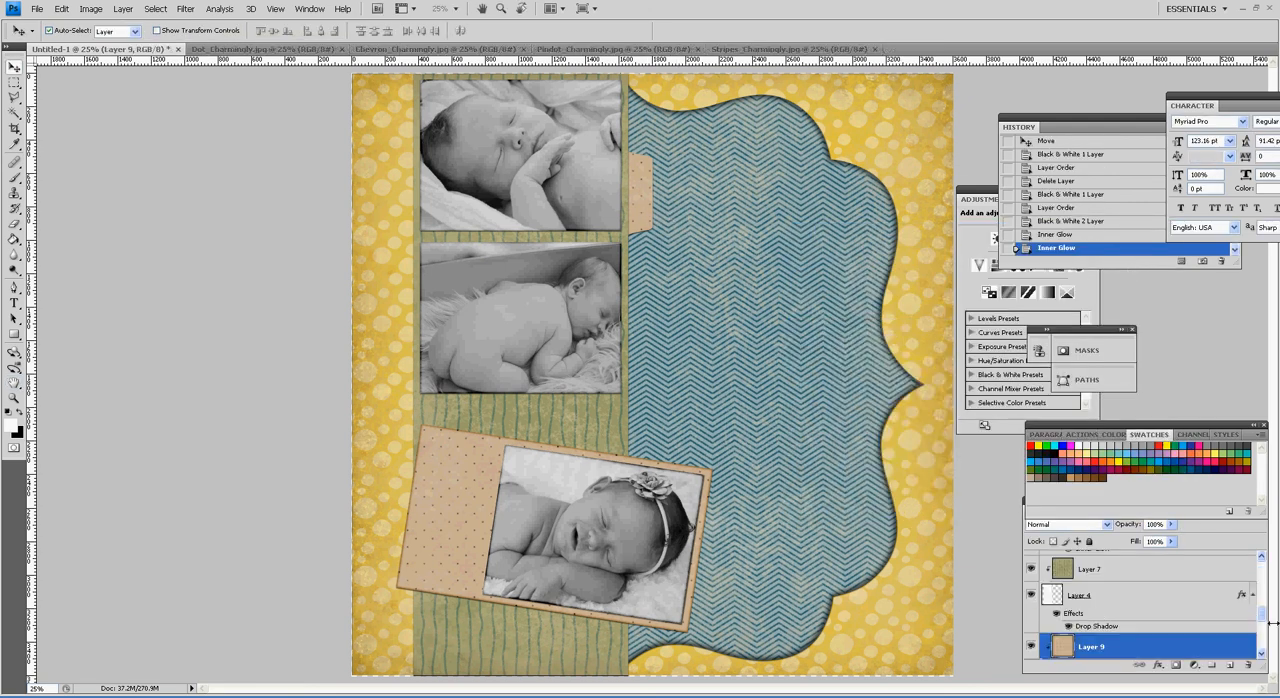
scroll(1264, 630, "down", 3)
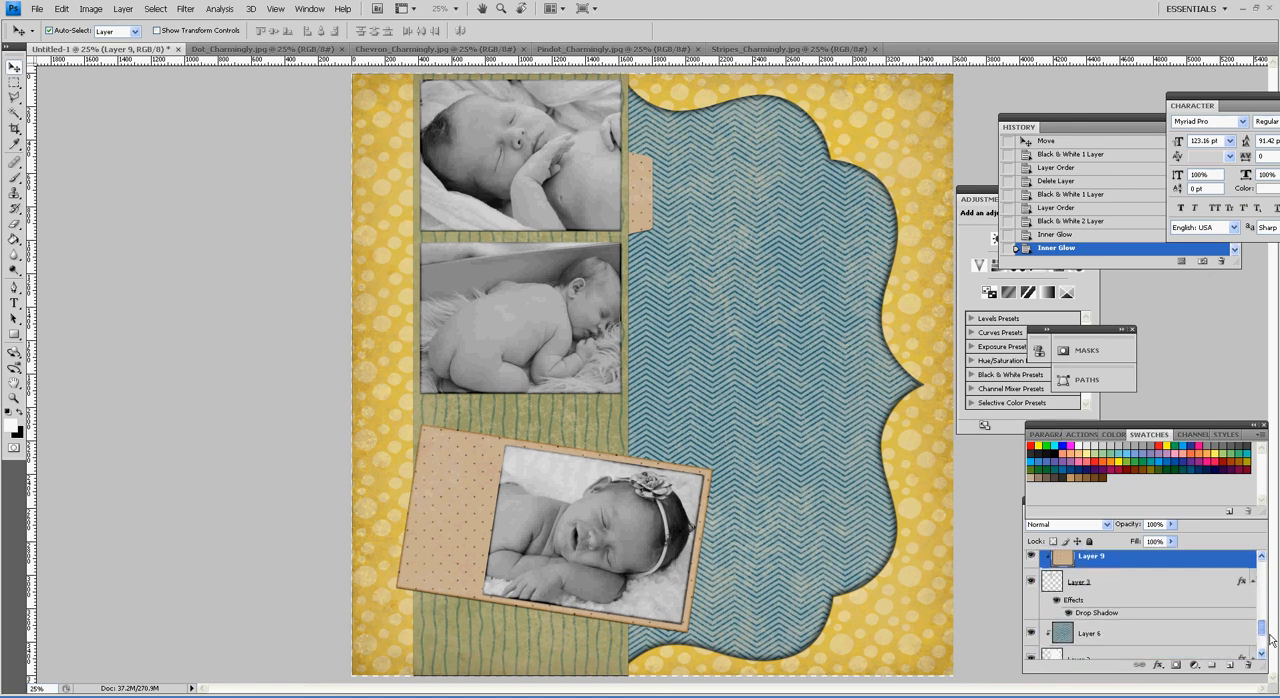
left_click(1165, 596)
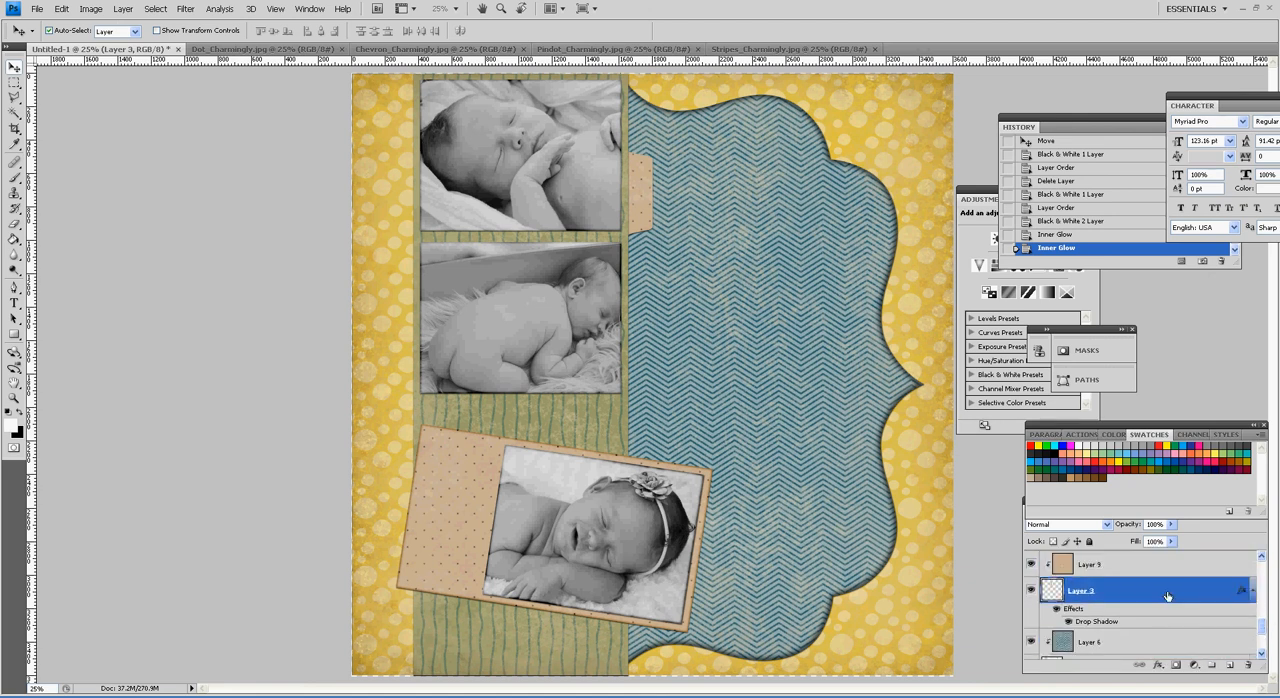
key("space")
double_click(1183, 593)
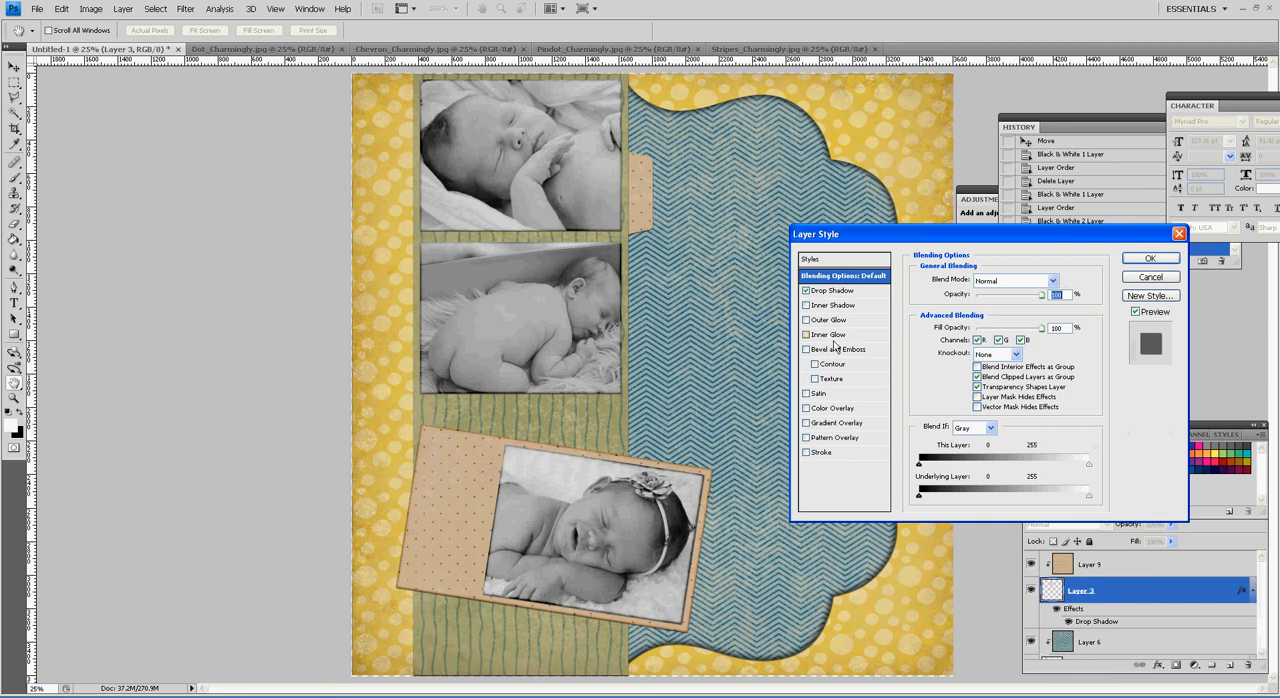
left_click(829, 334)
left_click(1000, 280)
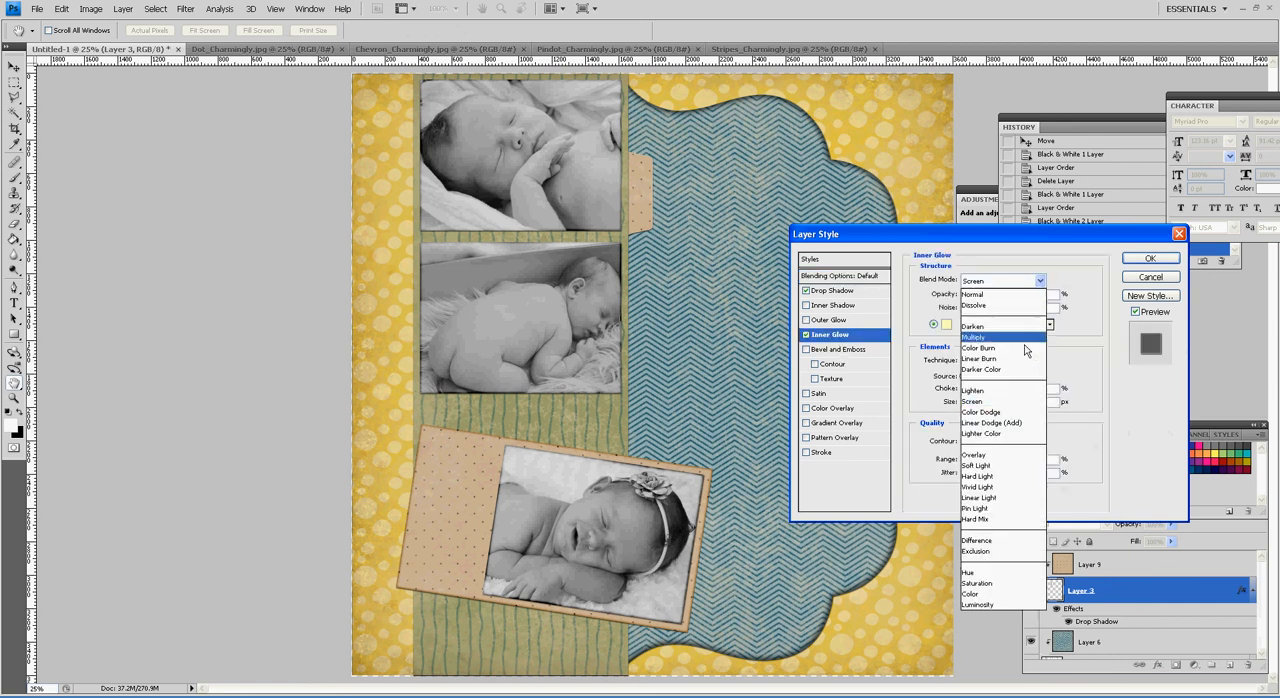
left_click(1009, 416)
Step: Make the tab's inner glow off-white with 21% choke, about 40 px size and about 14% opacity
left_click_drag(971, 403, 979, 416)
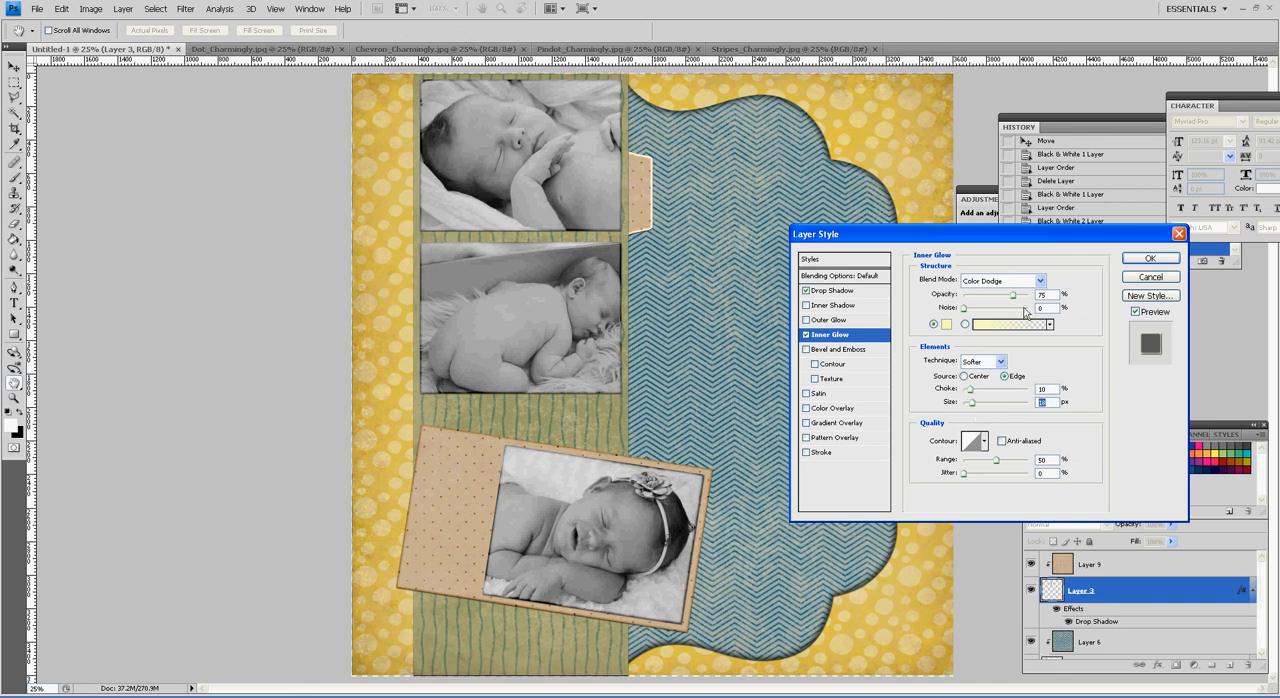
left_click_drag(1013, 304, 982, 310)
left_click(946, 324)
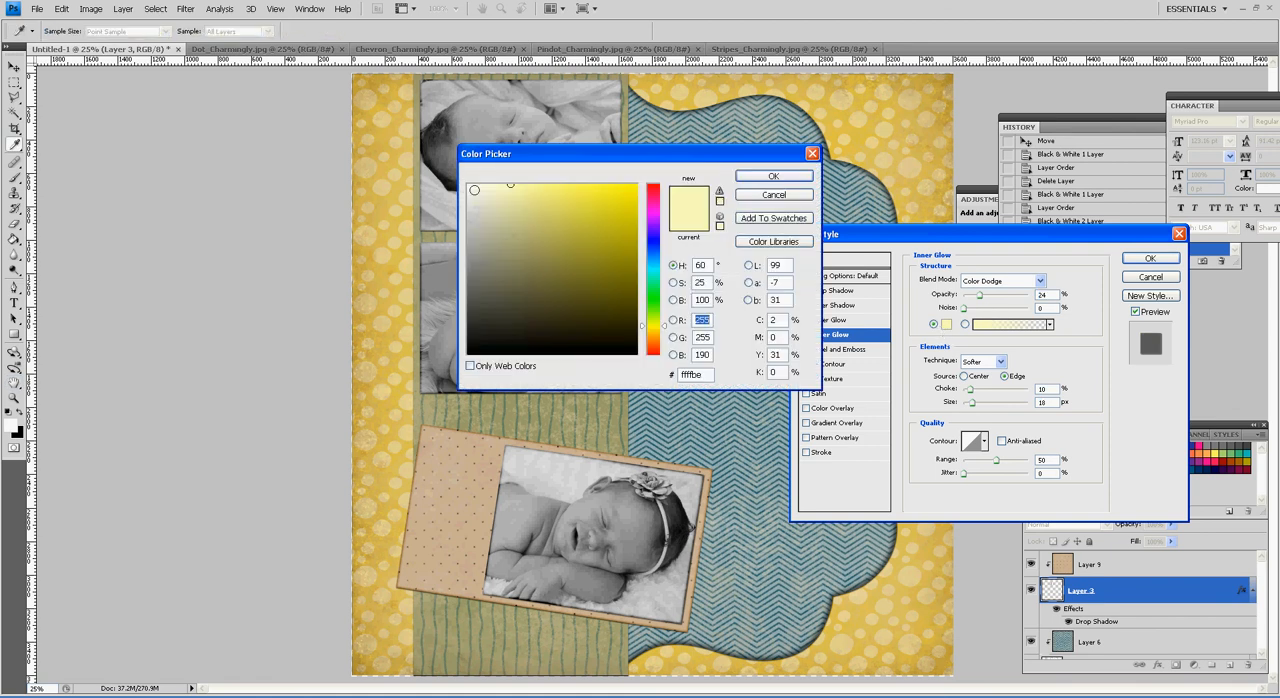
left_click(770, 176)
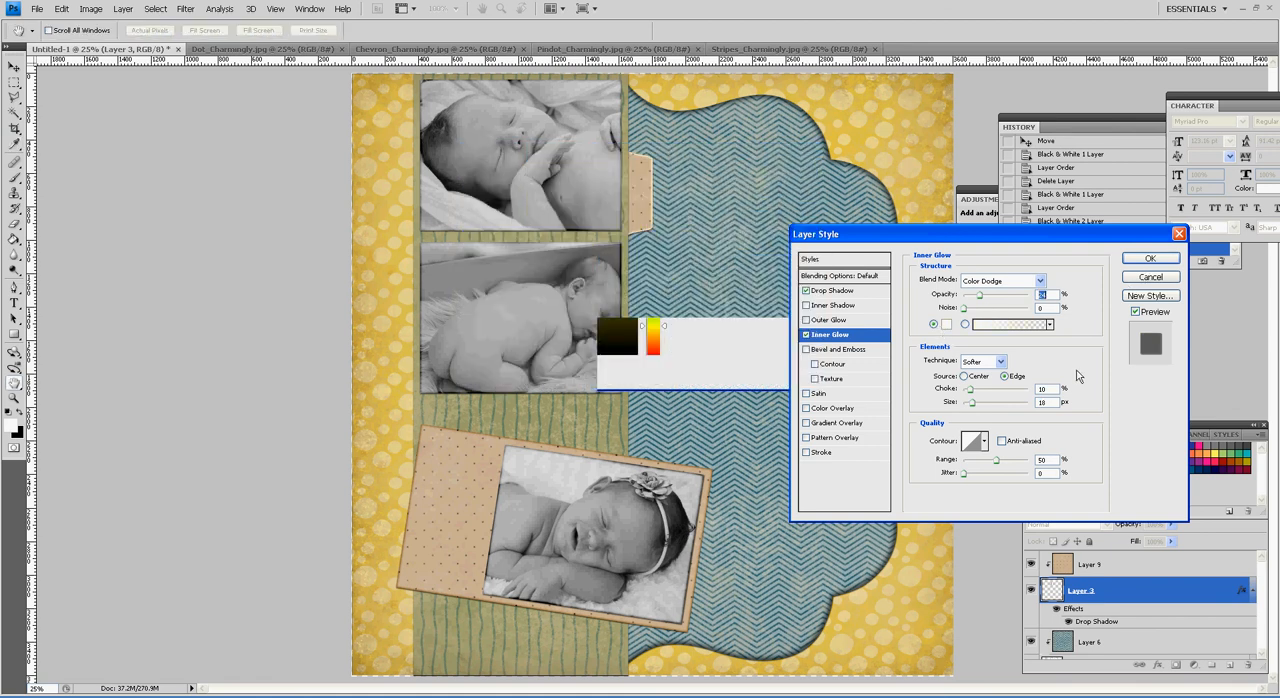
left_click_drag(976, 393, 986, 405)
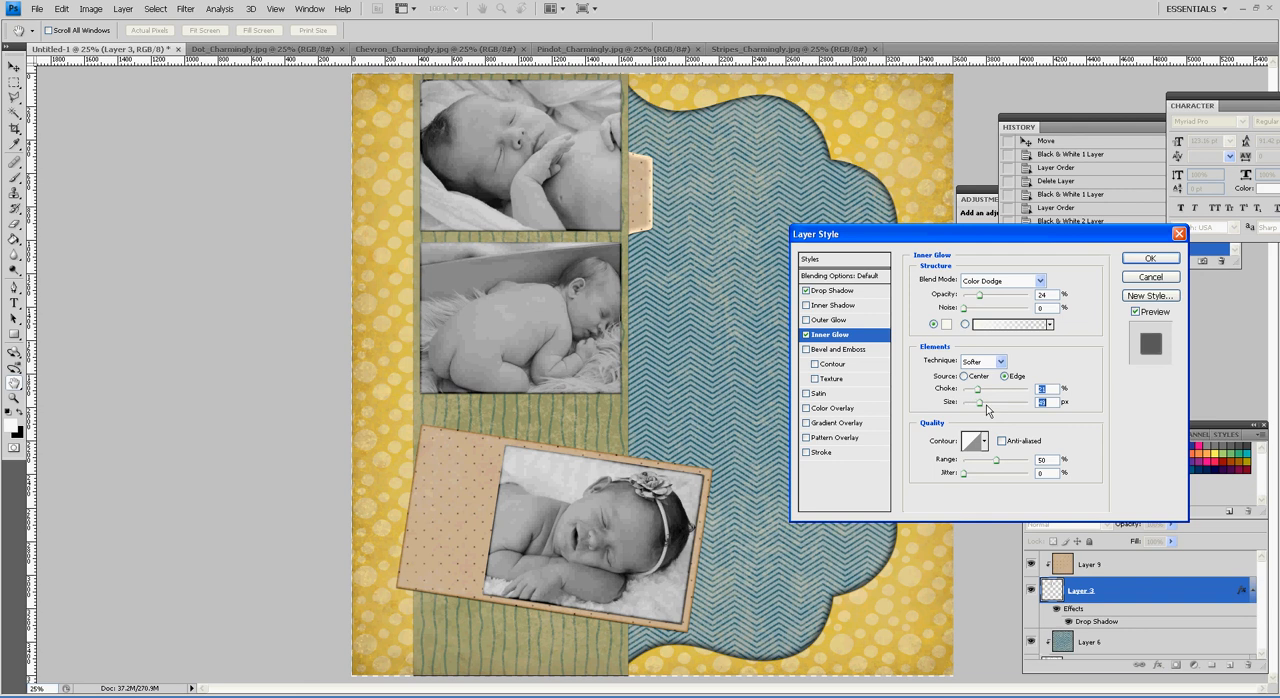
left_click_drag(979, 295, 971, 296)
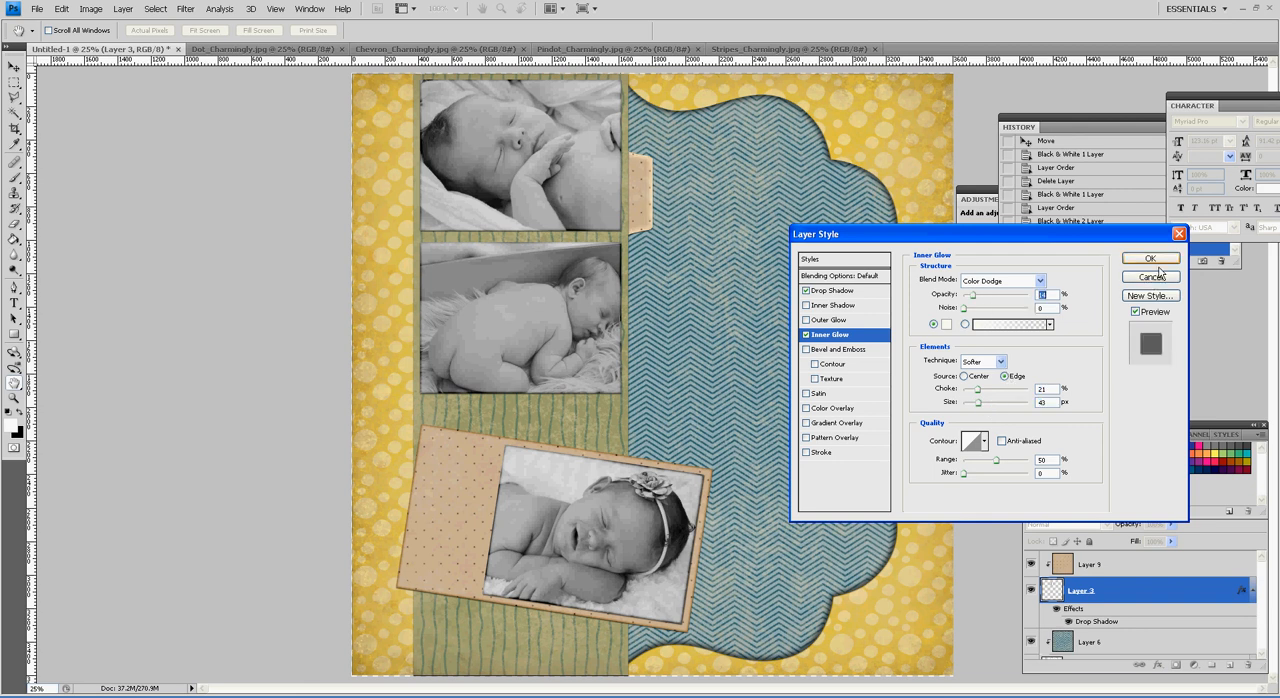
left_click(1150, 259)
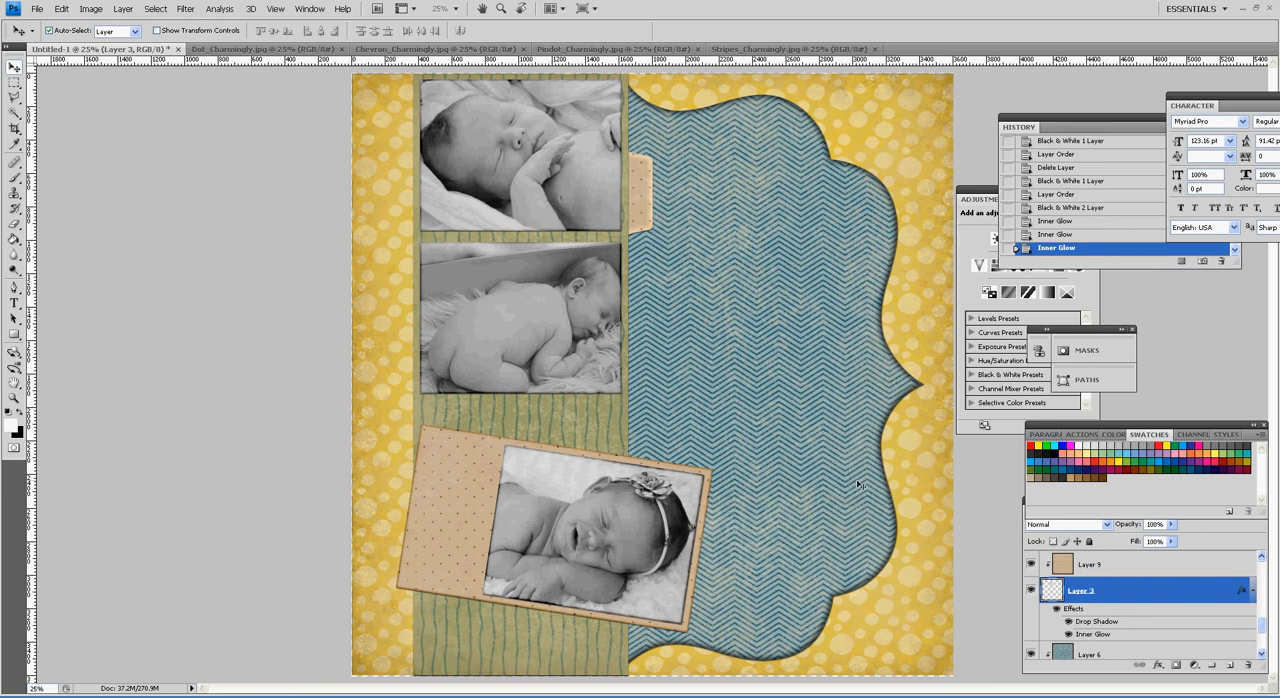
Step: Switch to the Lettering Delights site in the browser and save the yellow lined note from the Charmingly Noteworthy graphic set as Cha06_CharminglyNo.png
left_click(552, 696)
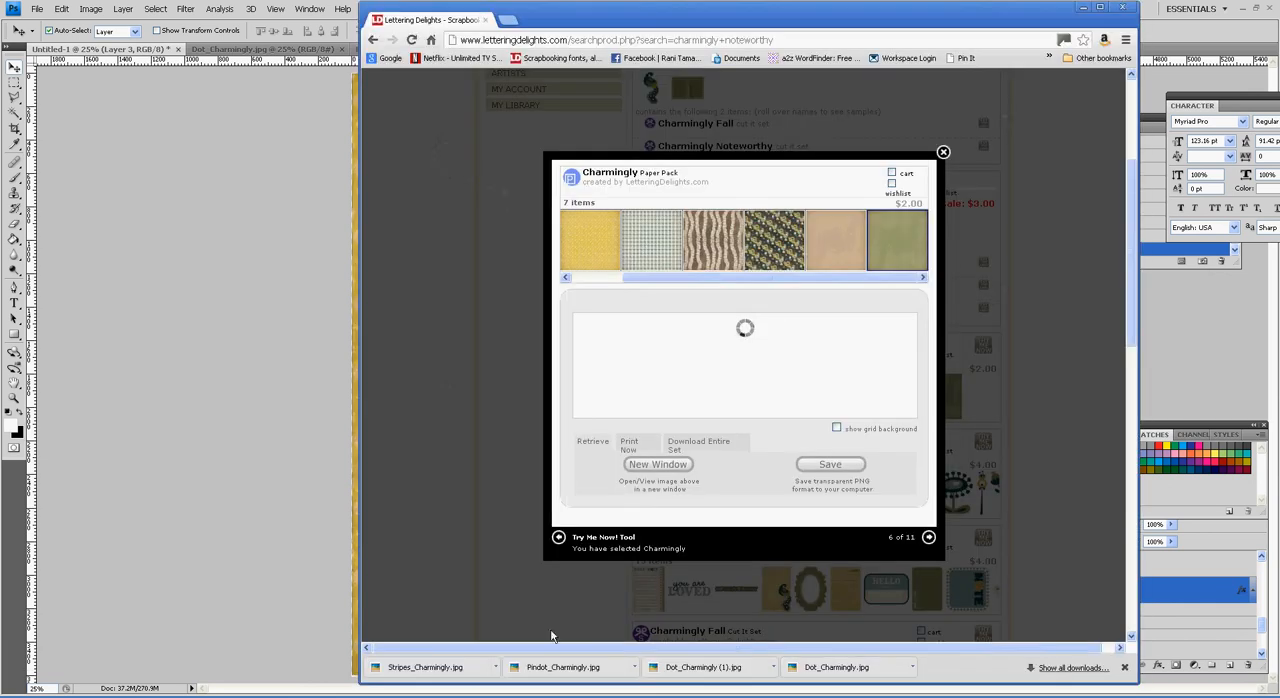
left_click(944, 155)
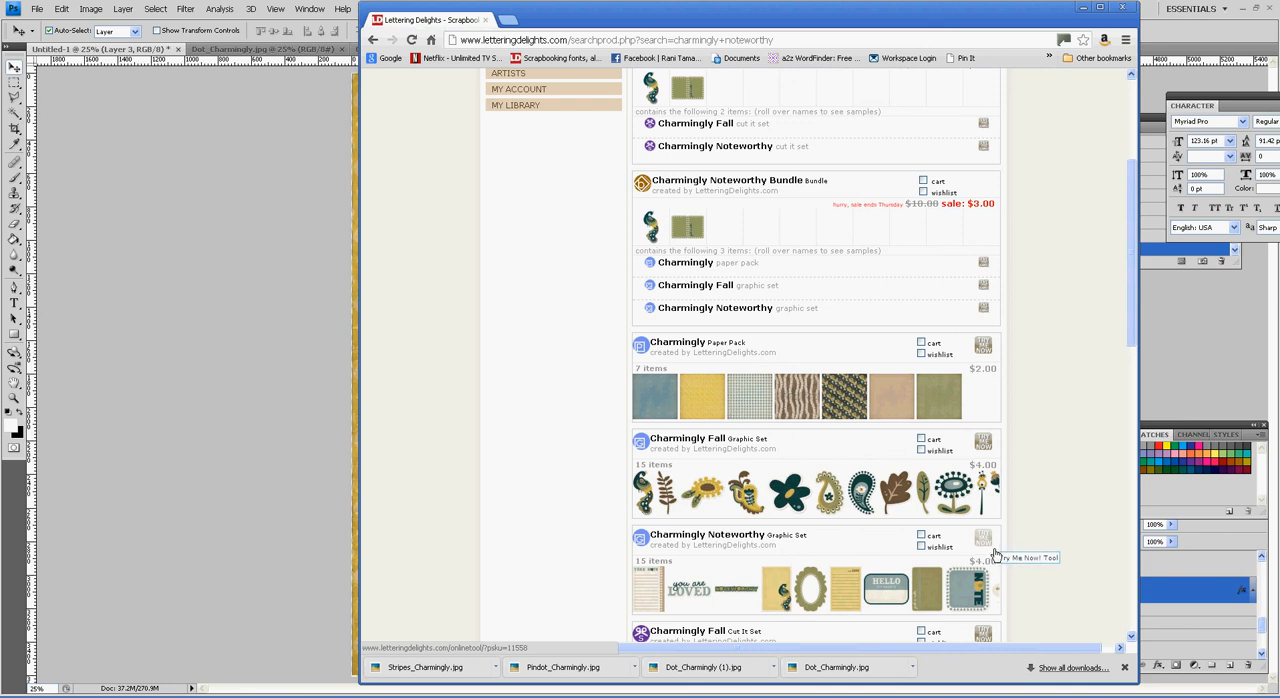
left_click(994, 550)
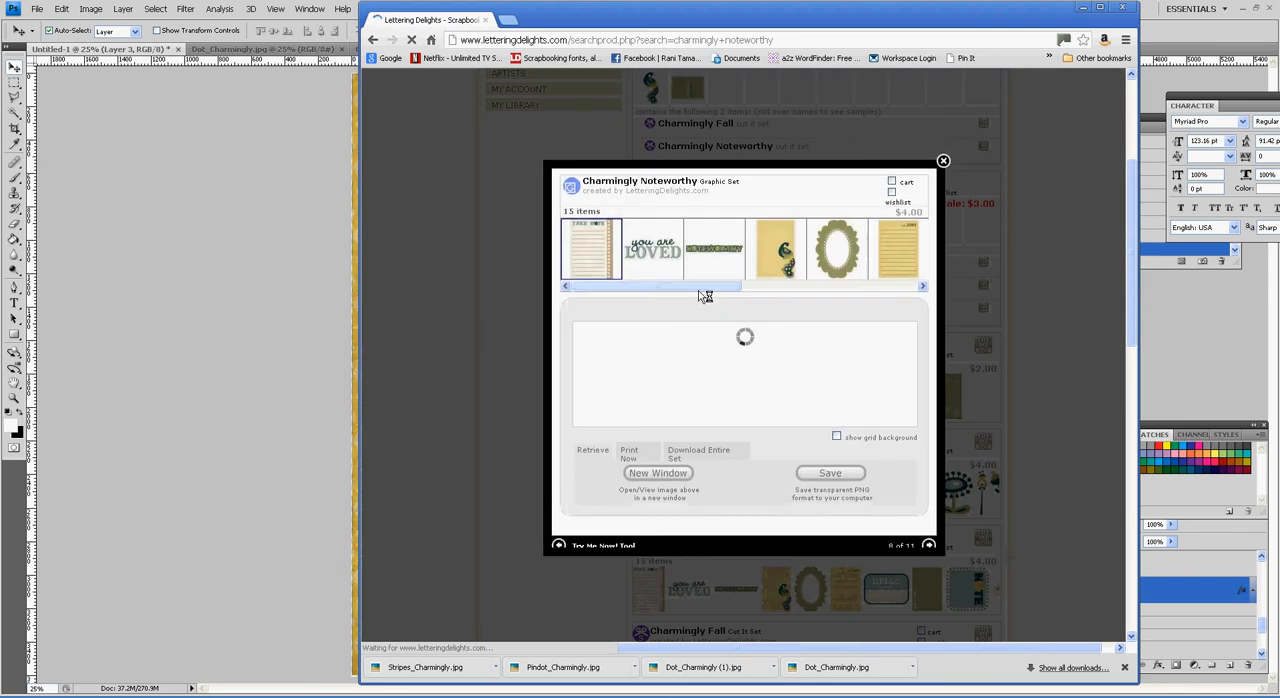
left_click(895, 252)
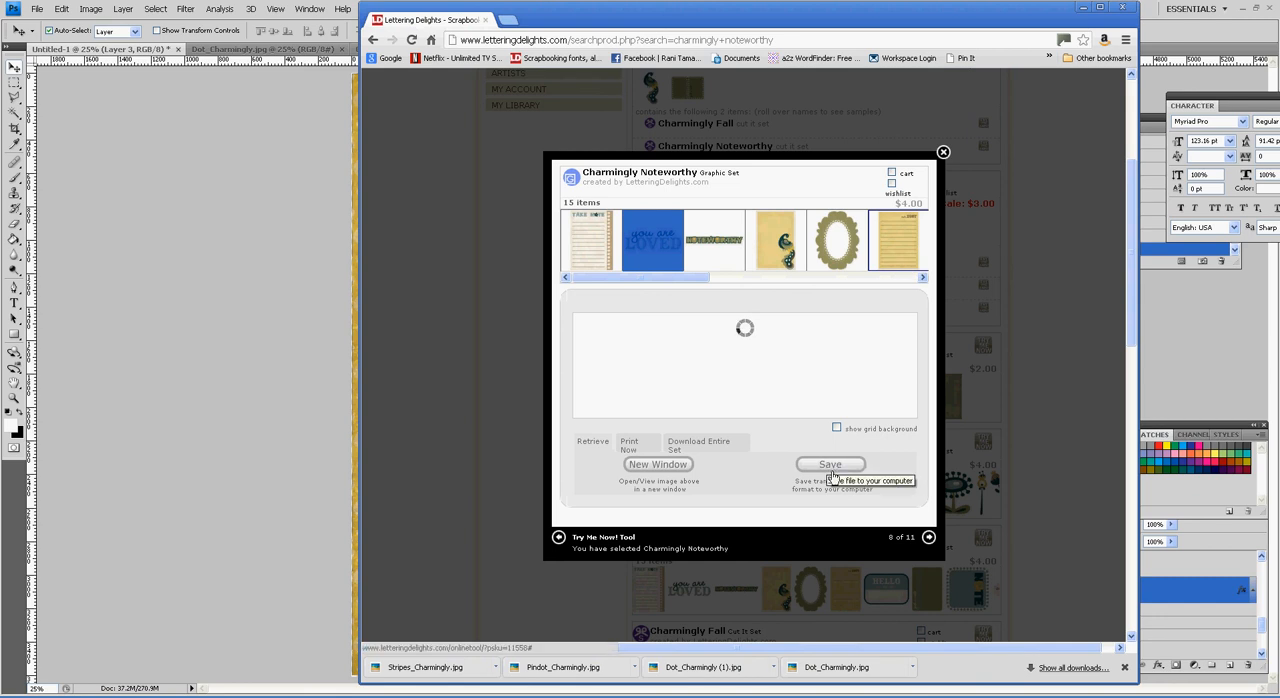
left_click(838, 468)
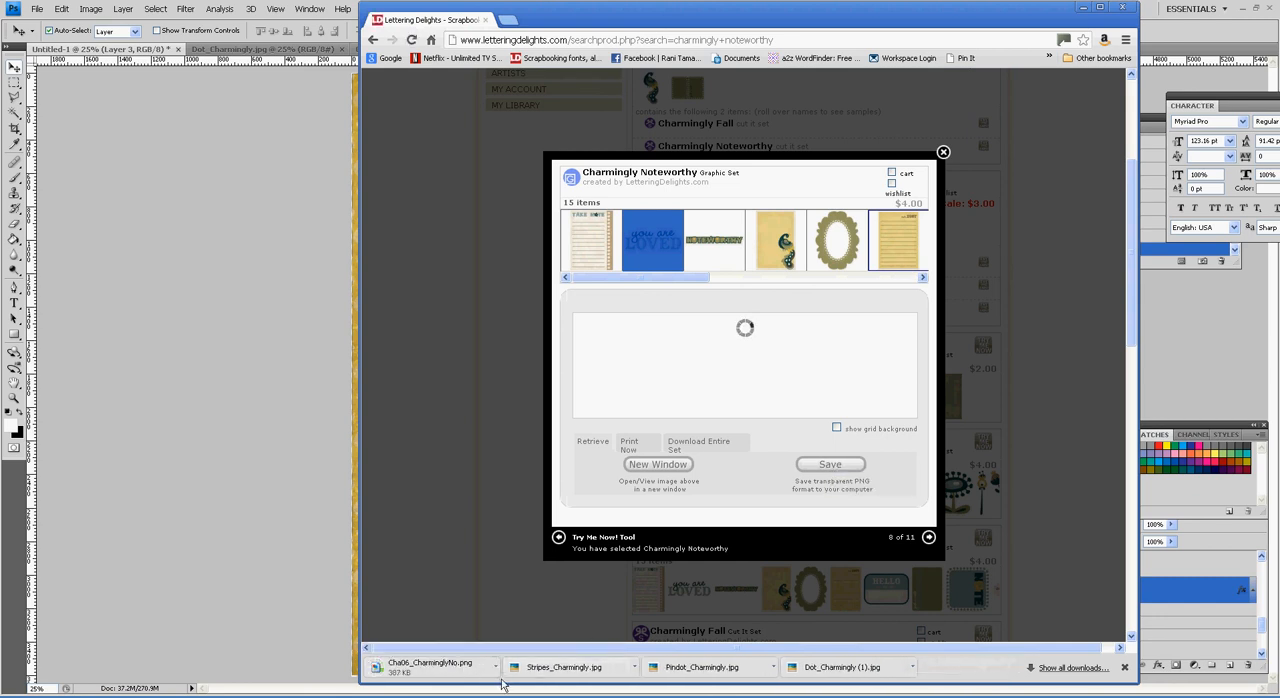
Step: Open Cha06_CharminglyNo.png in Photoshop, copy the whole lined note and paste it into the Untitled-1 layout beneath the tab layer
left_click(491, 666)
left_click(521, 595)
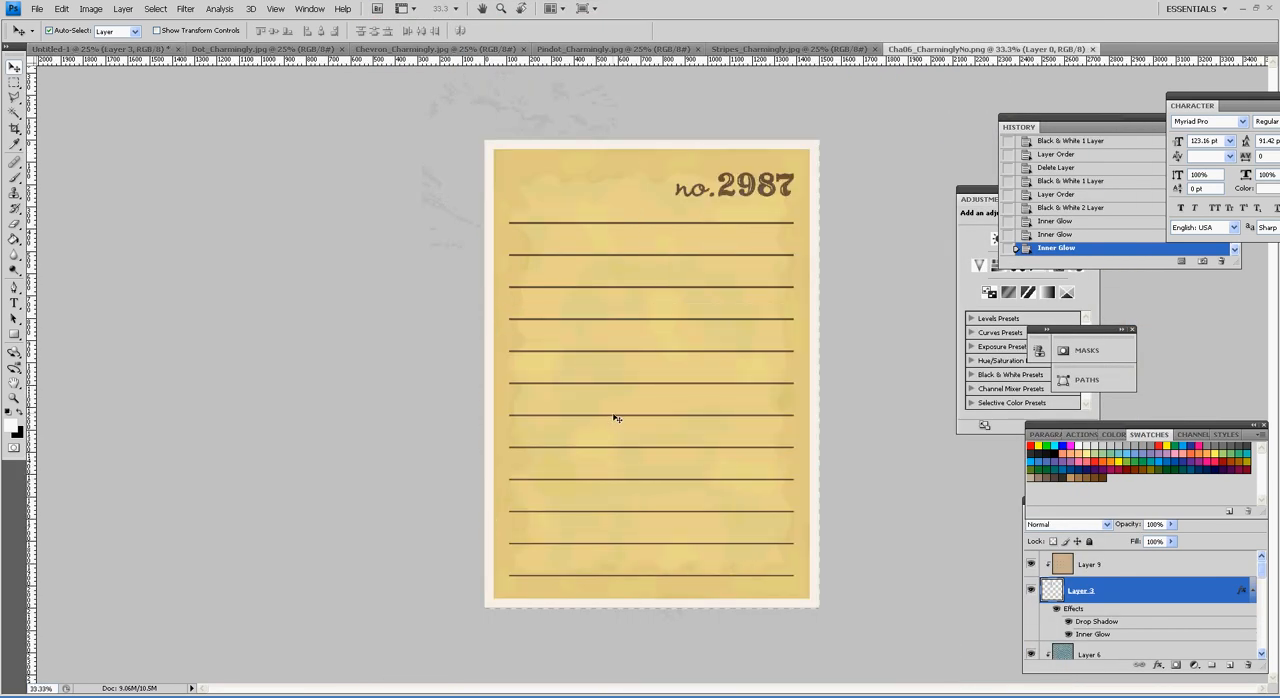
key("ctrl+a")
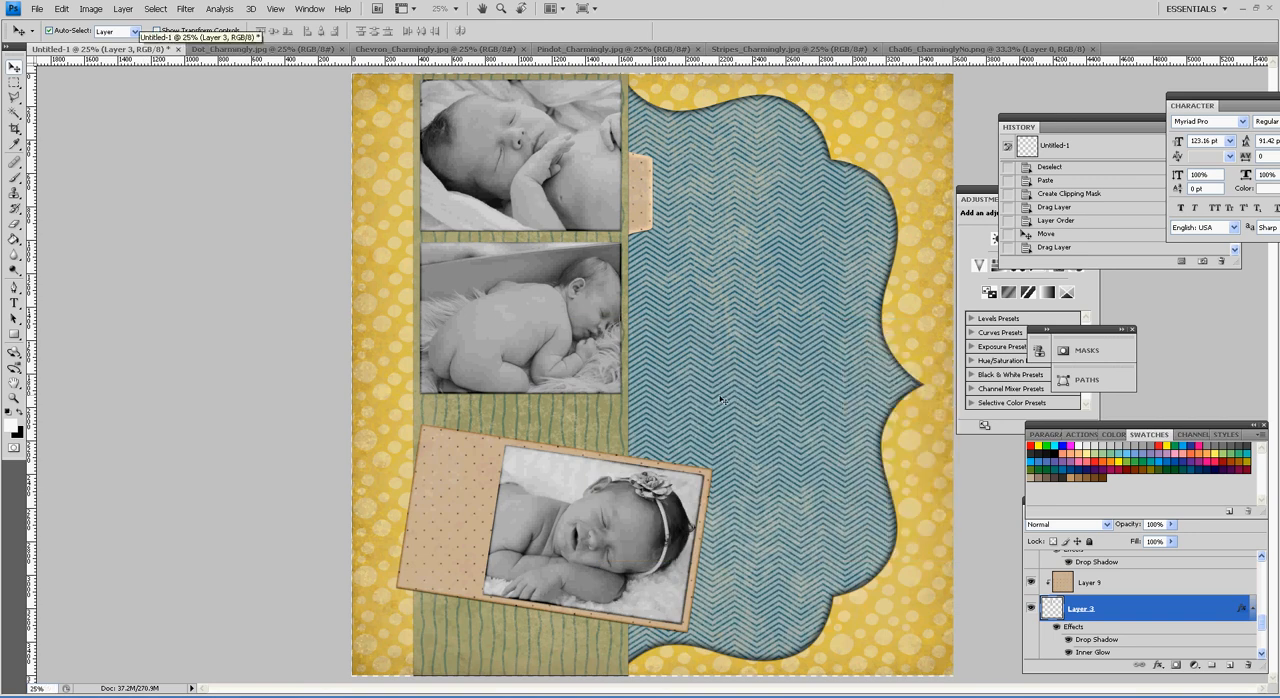
left_click(720, 398)
key("ctrl+v")
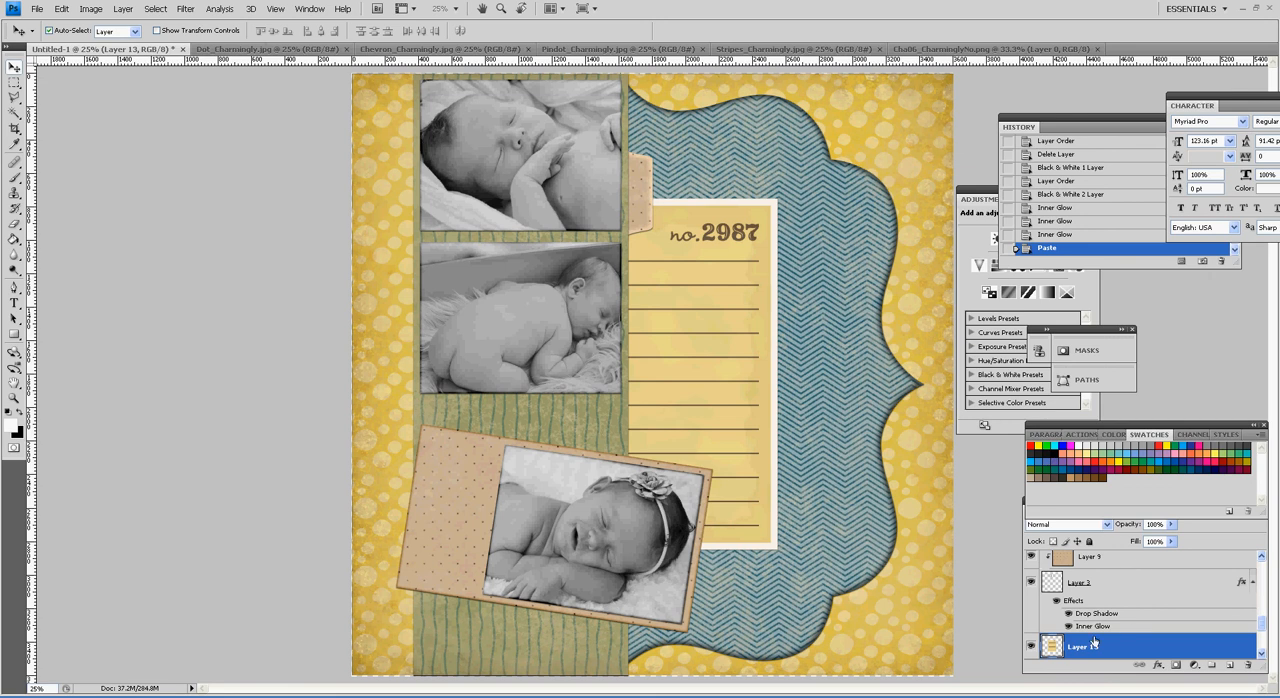
Step: Convert the pasted note to a smart object and scale it to about 81% width and 87% height
right_click(1127, 655)
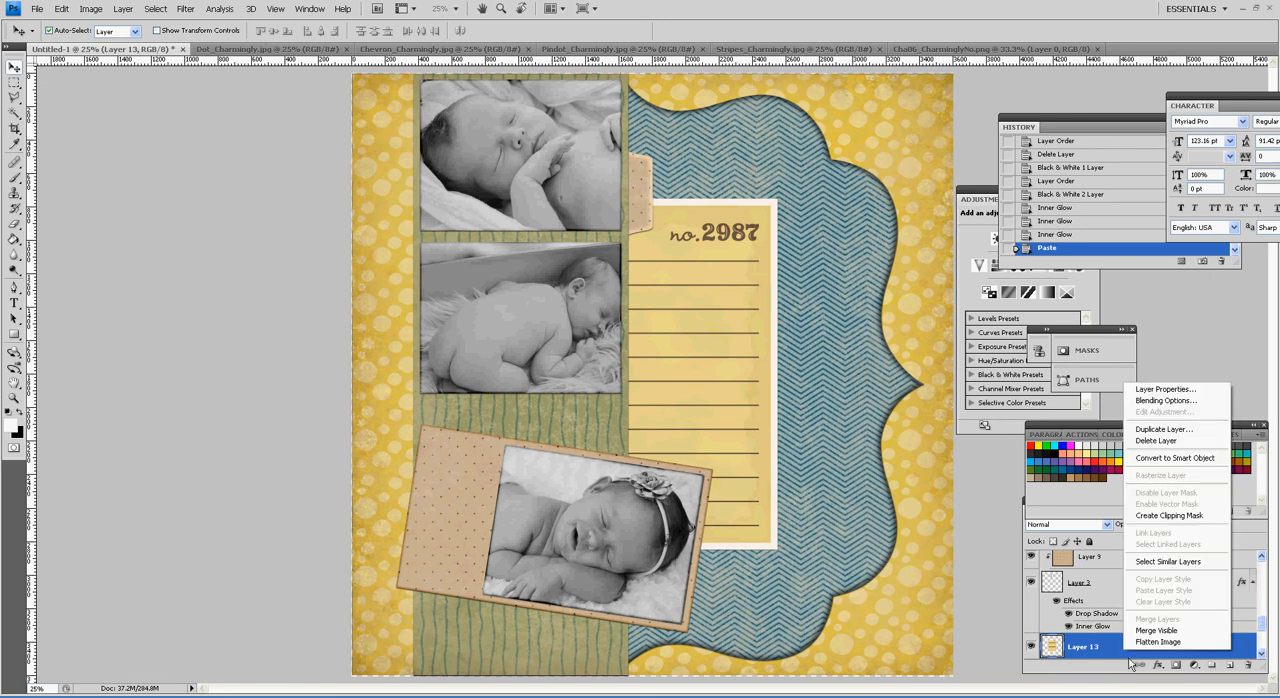
left_click(1205, 460)
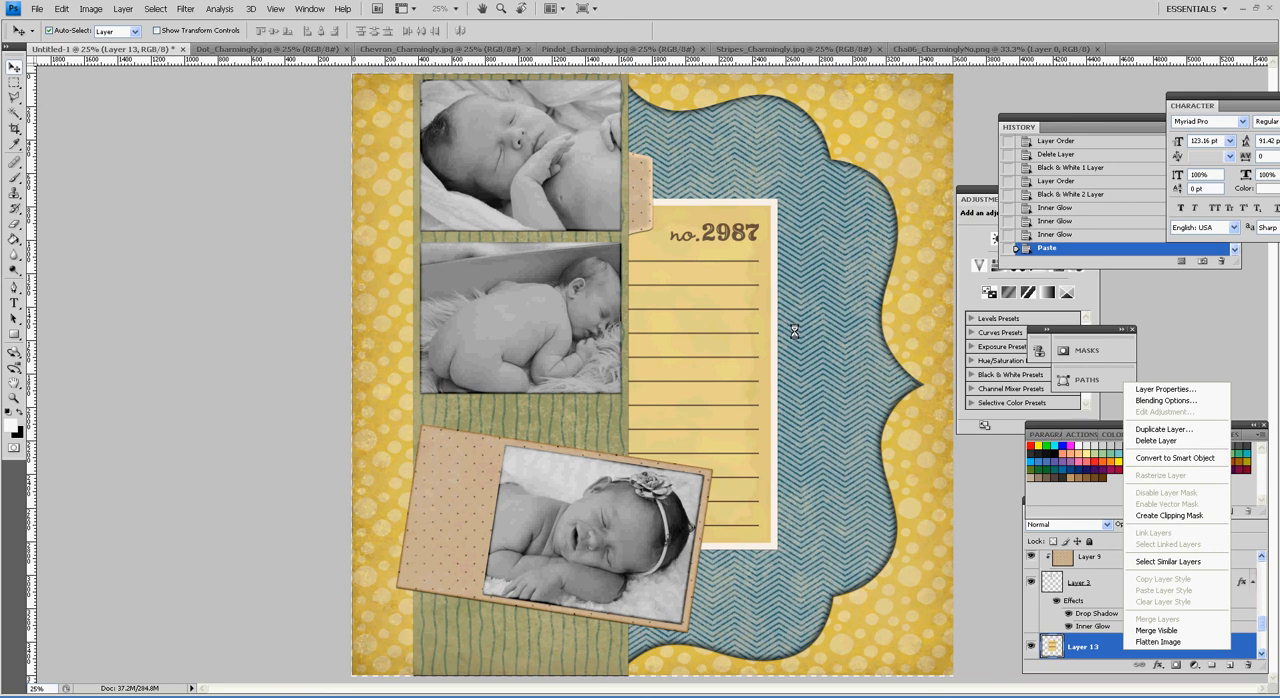
key("ctrl+t")
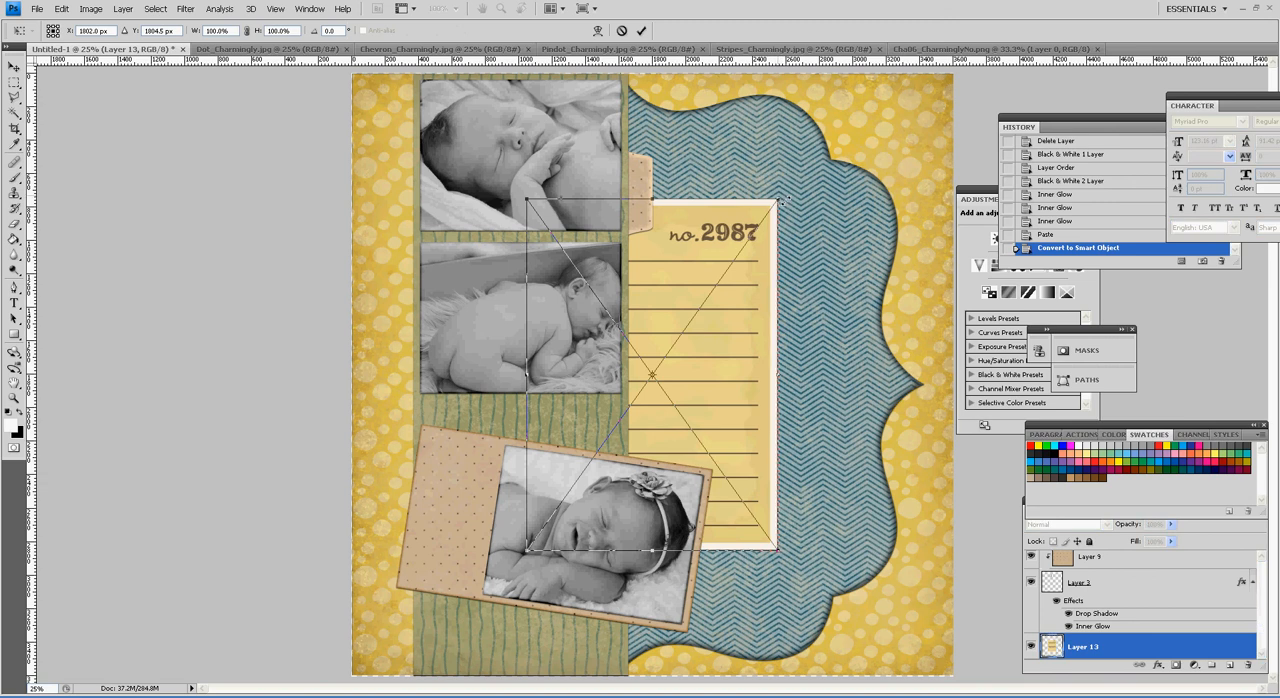
left_click_drag(778, 202, 738, 245)
key("Return")
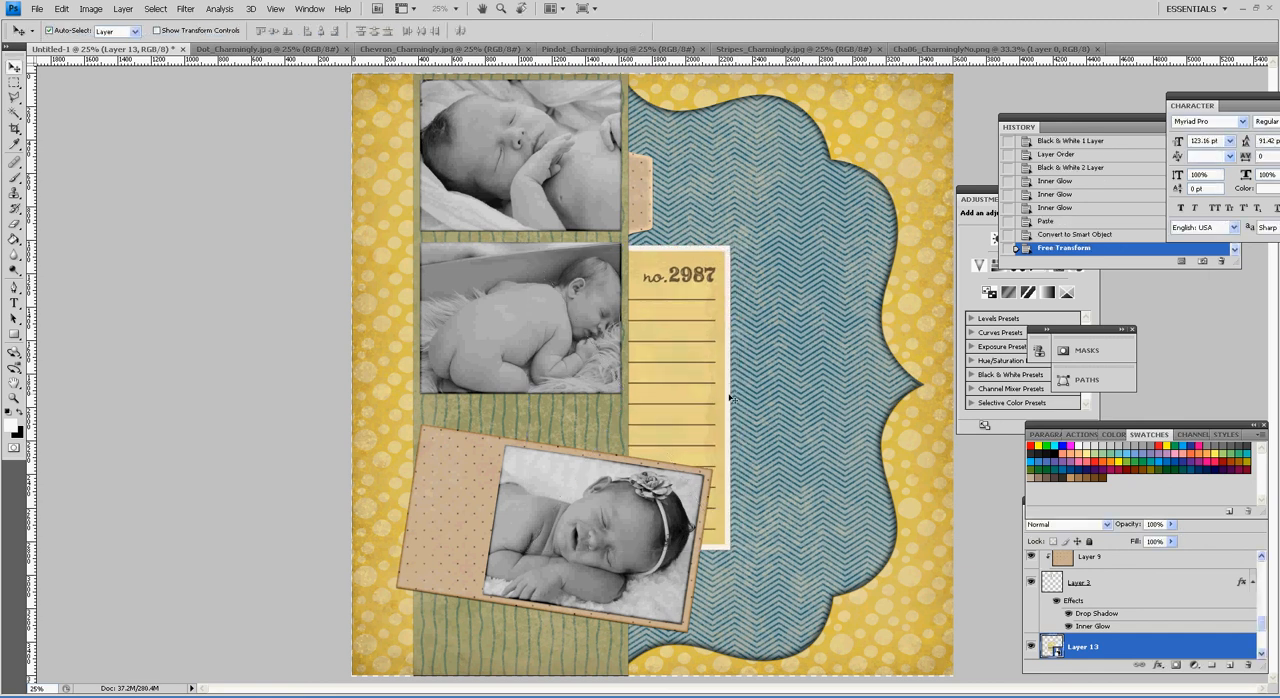
Step: Rotate the lined note 9° clockwise and move it so its corners tuck behind the pindot tab and the tilted photo
key("ctrl+t")
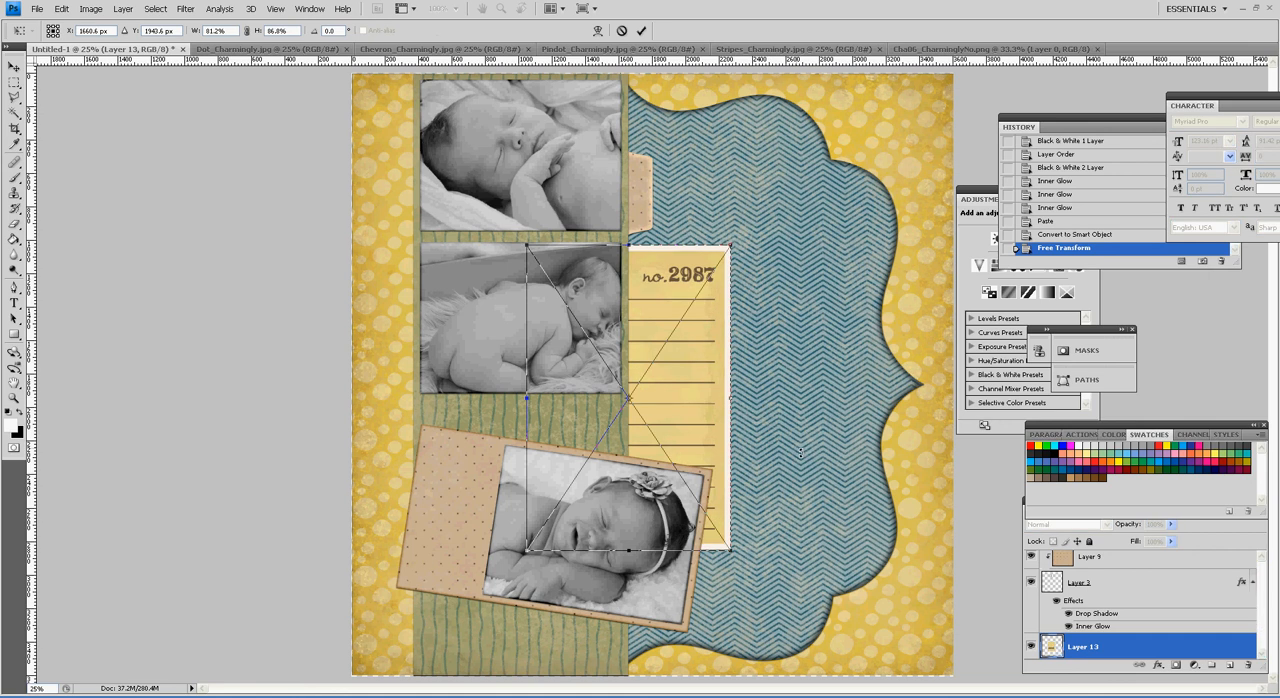
left_click_drag(803, 455, 811, 489)
left_click_drag(671, 423, 677, 408)
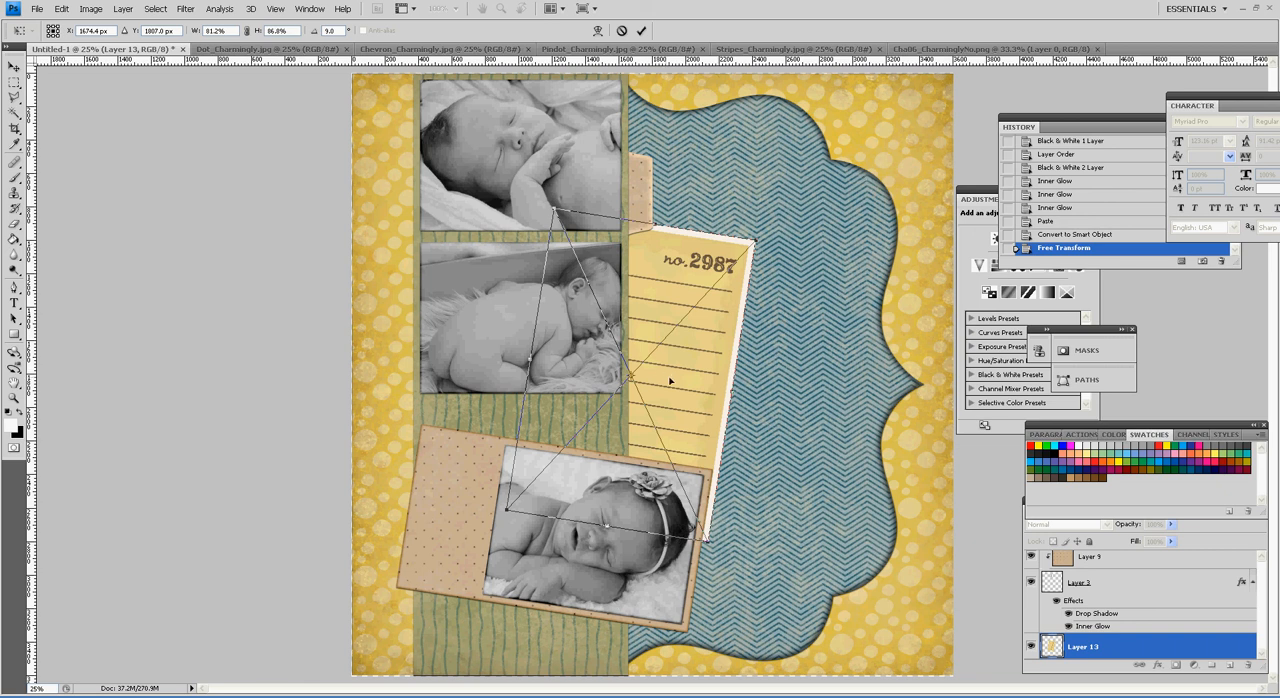
left_click_drag(670, 381, 646, 370)
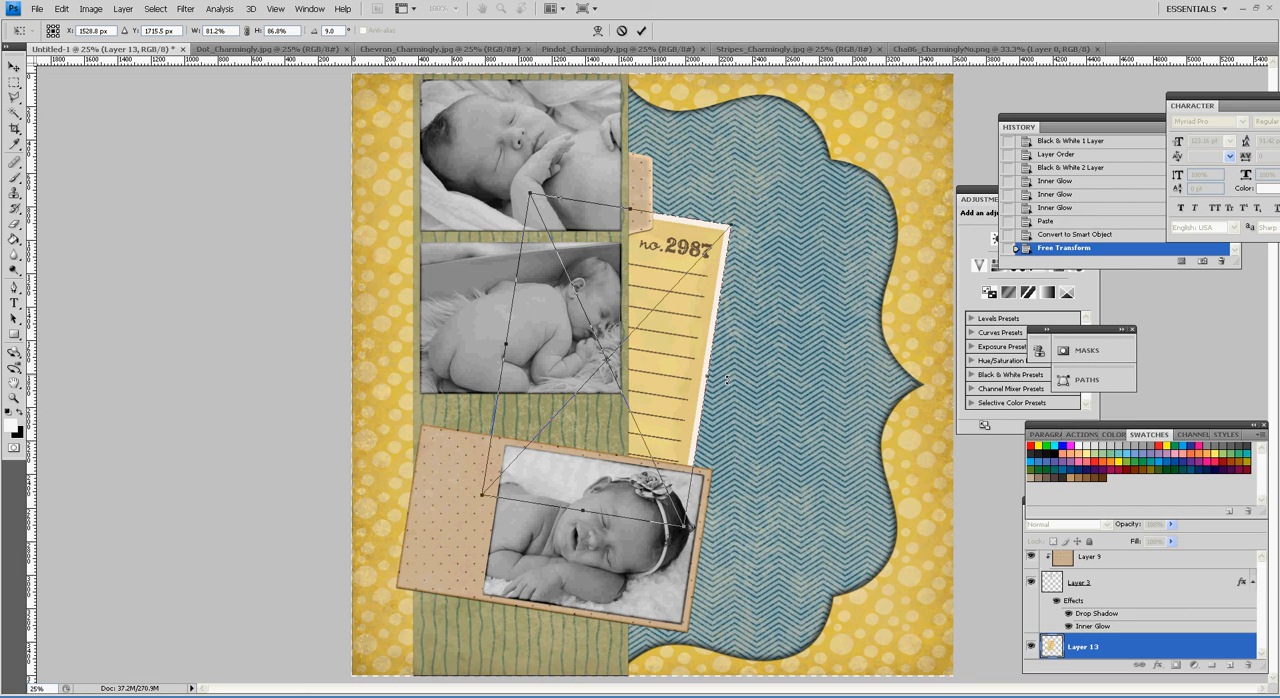
key("Return")
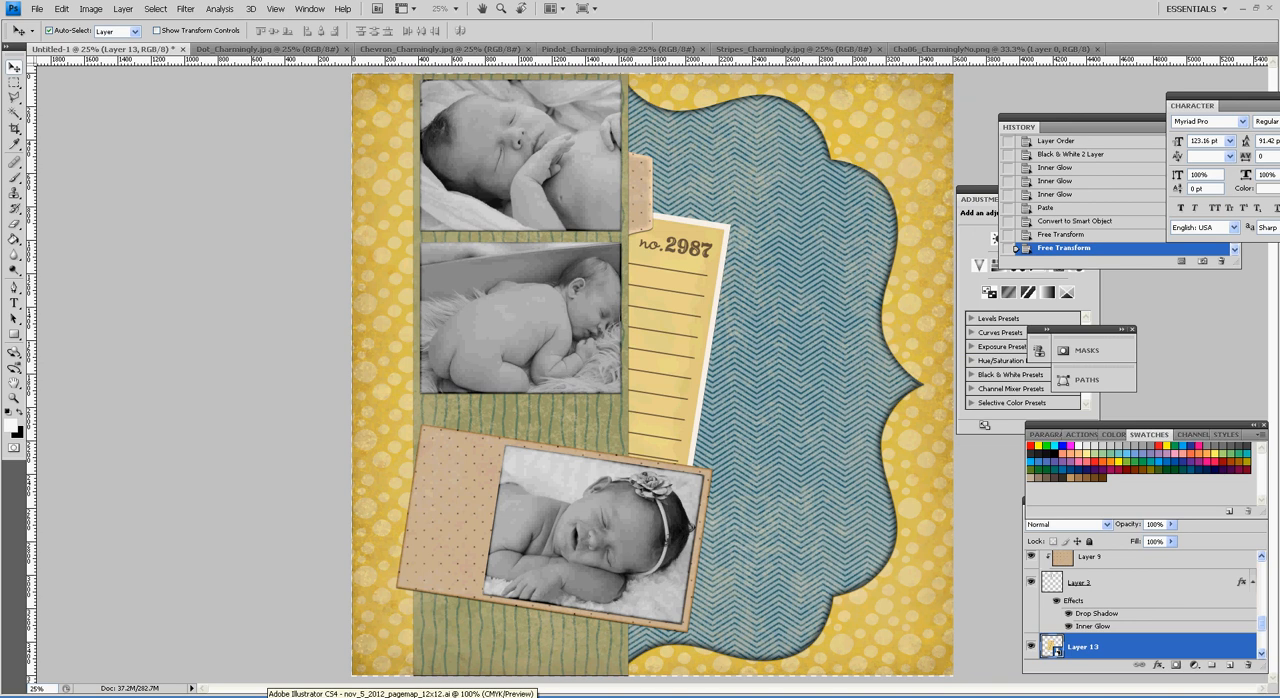
Step: Switch to the Lettering Delights site in the browser and save the yellow paisley flower from the Charmingly Fall graphic set as Cha04_CharminglyFa.png
left_click(481, 695)
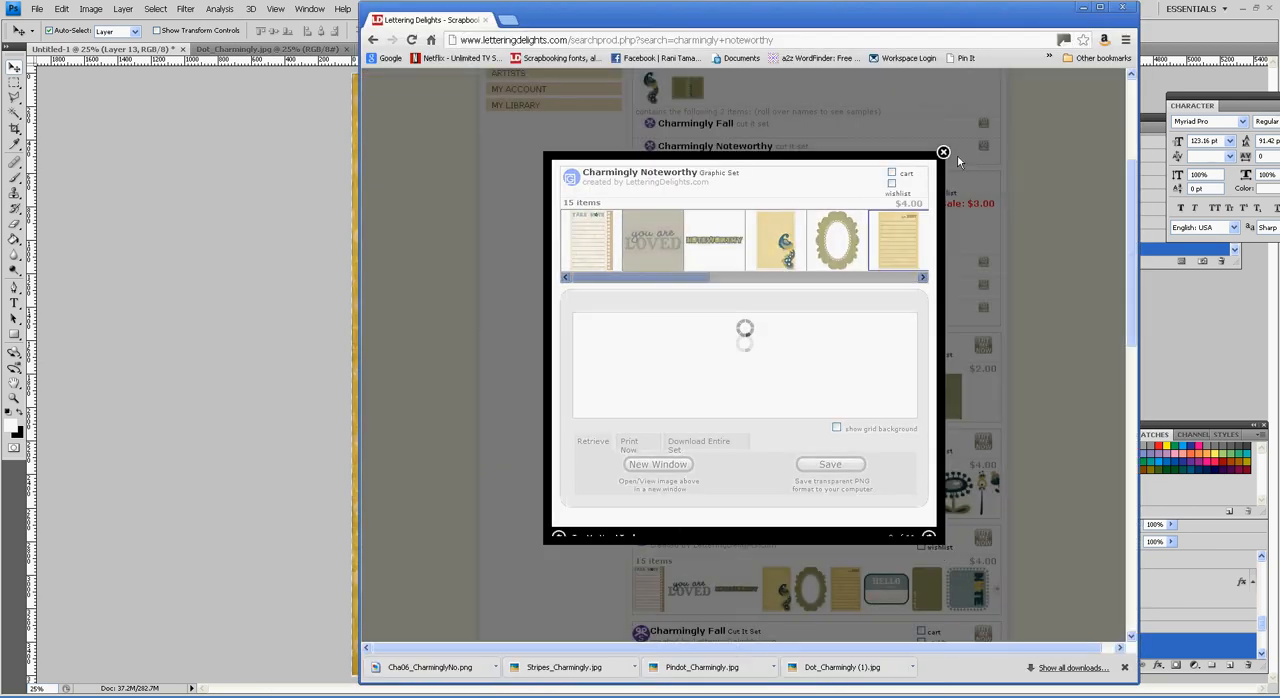
left_click(943, 153)
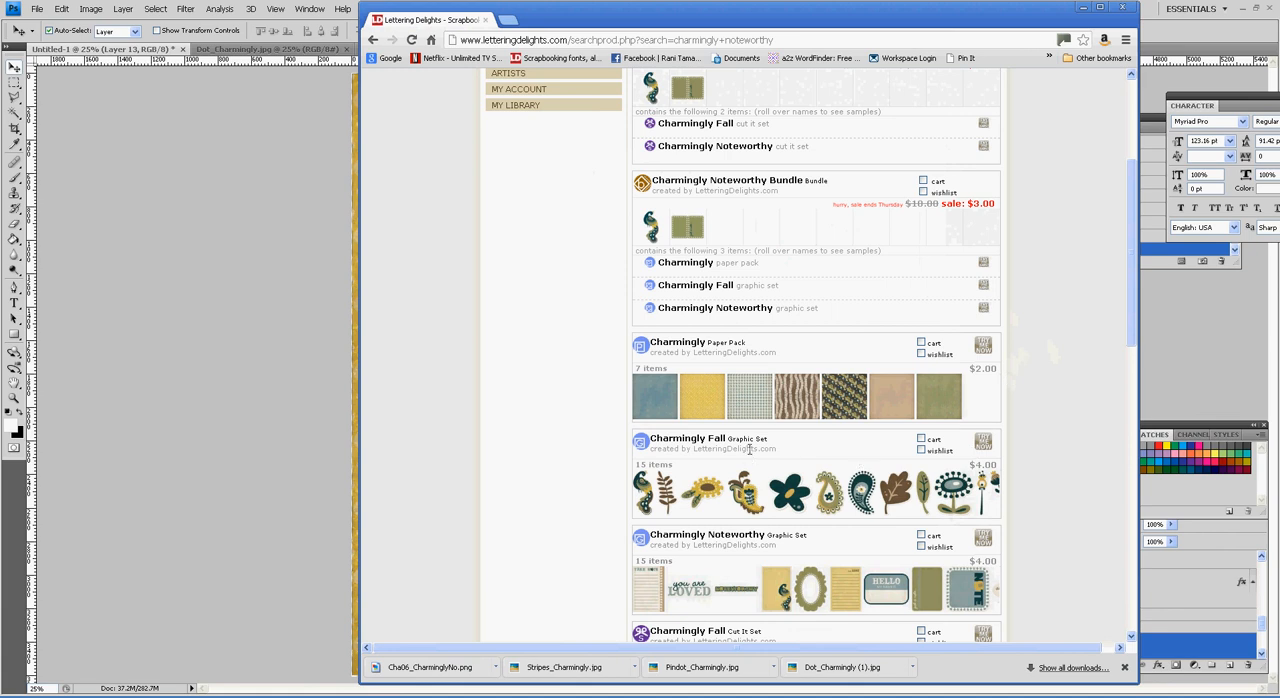
left_click(984, 443)
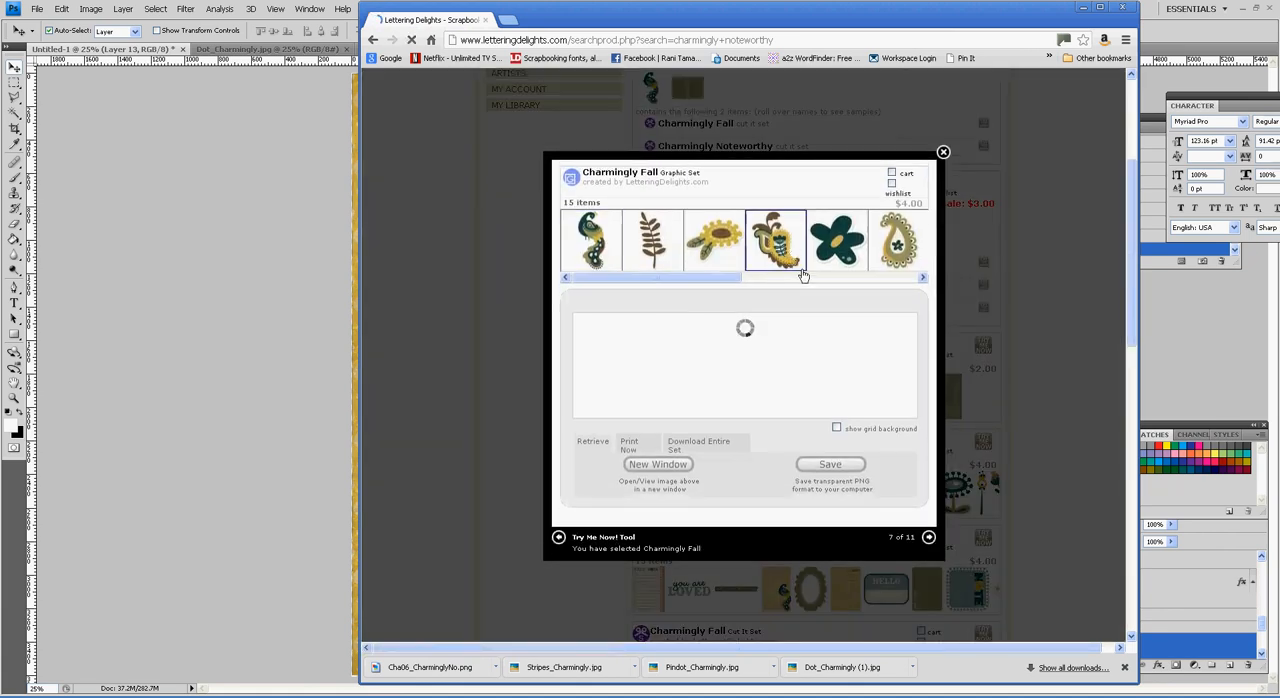
left_click(838, 481)
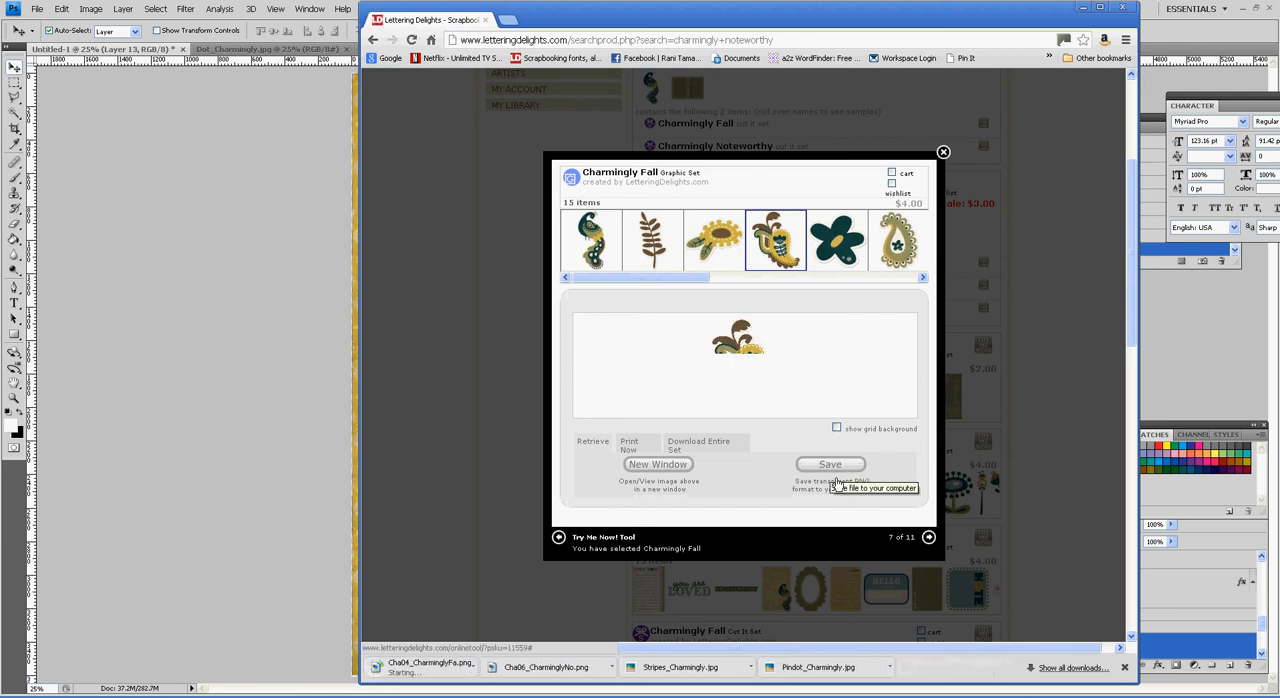
Step: Open Cha04_CharminglyFa.png in Photoshop, paste the paisley flower into the Untitled-1 layout and place its layer above all others
right_click(503, 686)
left_click(519, 597)
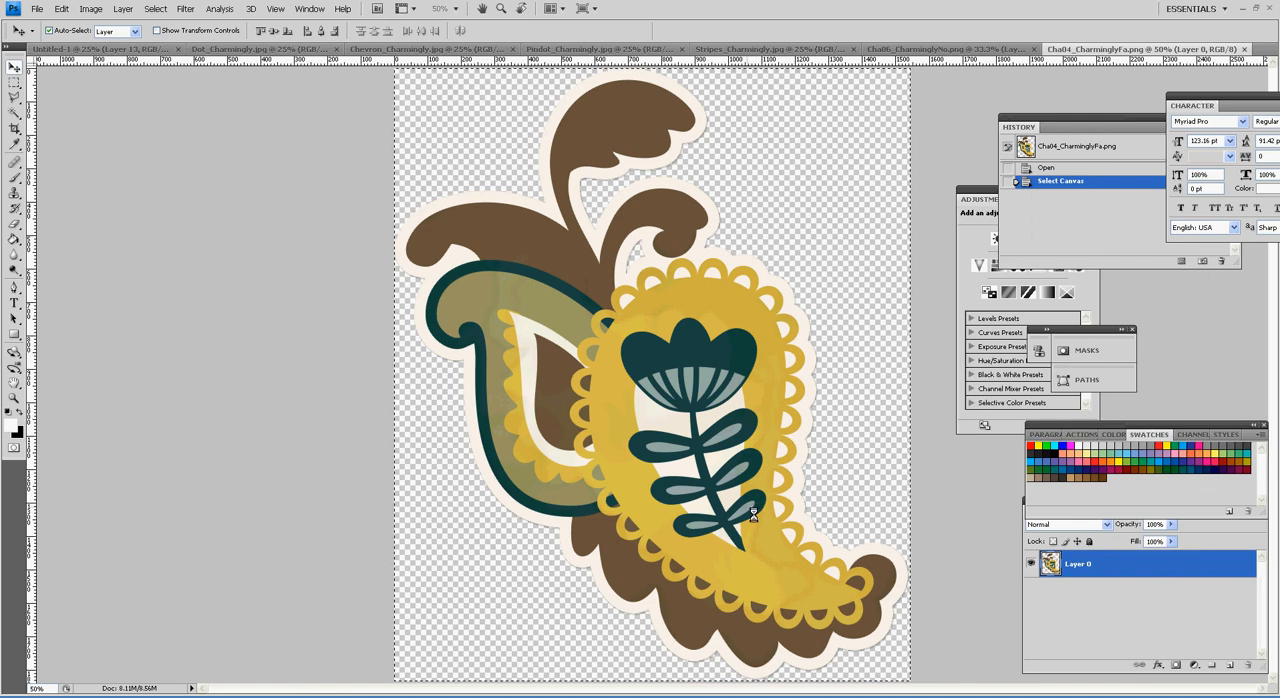
left_click(131, 58)
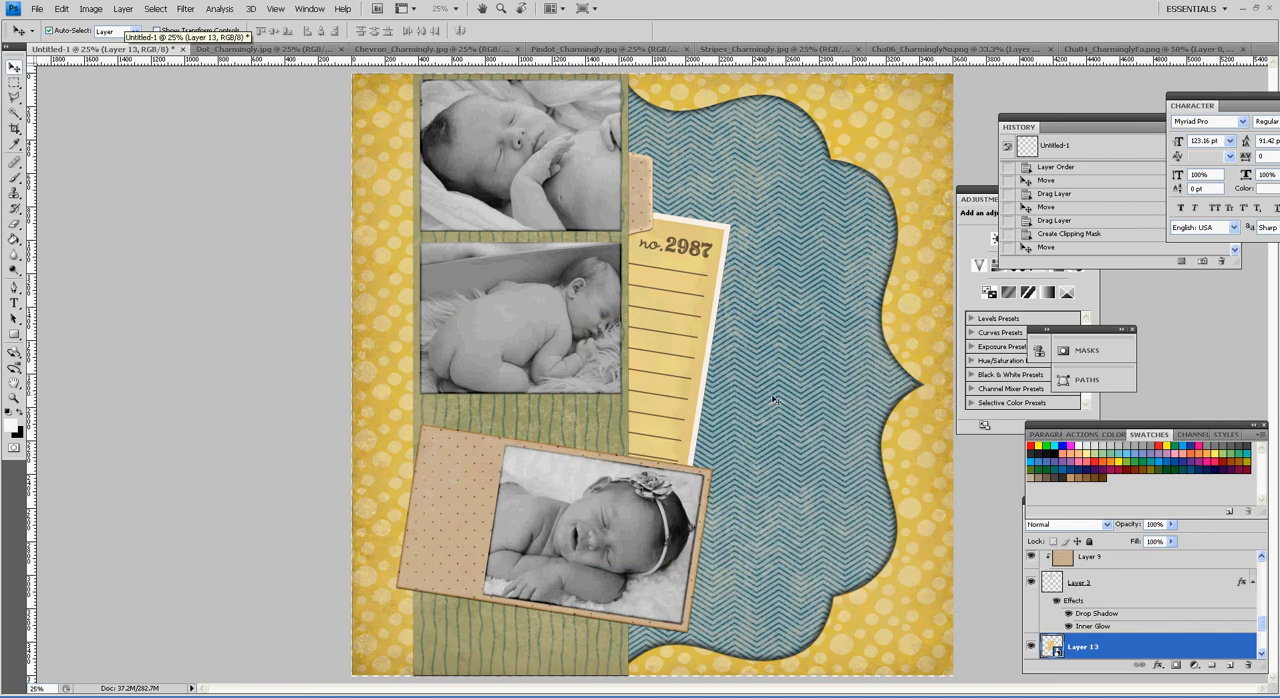
key("ctrl+v")
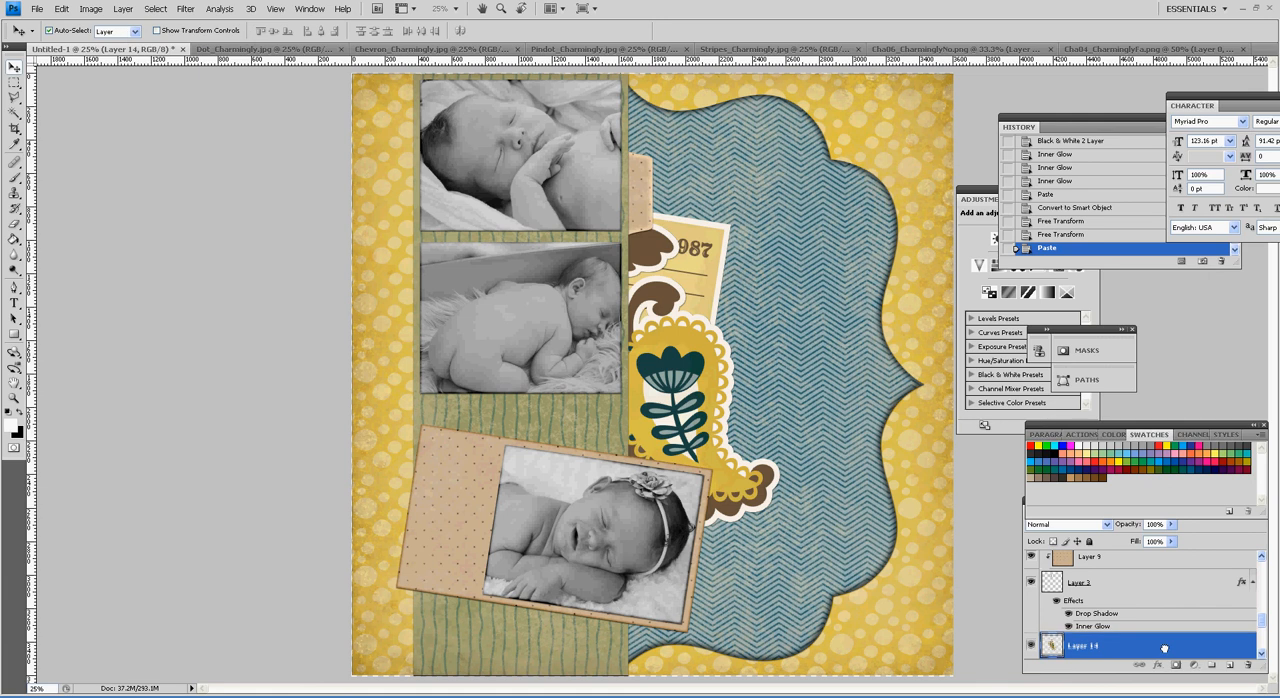
left_click_drag(1083, 646, 1160, 570)
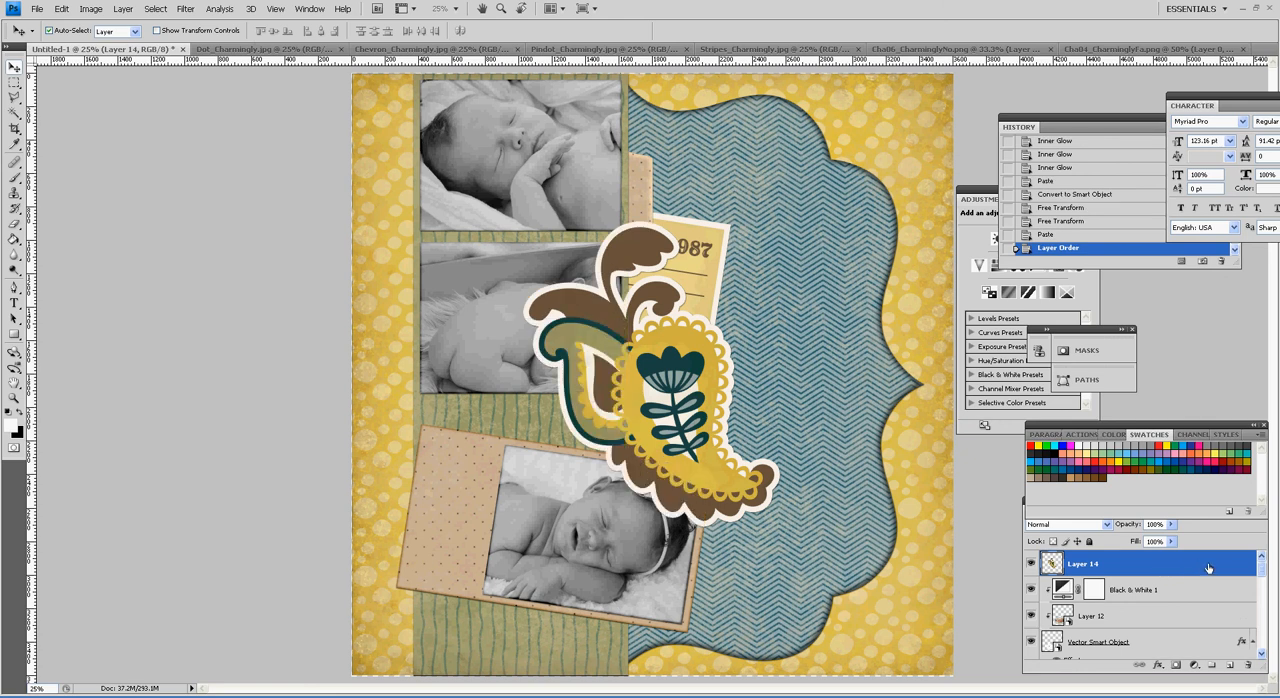
Step: Convert the paisley flower layer to a smart object and scale it proportionally to about 64%
right_click(1213, 562)
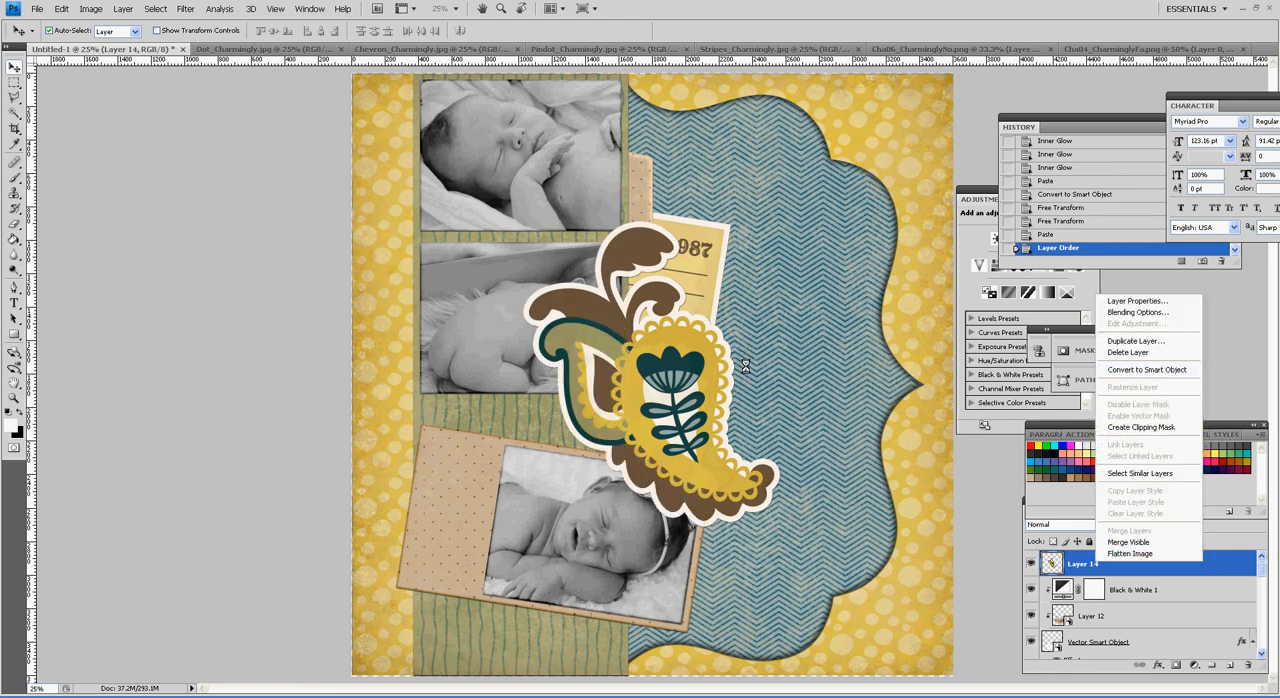
key("ctrl+t")
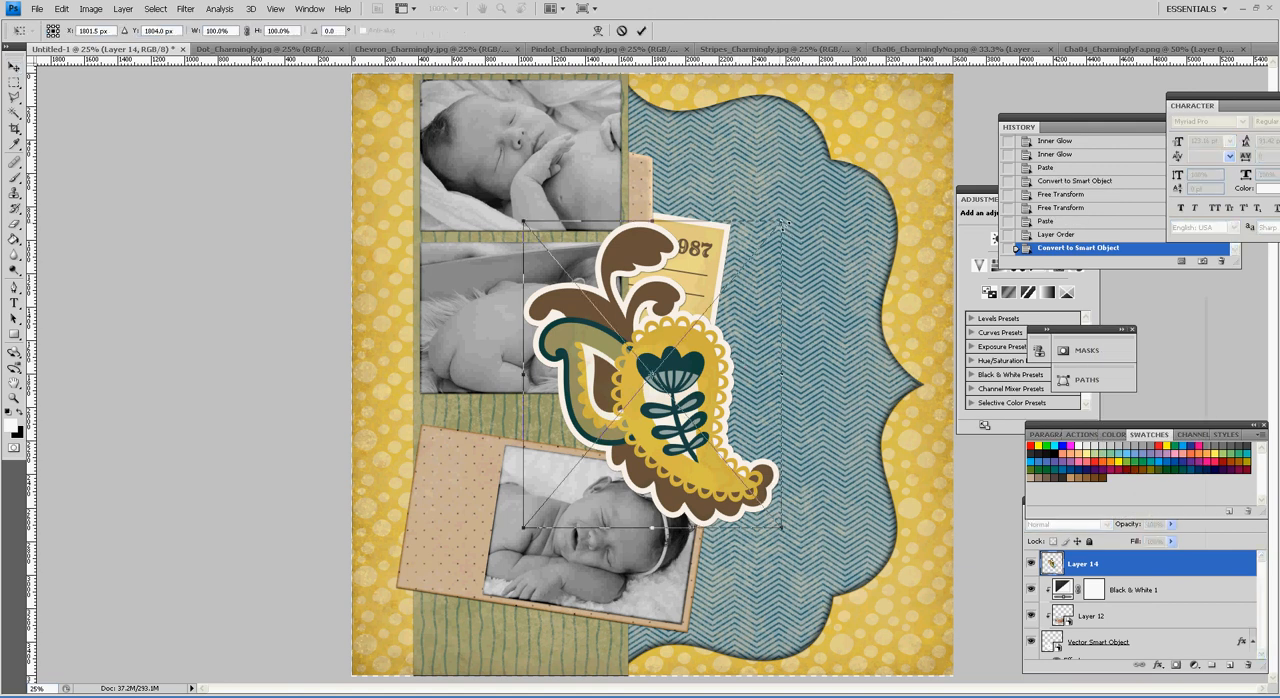
left_click_drag(782, 223, 695, 332)
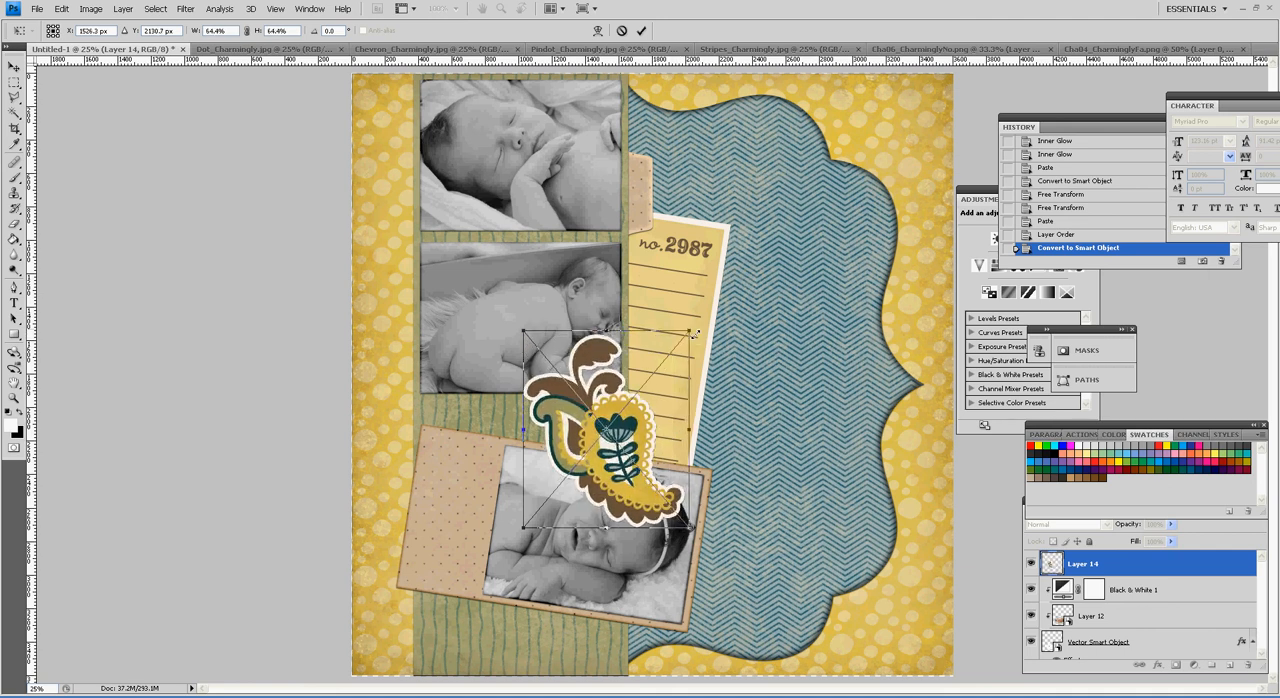
key("Return")
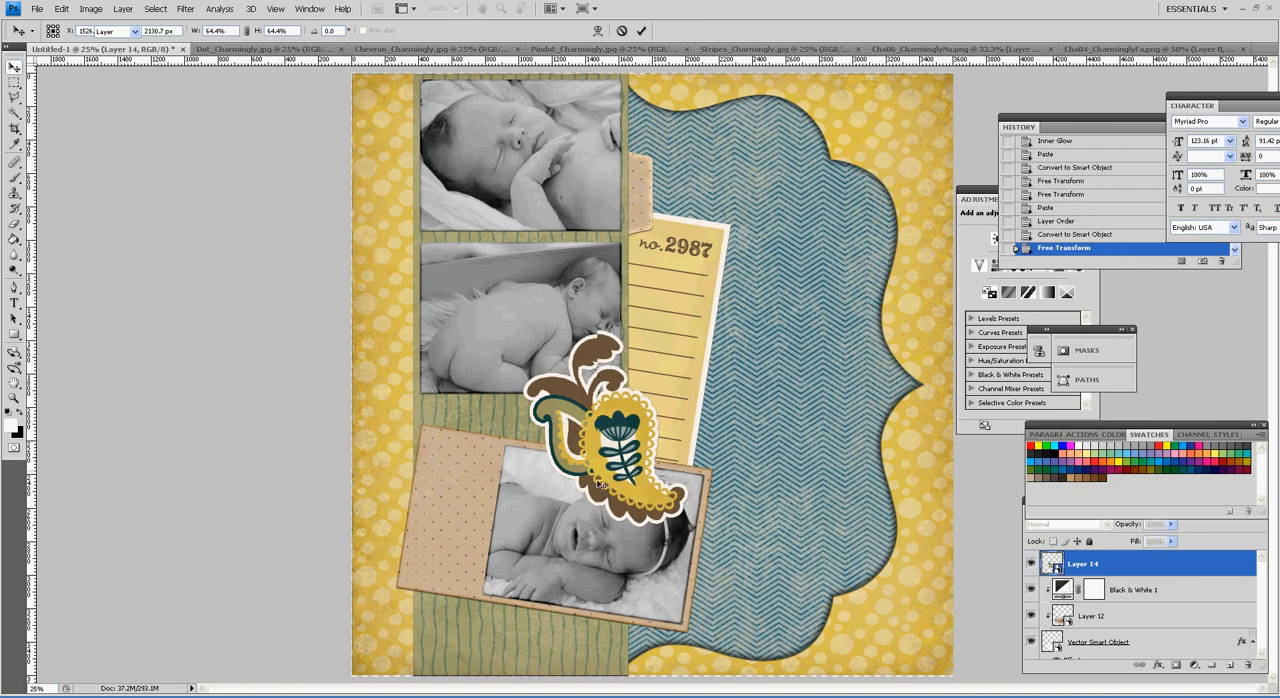
Step: Move the paisley flower over the lower-left corner of the tilted photo and rotate it about 21° counterclockwise
left_click_drag(647, 460, 500, 557)
key("ctrl+t")
left_click_drag(544, 627, 592, 601)
left_click_drag(473, 507, 472, 548)
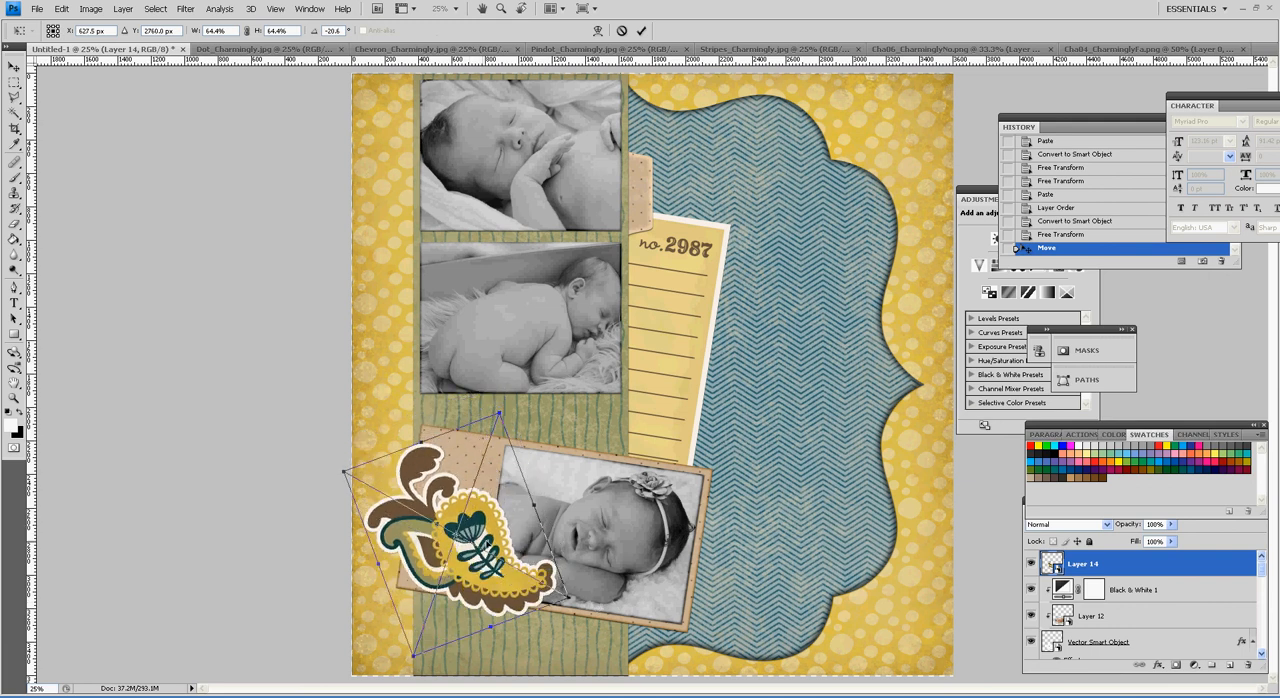
key("Return")
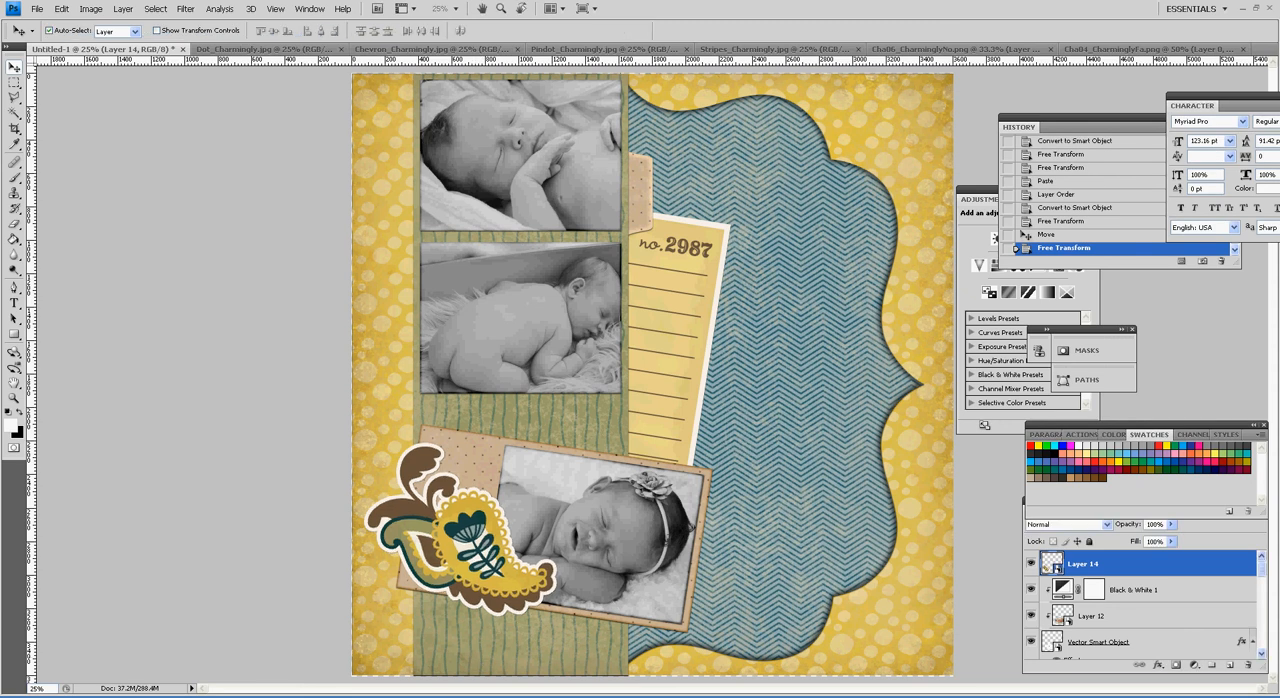
Step: Switch to the Lettering Delights site and save the "you are LOVED" title from the Charmingly Noteworthy graphic set as Cha02_CharminglyNo.png
key("alt+Tab")
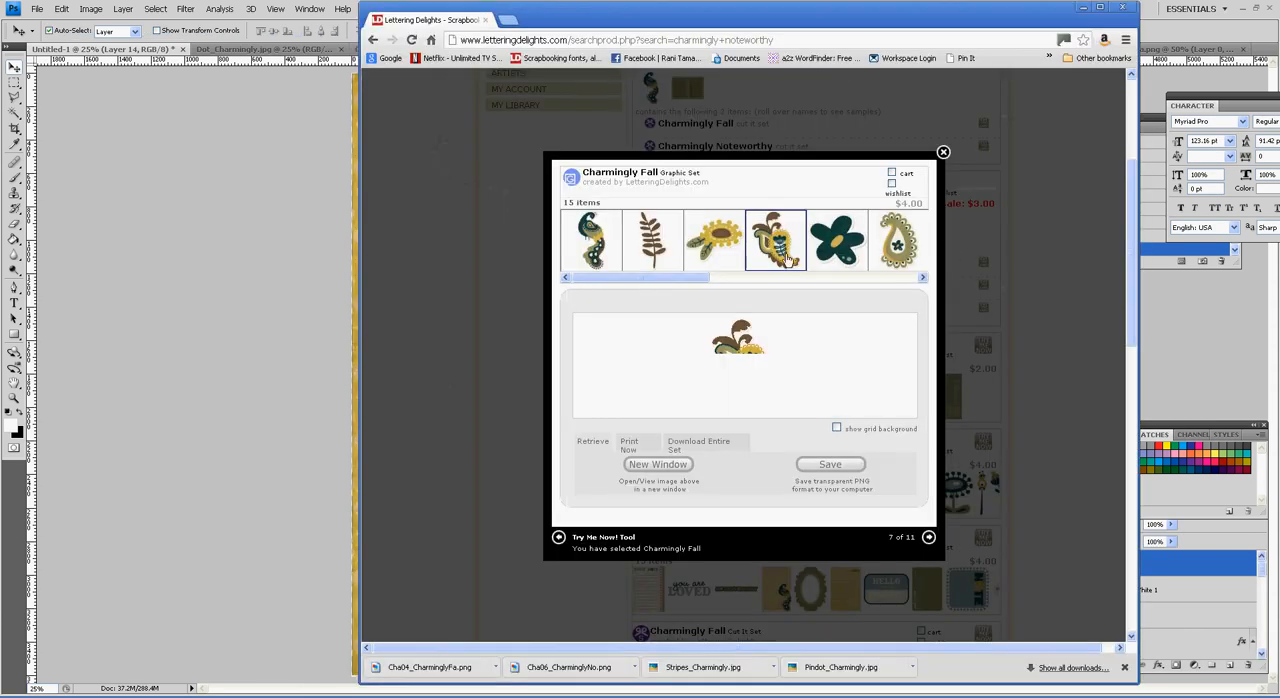
left_click_drag(686, 280, 977, 260)
left_click(943, 152)
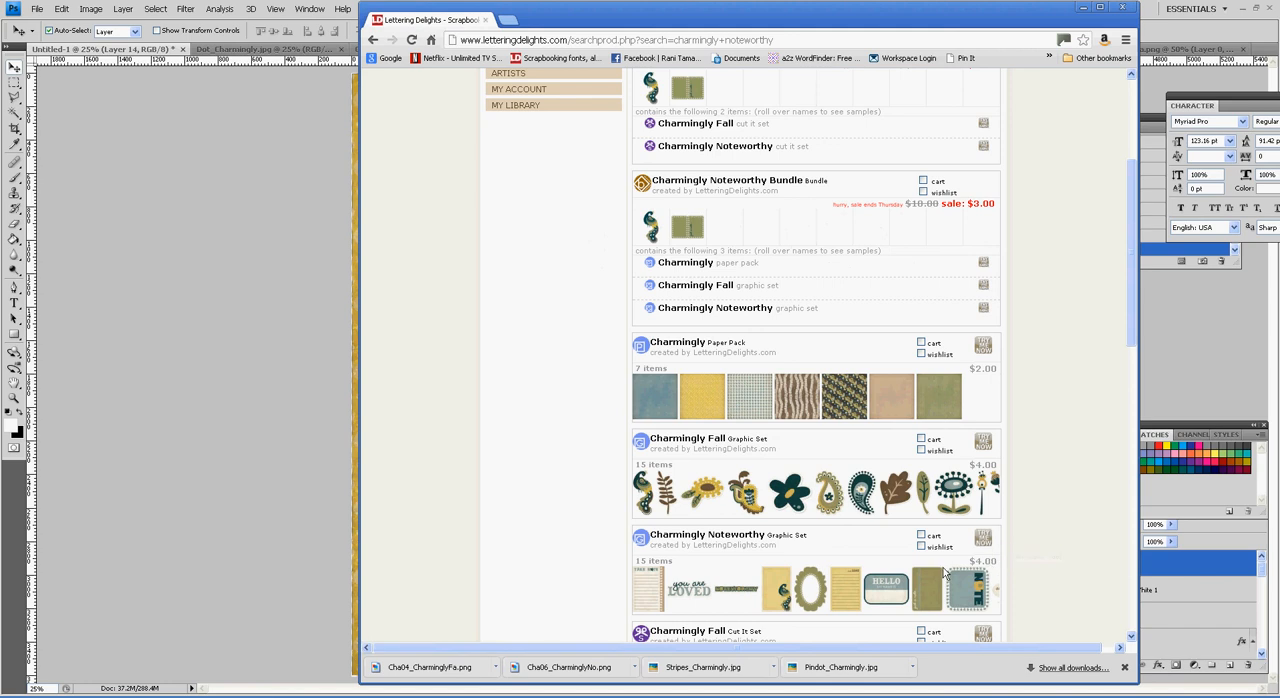
left_click(990, 546)
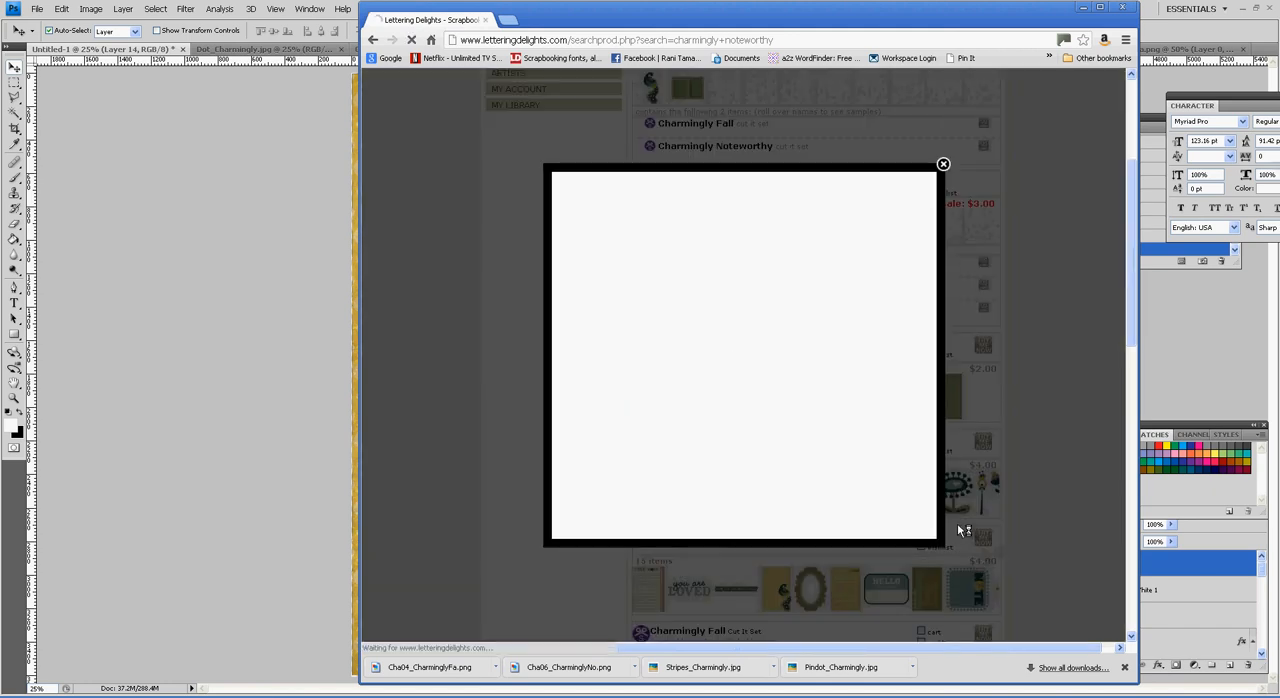
left_click(660, 252)
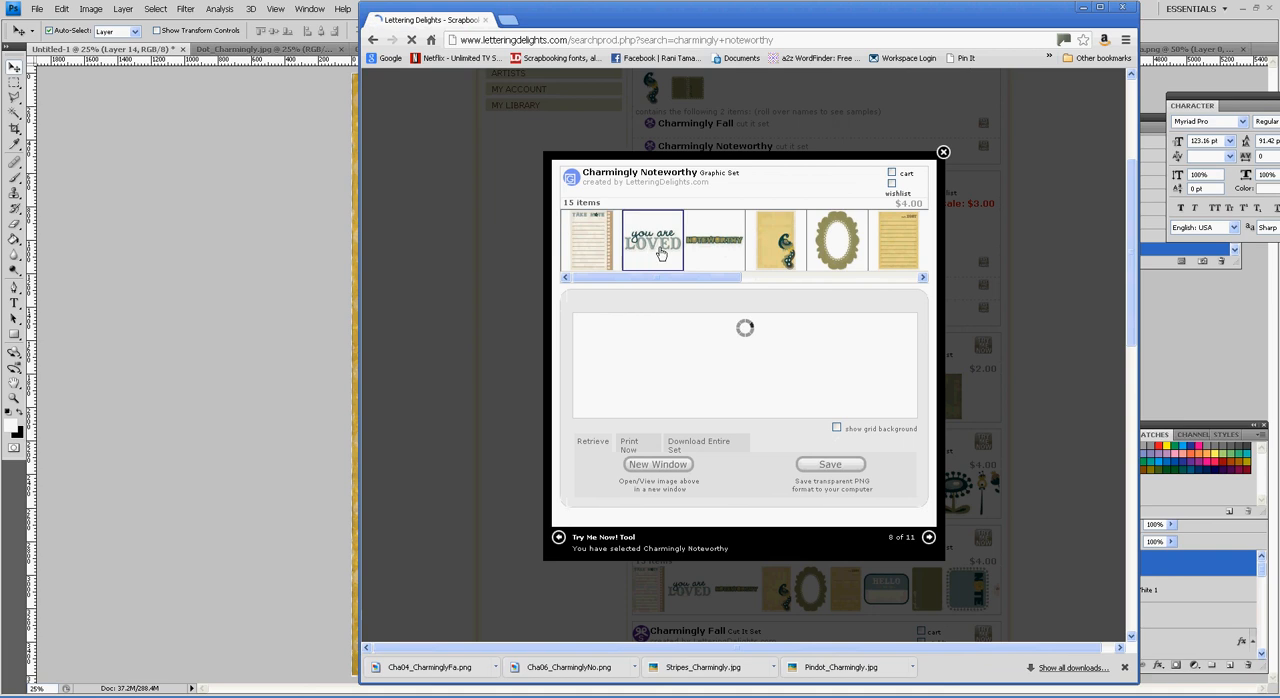
left_click(830, 466)
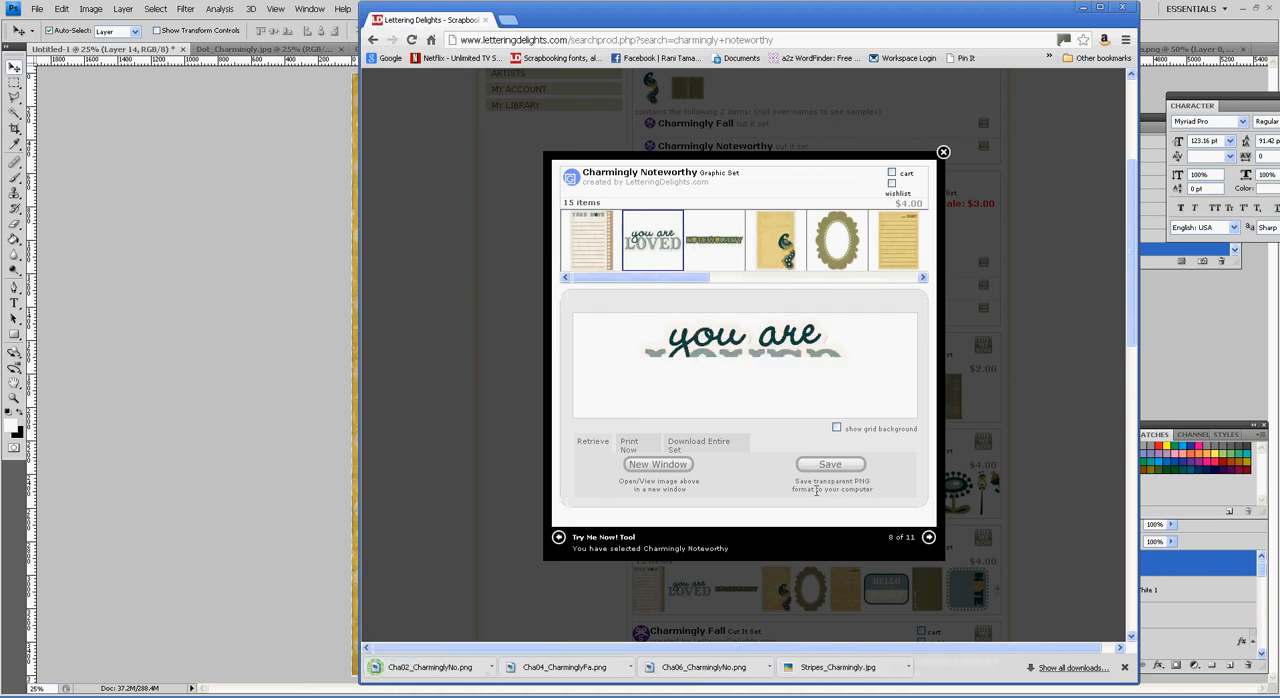
Step: Open Cha02_CharminglyNo.png in Photoshop, copy the whole title and paste it into the Untitled-1 layout directly above the lined note
left_click(497, 668)
left_click(553, 597)
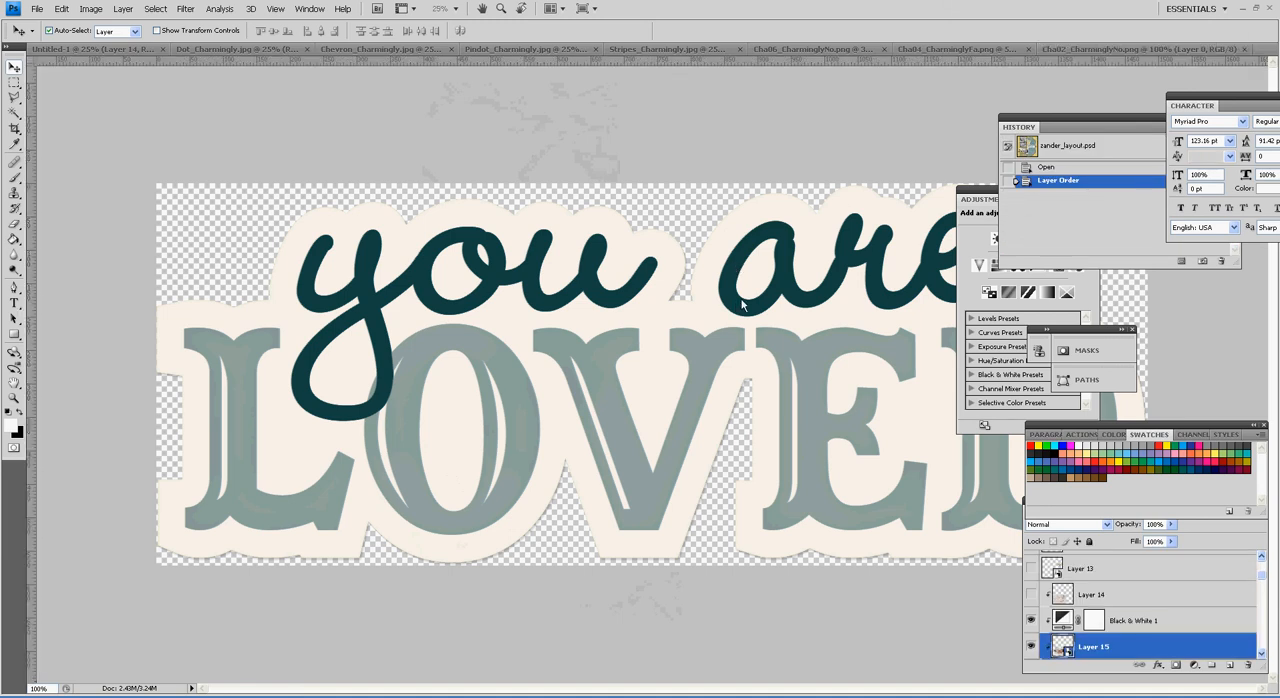
key("ctrl+a")
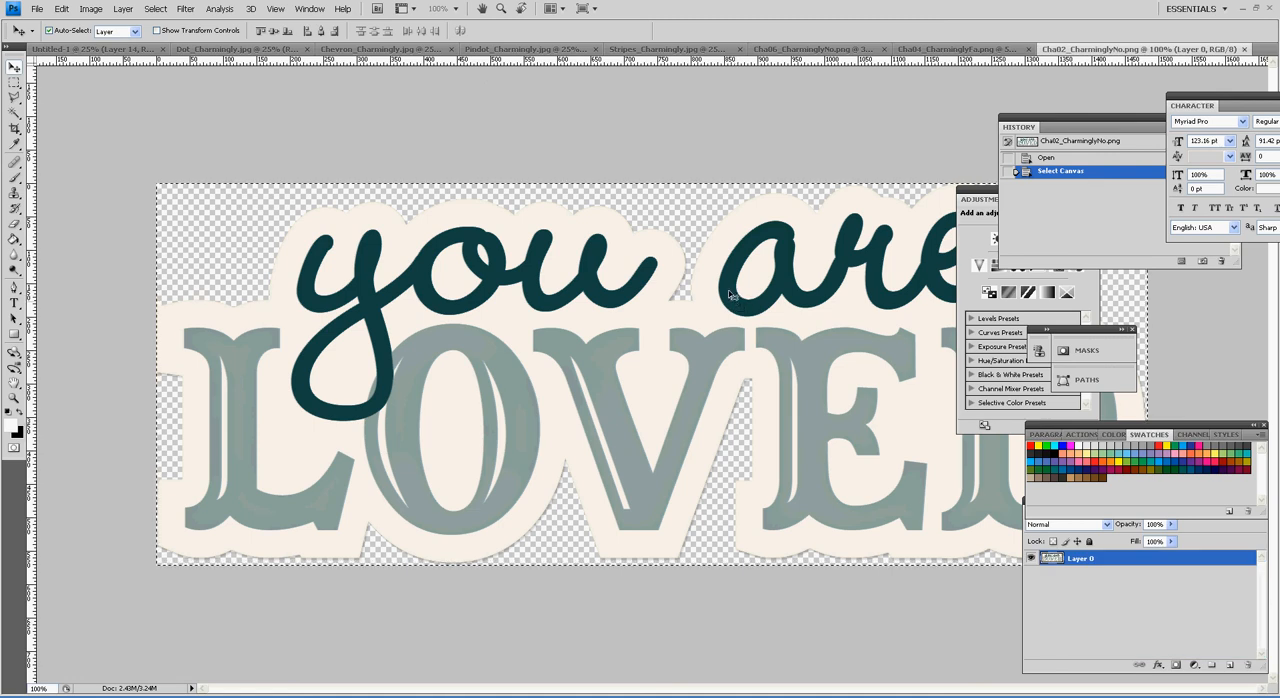
left_click(88, 48)
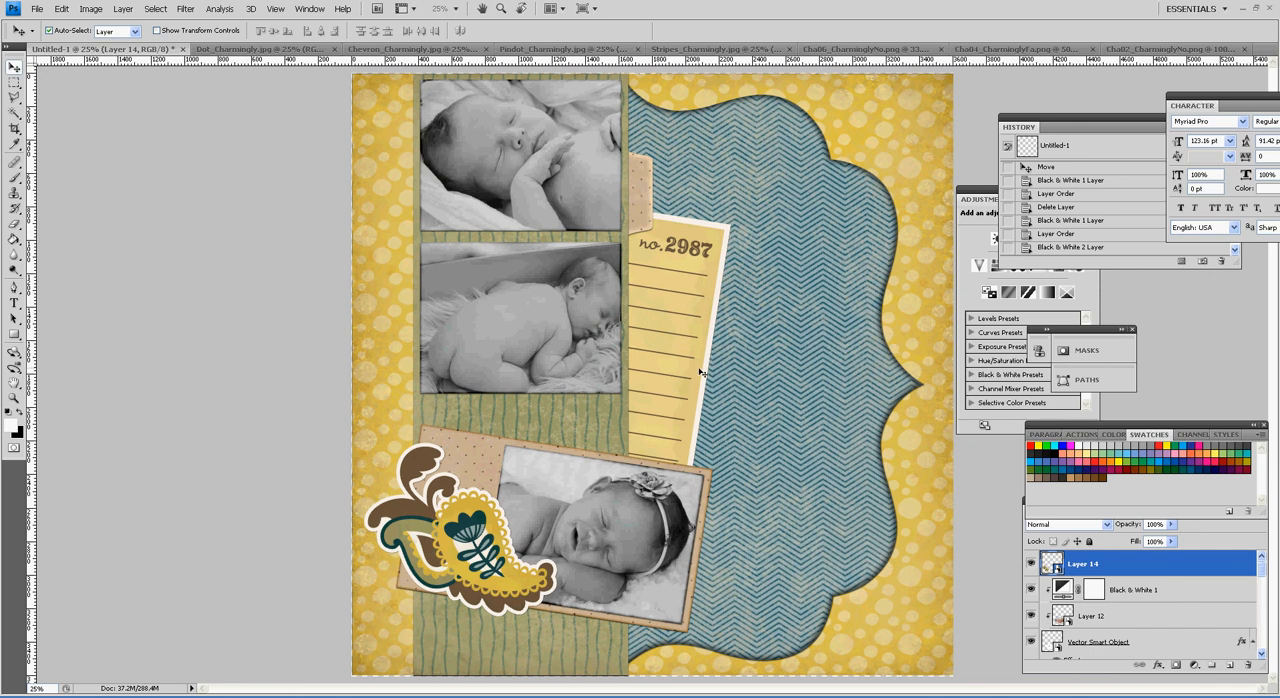
left_click(702, 372)
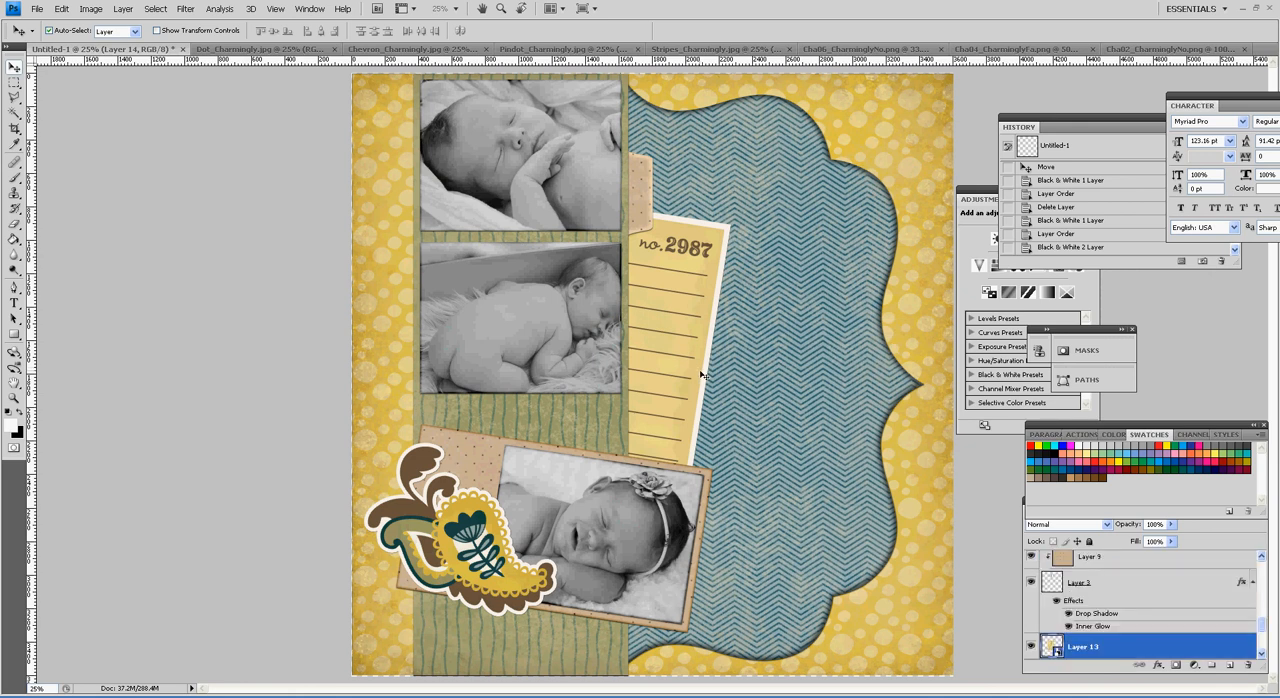
key("ctrl+v")
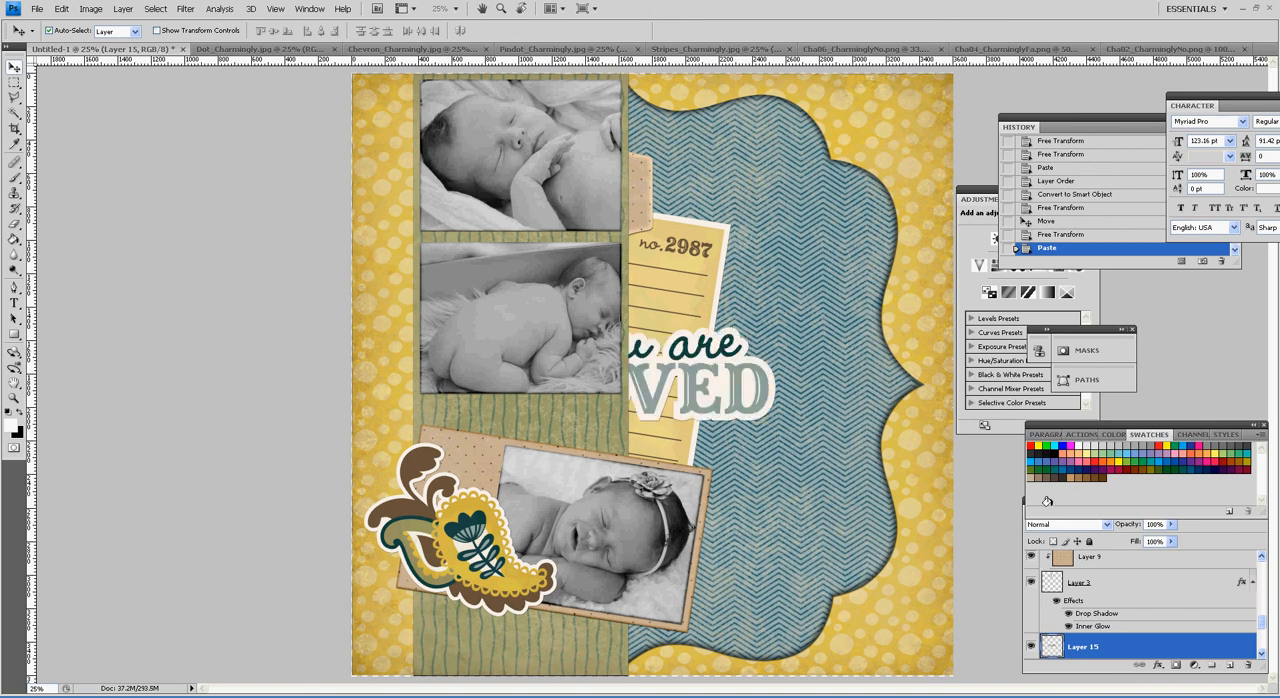
Step: Move the "you are LOVED" title over the lower part of the lined note and scale it proportionally to about 95%
left_click_drag(701, 391, 818, 392)
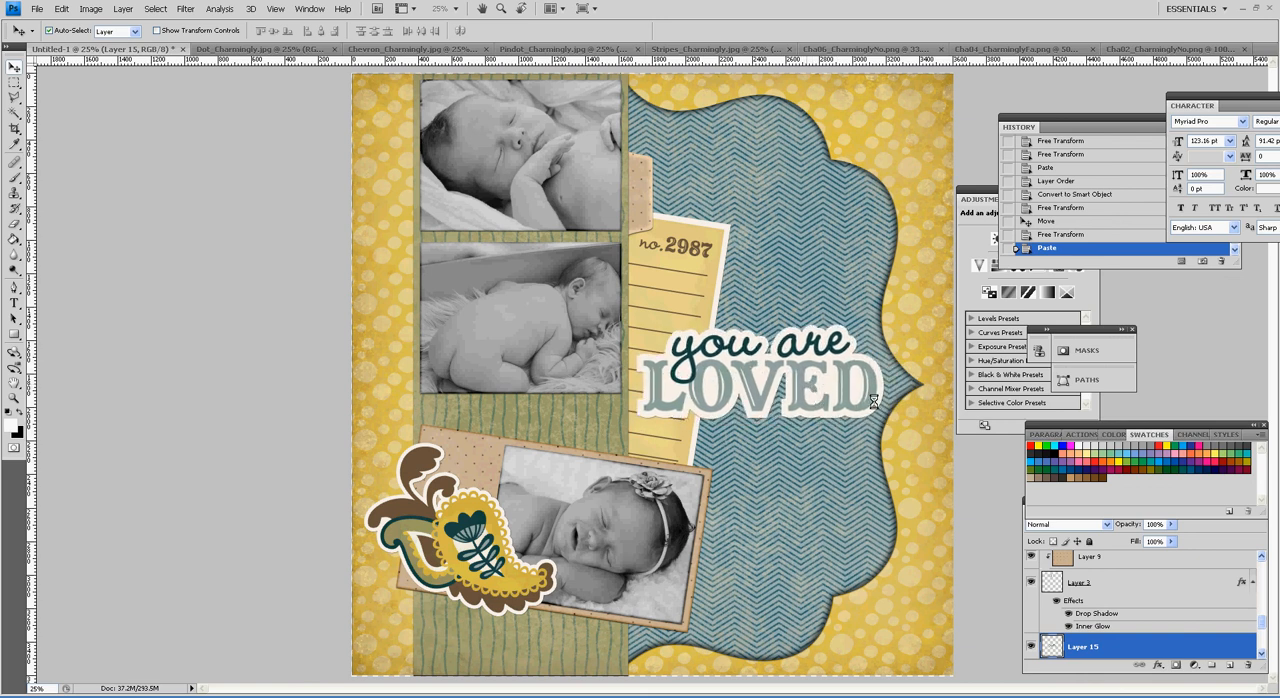
key("ctrl+t")
left_click_drag(890, 327, 872, 331)
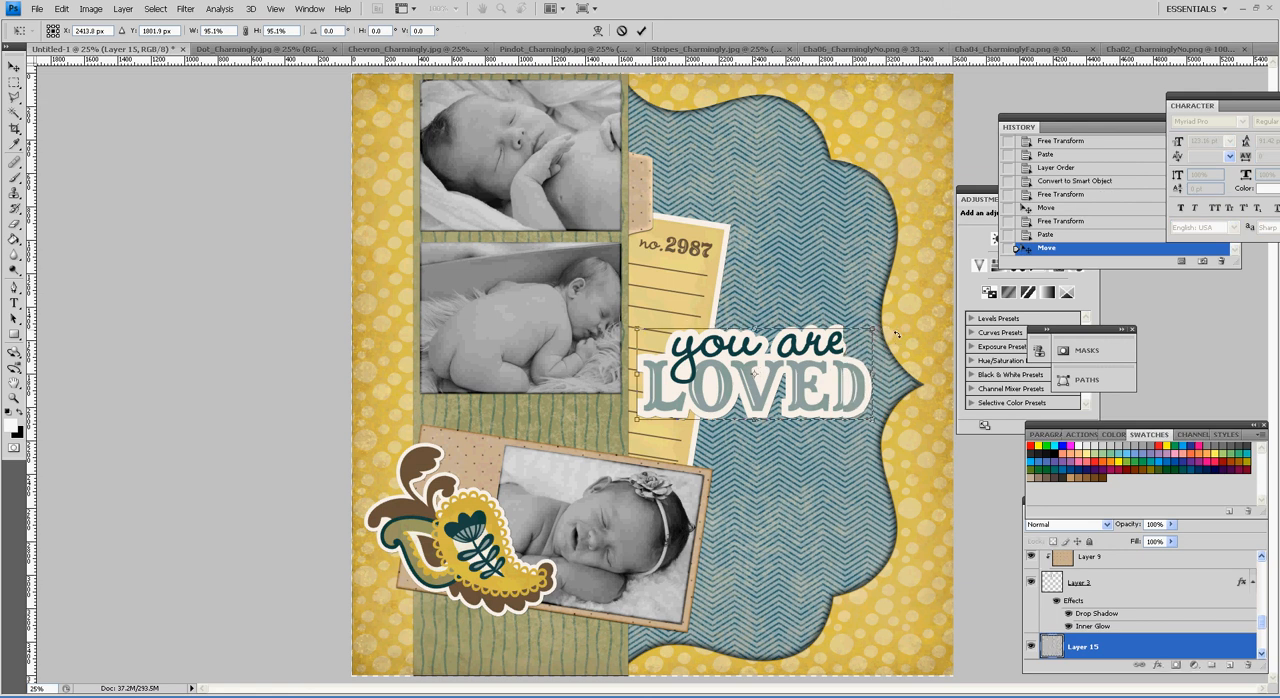
key("Return")
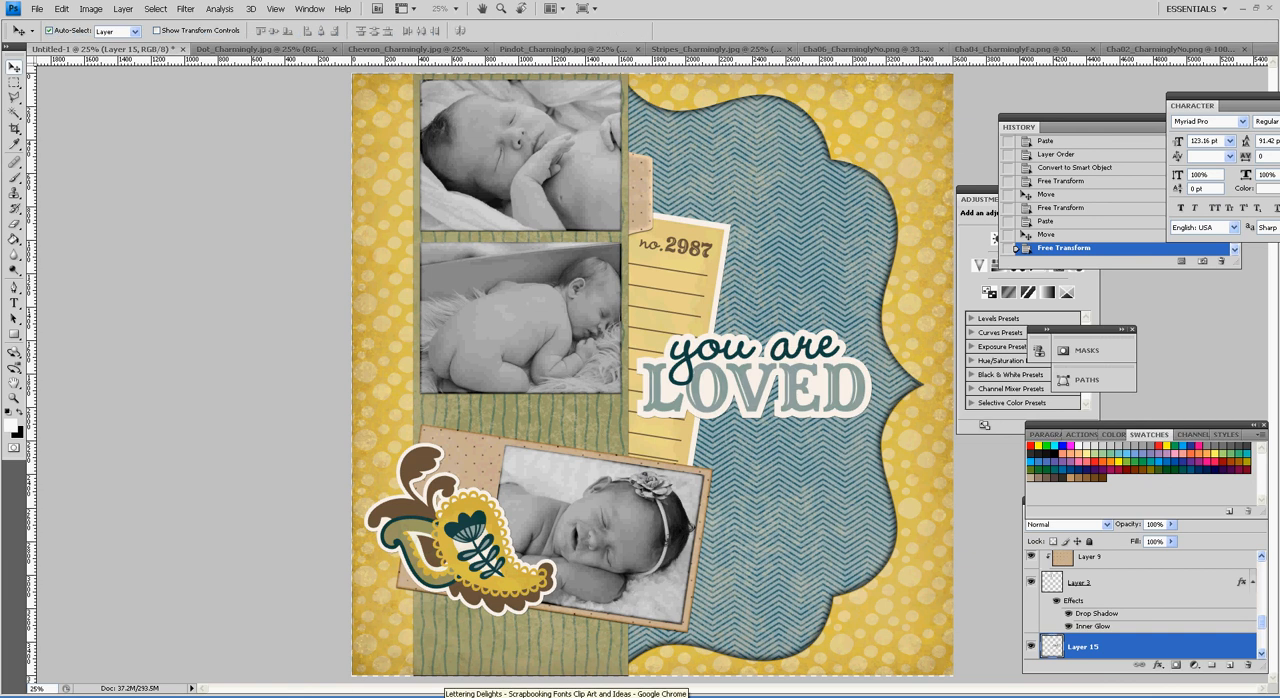
Step: Switch to the Lettering Delights site, save the teal five-petal flower from the Charmingly Fall graphic set as Cha05_CharminglyFa.png and open the file
left_click(450, 696)
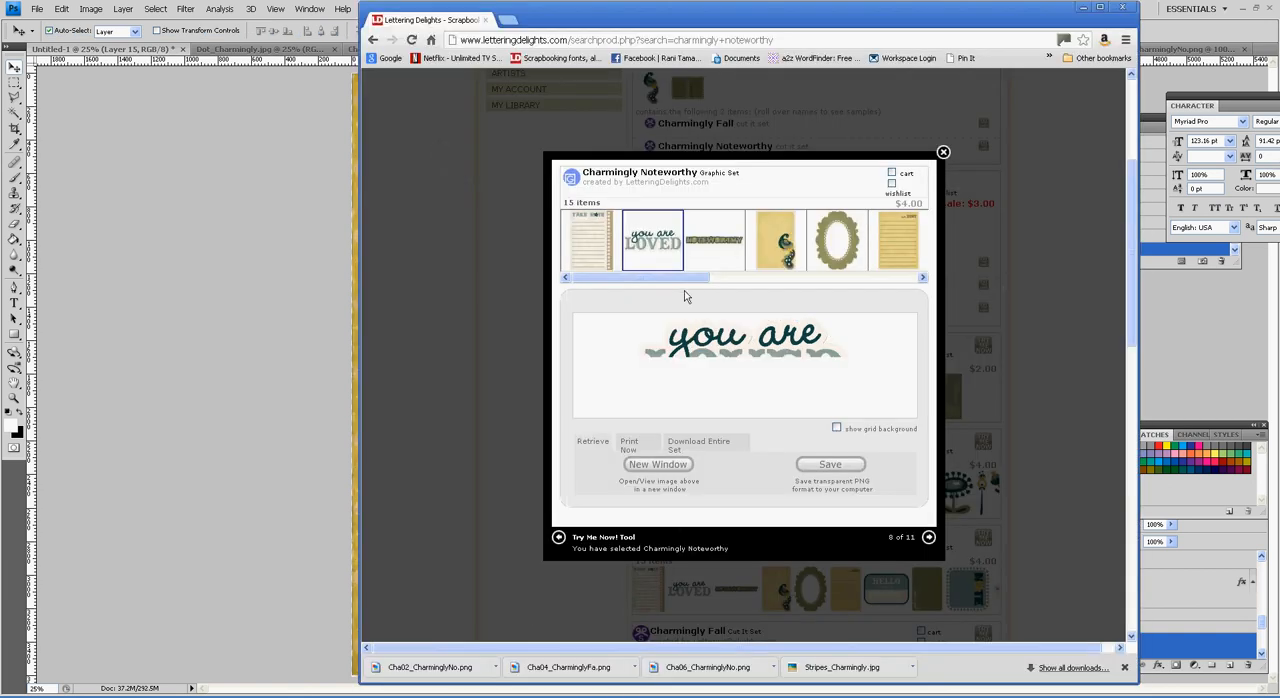
left_click(943, 153)
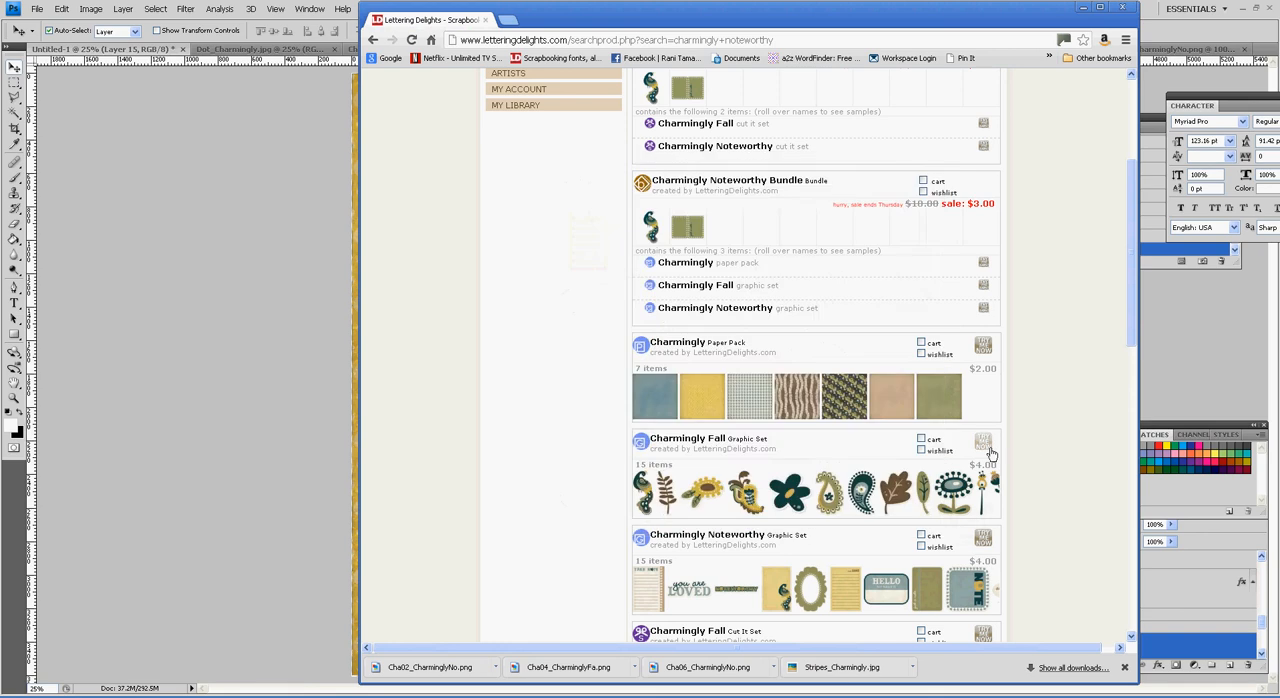
left_click(988, 446)
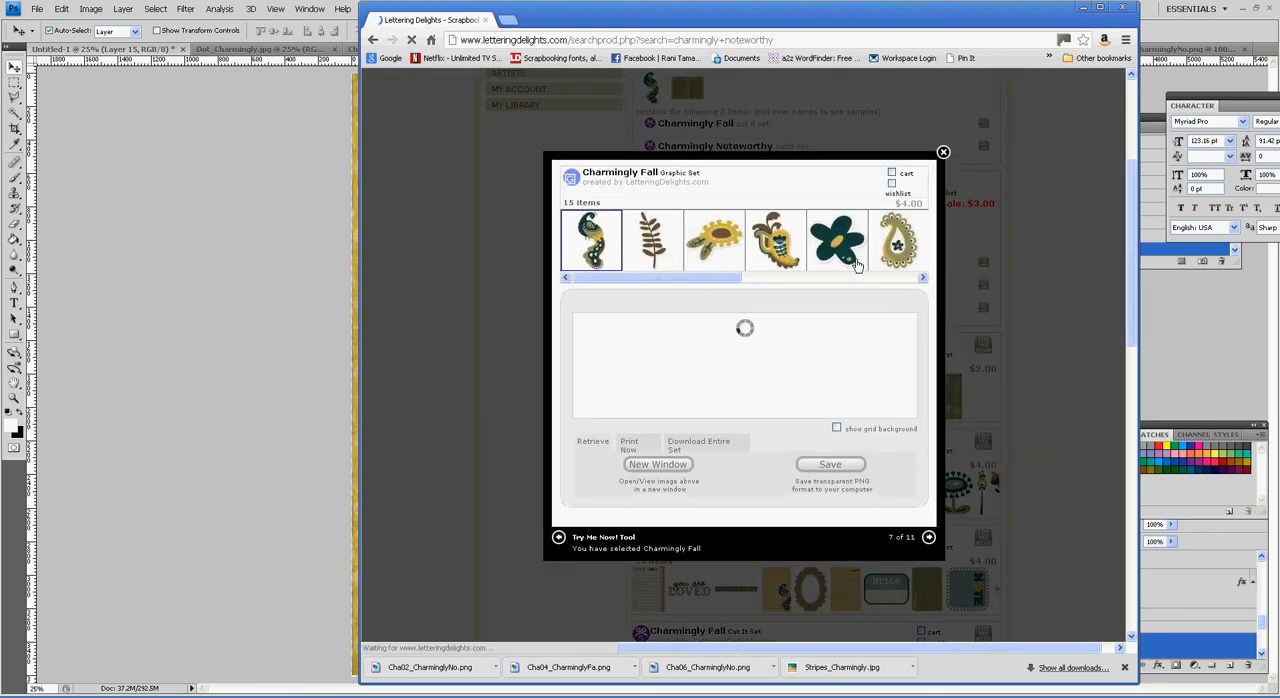
left_click(840, 265)
left_click(846, 472)
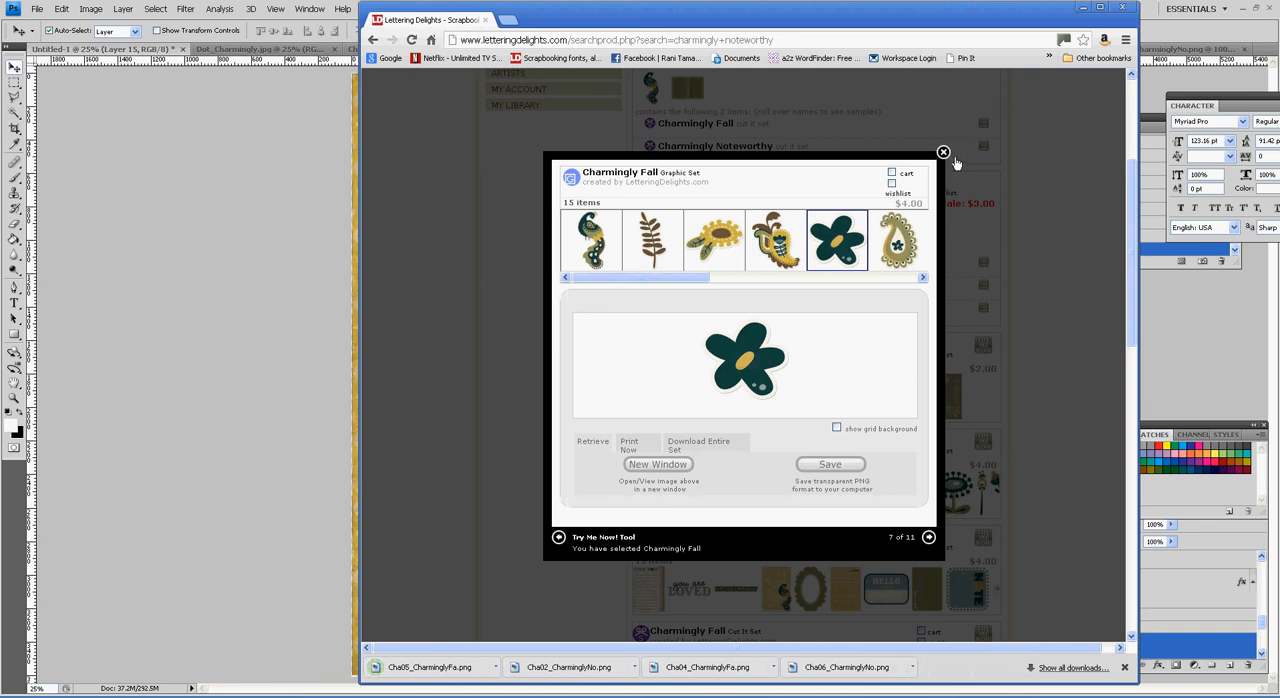
left_click(498, 670)
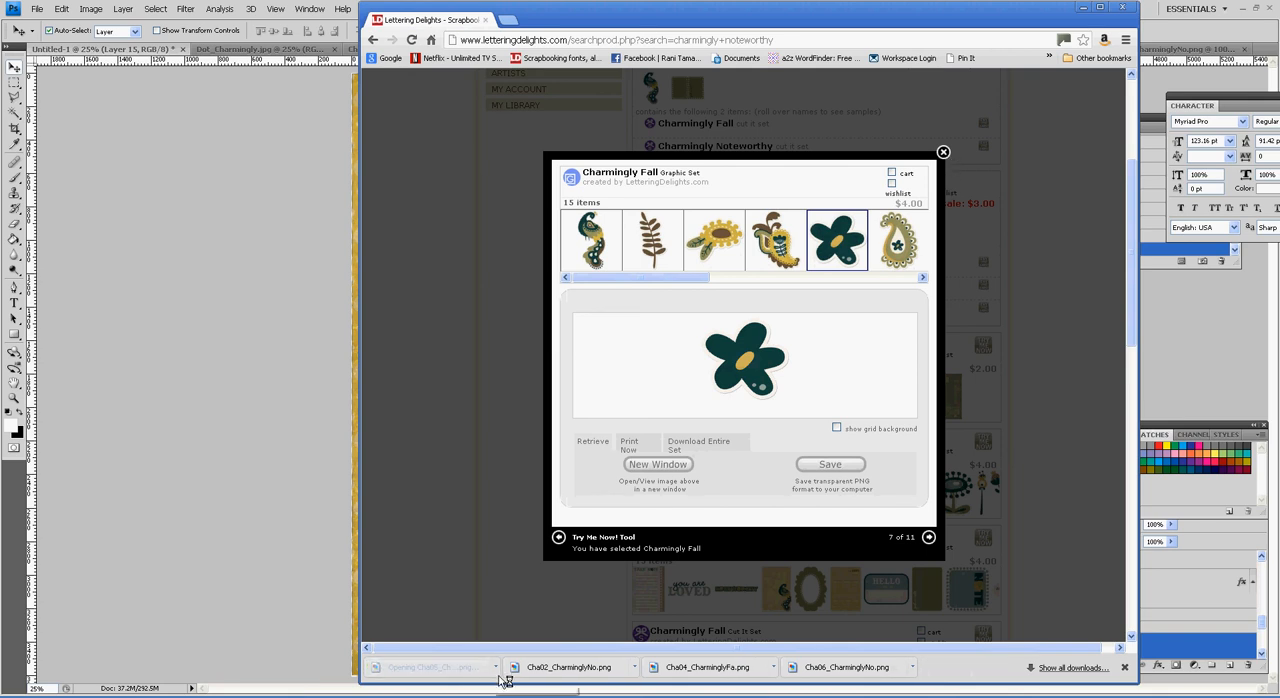